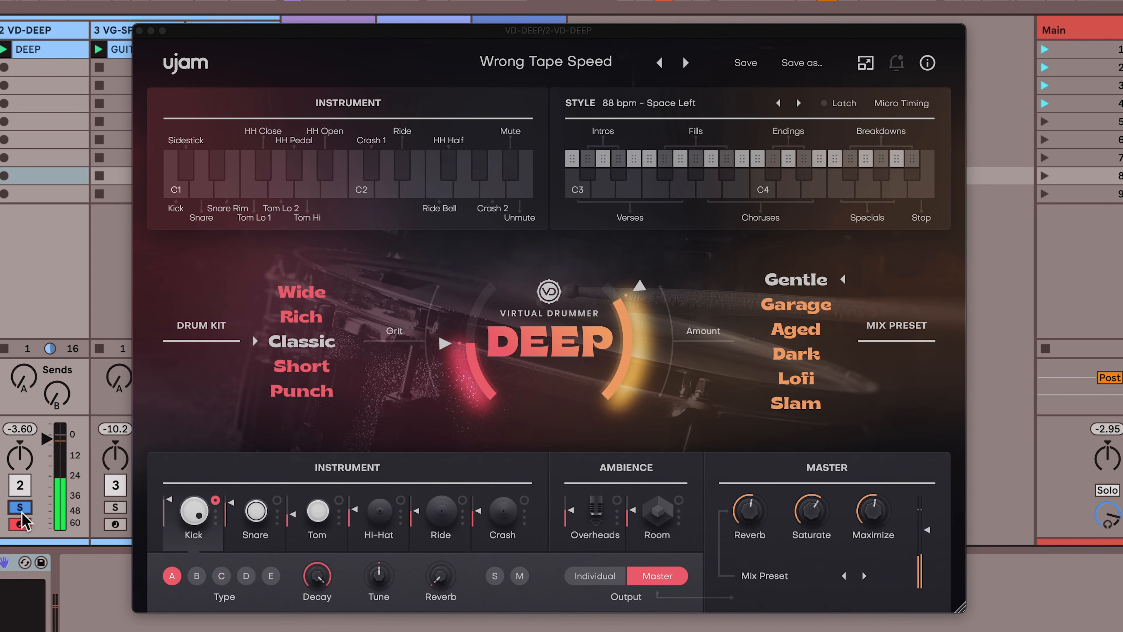
Toggle solo on the drummer tracks 2, 6, 10 and 14 to compare the drums alone with the full mix.
click(20, 508)
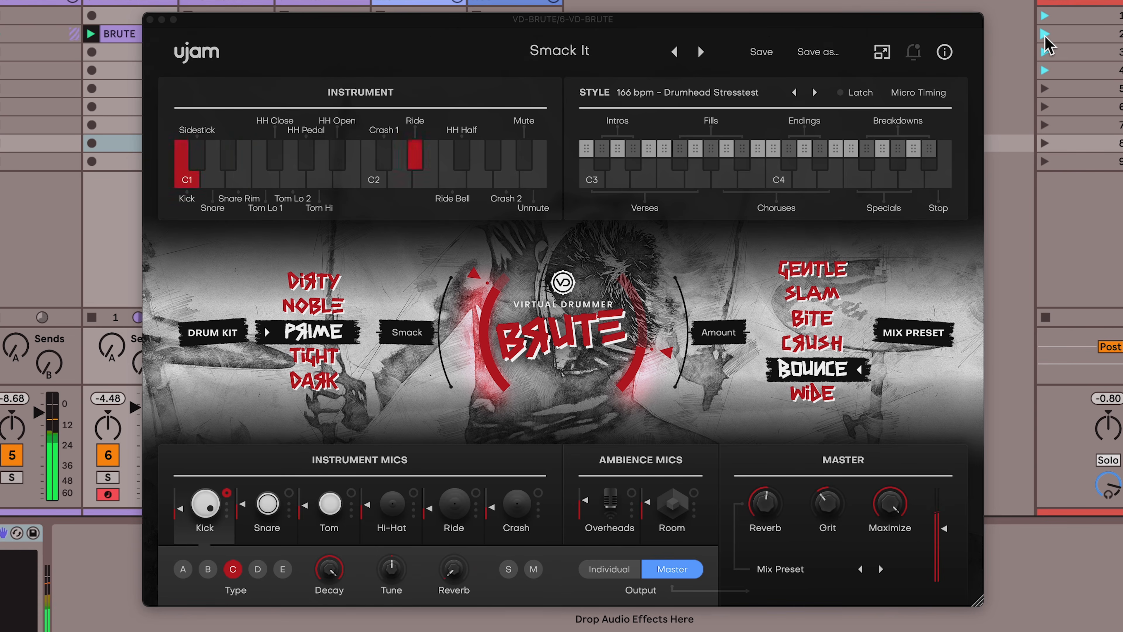
click(110, 477)
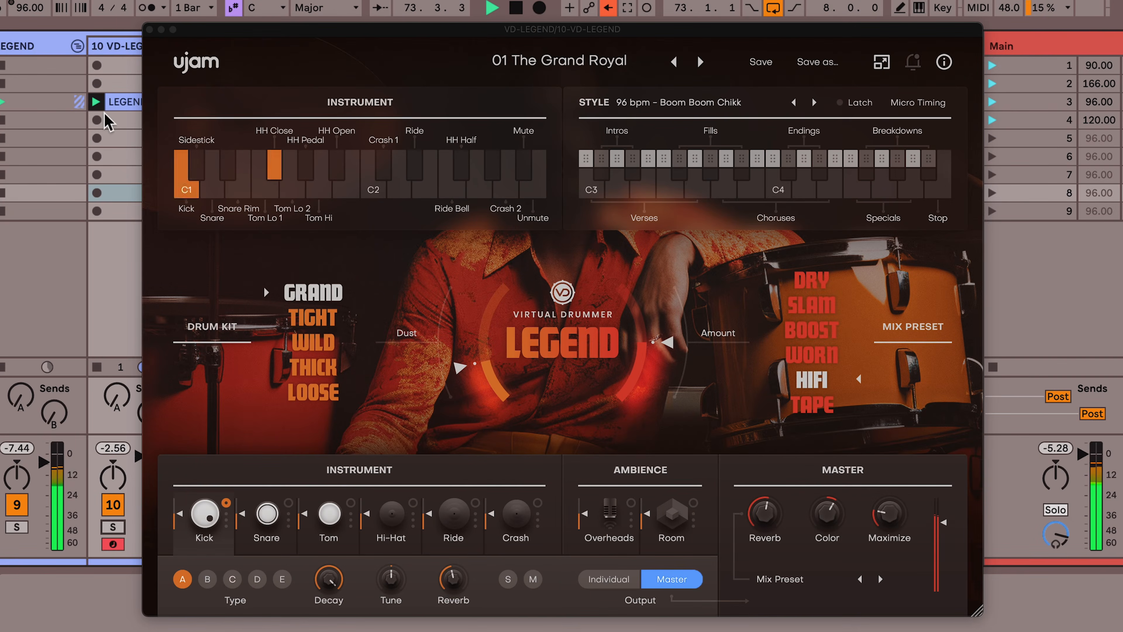
click(118, 526)
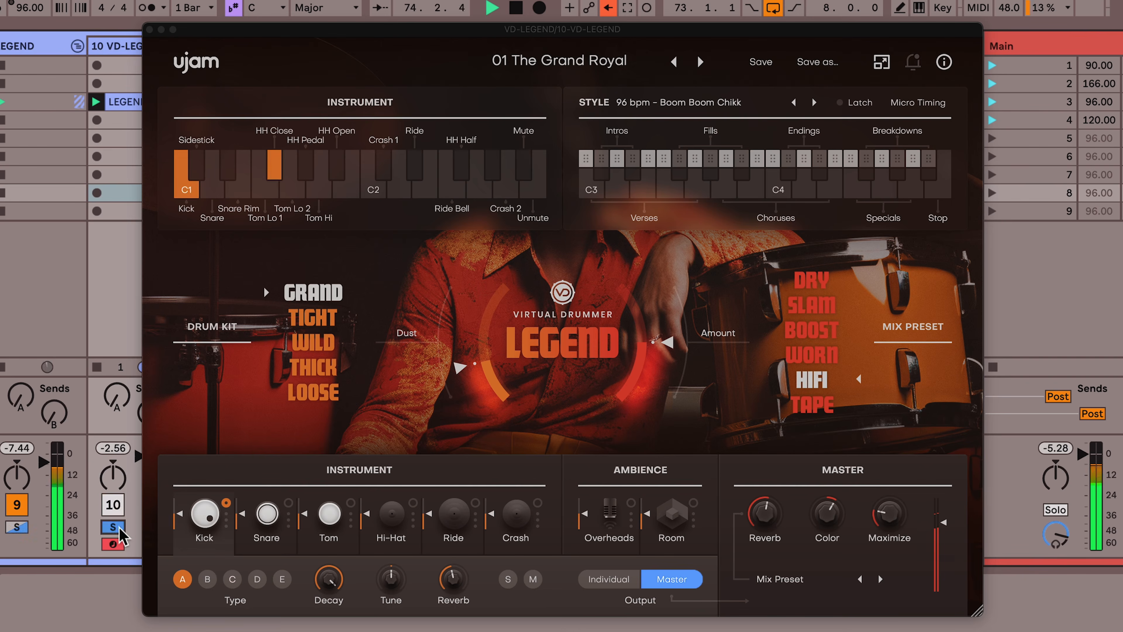
click(111, 528)
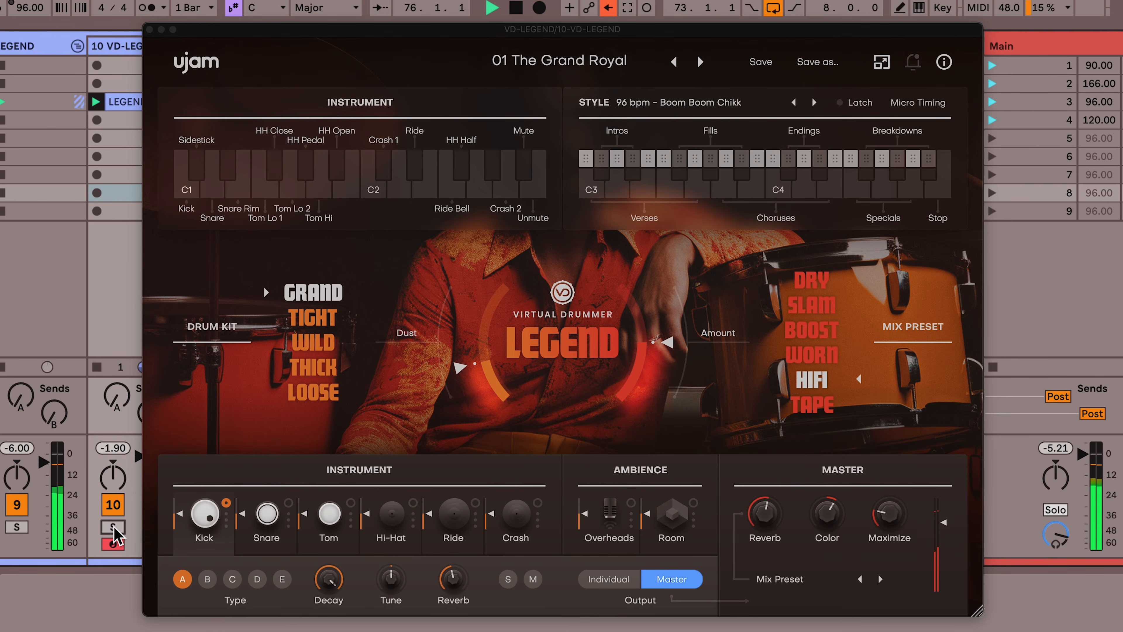
click(113, 527)
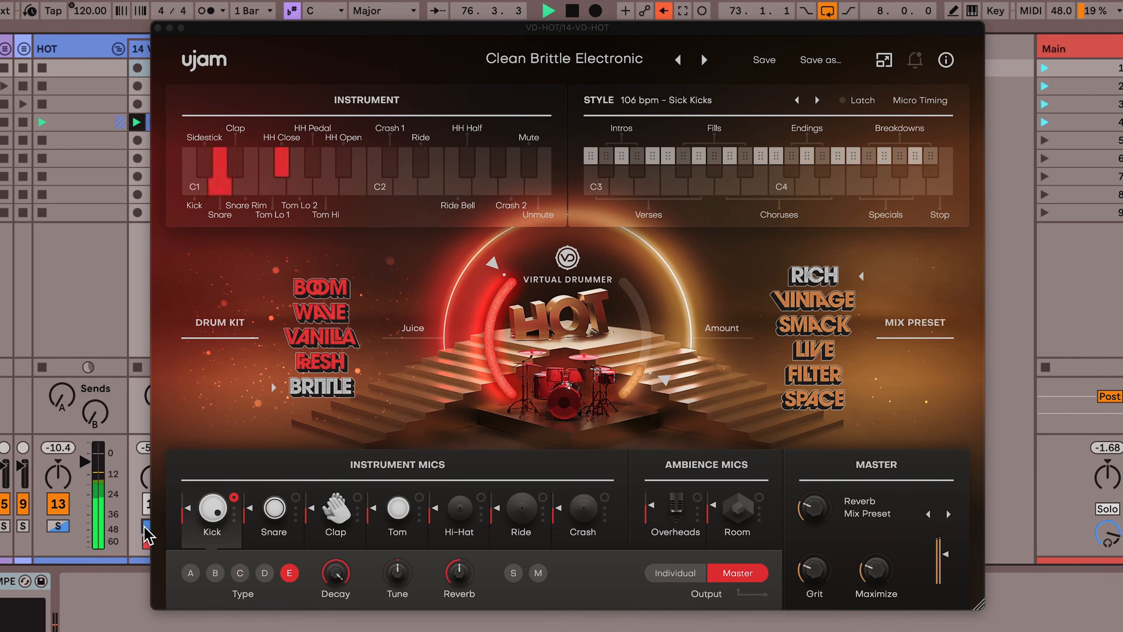
click(144, 527)
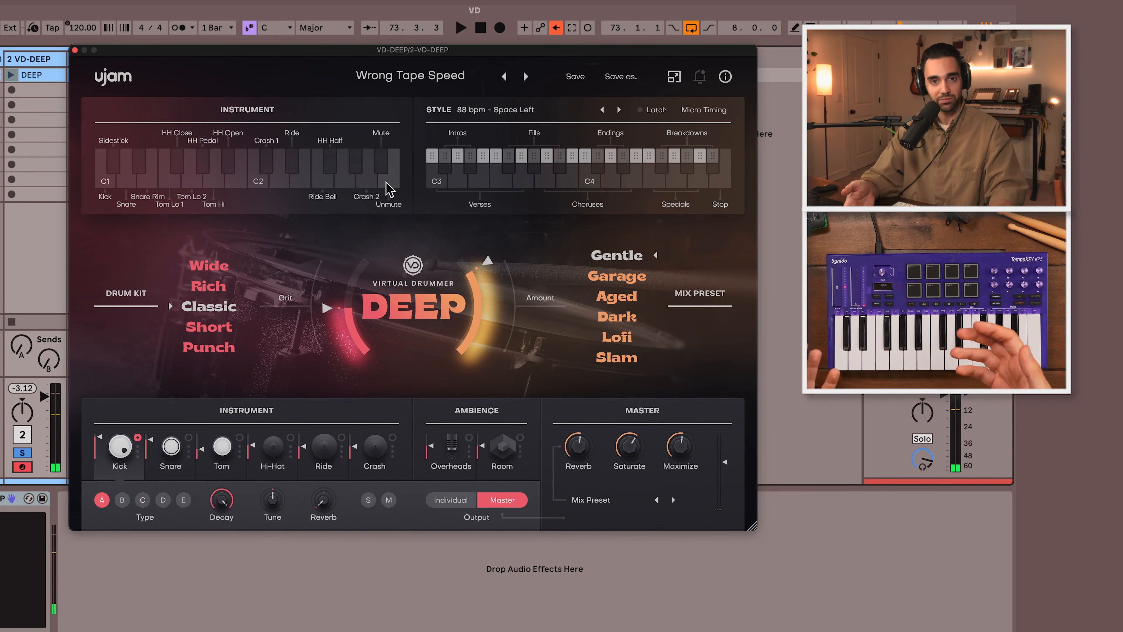
Create a clip below DEEP on the VD-DEEP track with C1 notes on all four beats and a D1 note on beat two, playing it meanwhile.
double_click(25, 90)
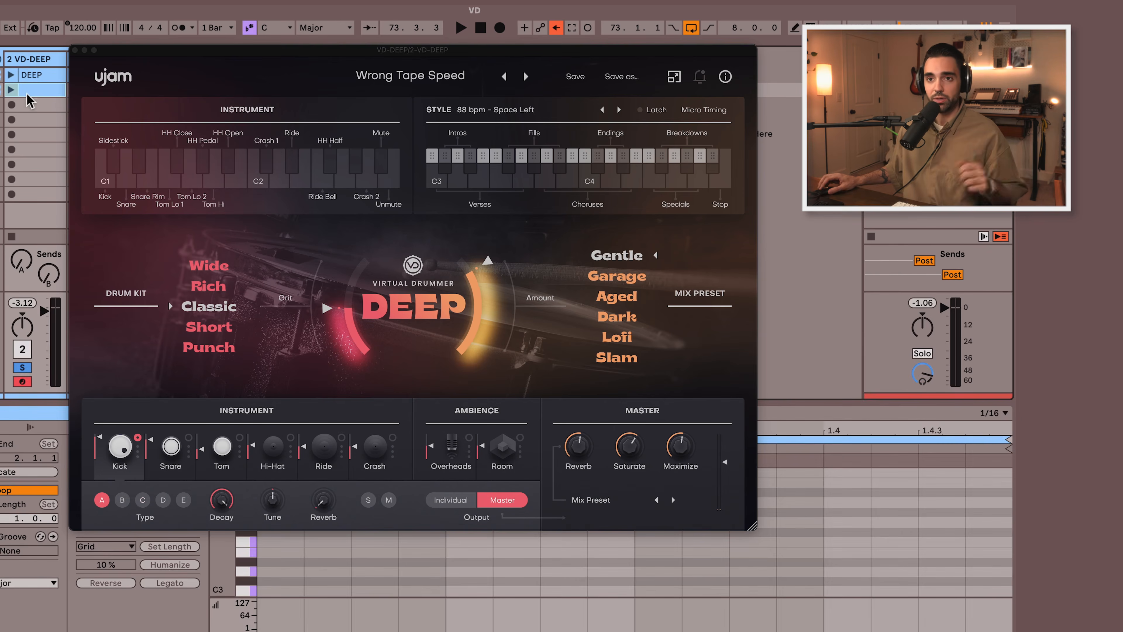
click(75, 50)
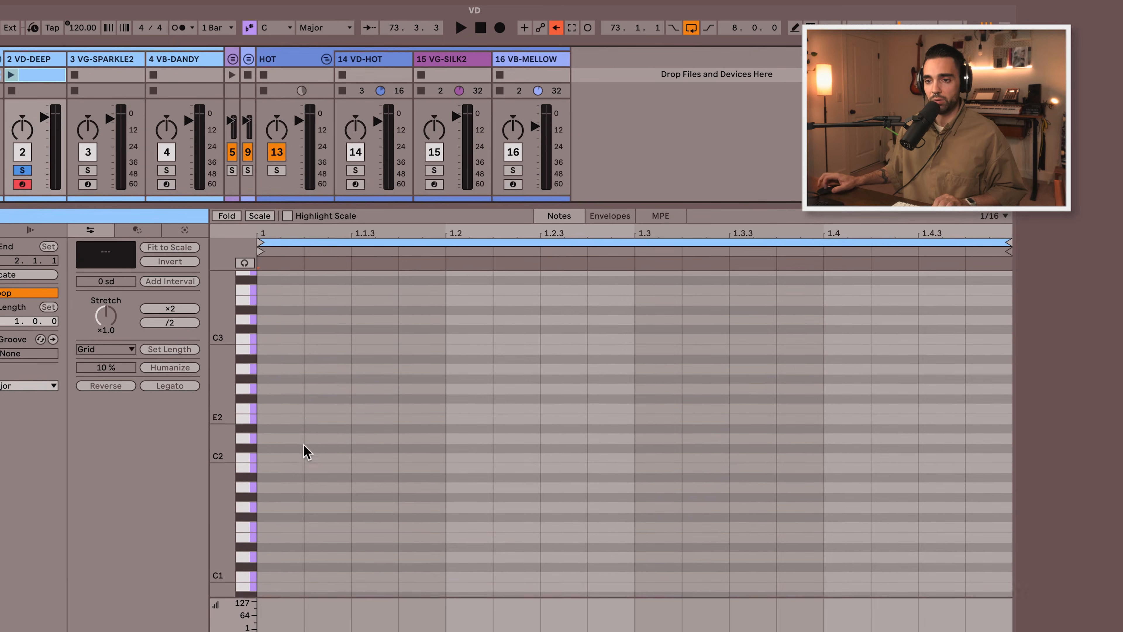
double_click(268, 470)
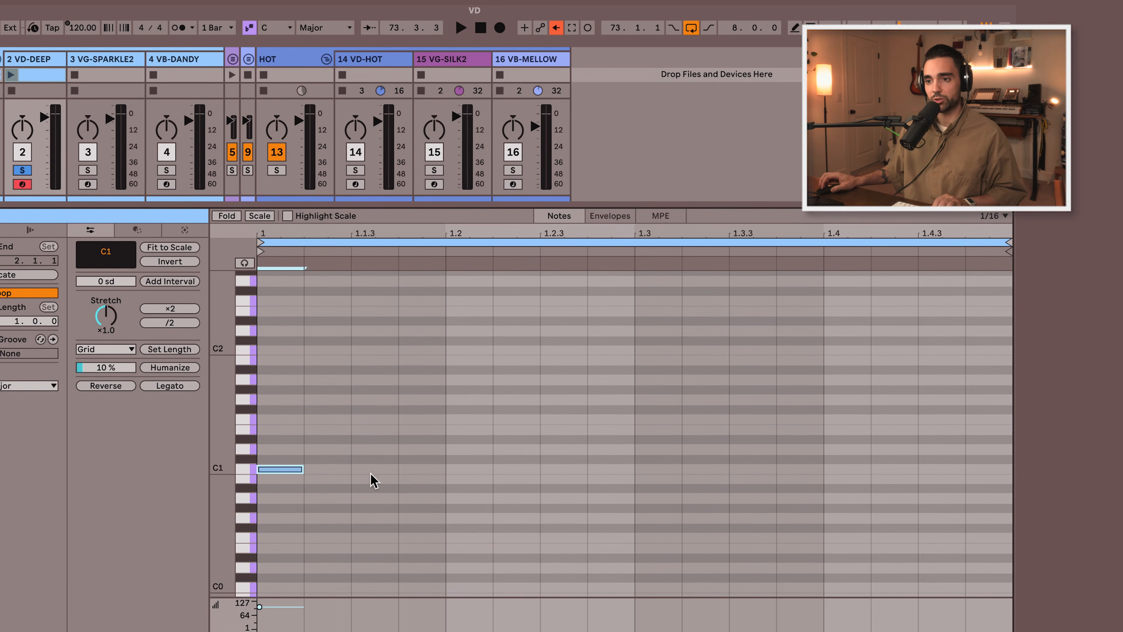
double_click(452, 470)
double_click(659, 470)
double_click(849, 470)
click(11, 75)
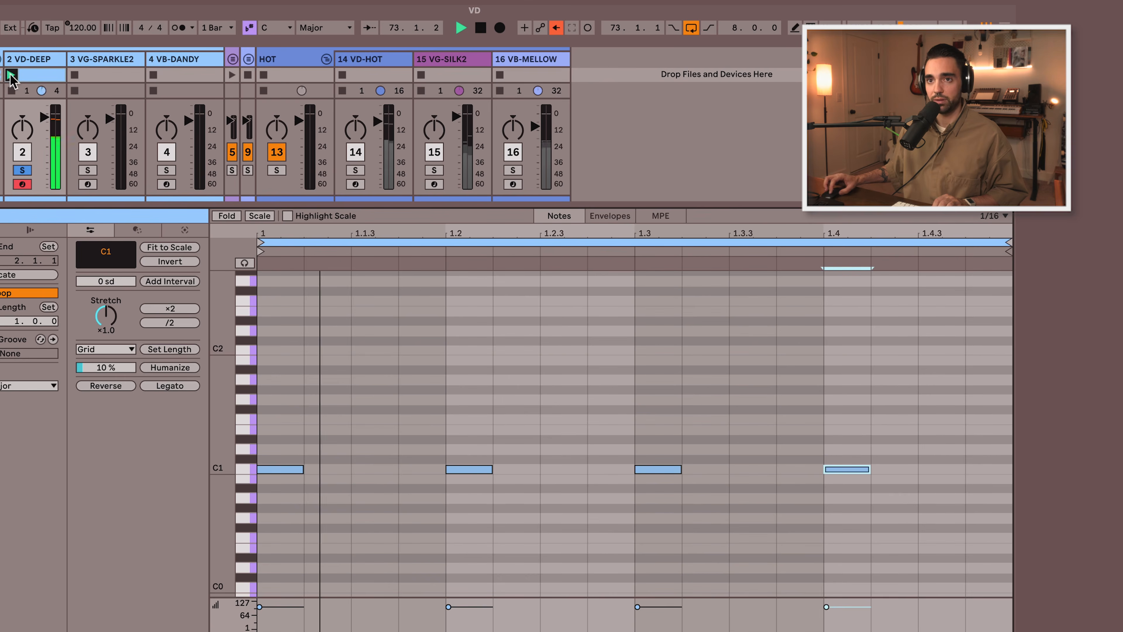
double_click(468, 450)
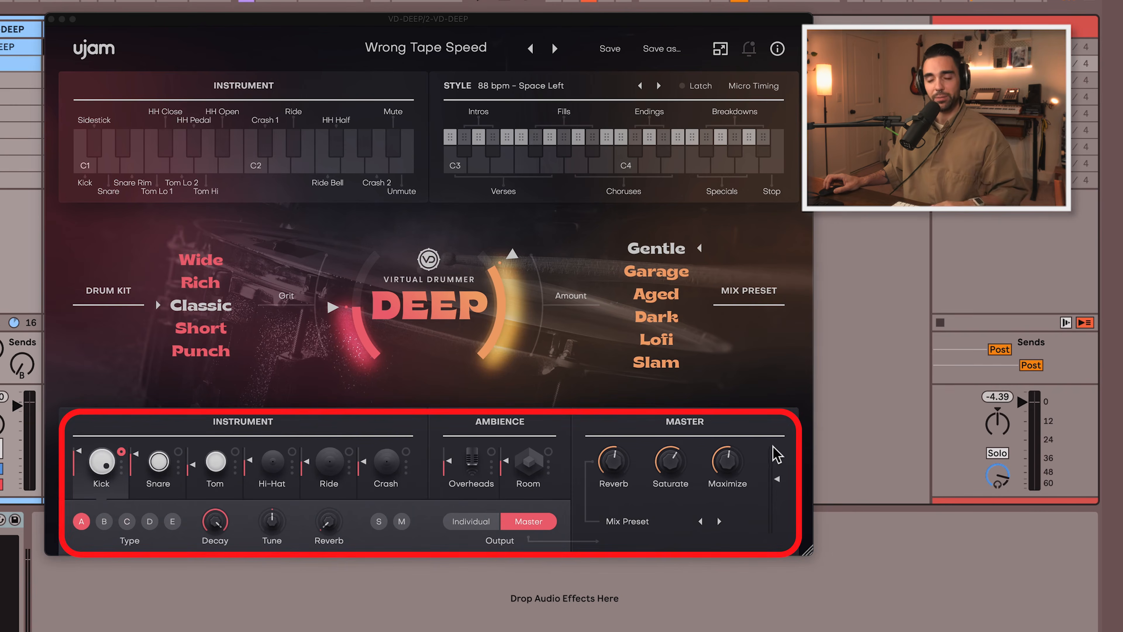
During playback, lower the Kick and Snare levels in DEEP to minimum, and close its plugin window.
key(space)
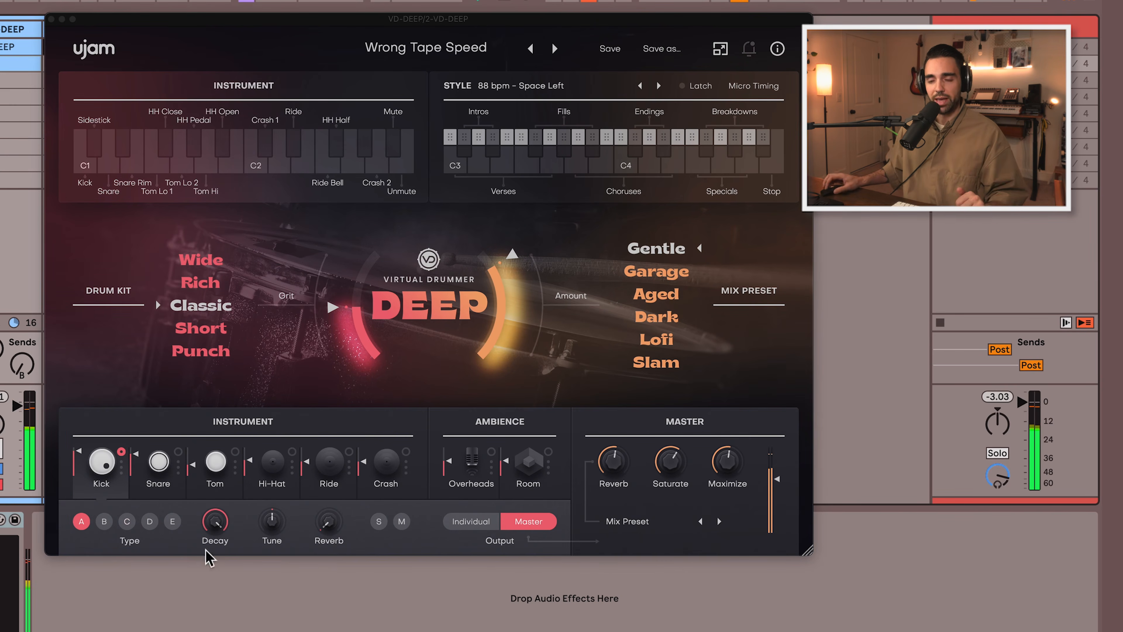
click(79, 474)
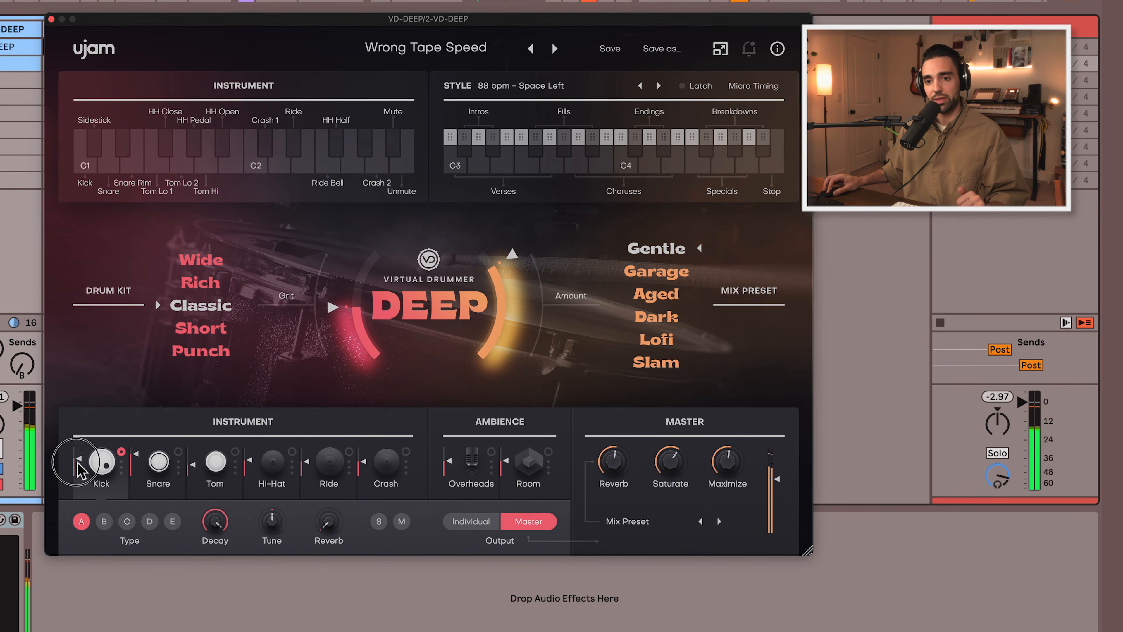
drag(78, 478, 77, 481)
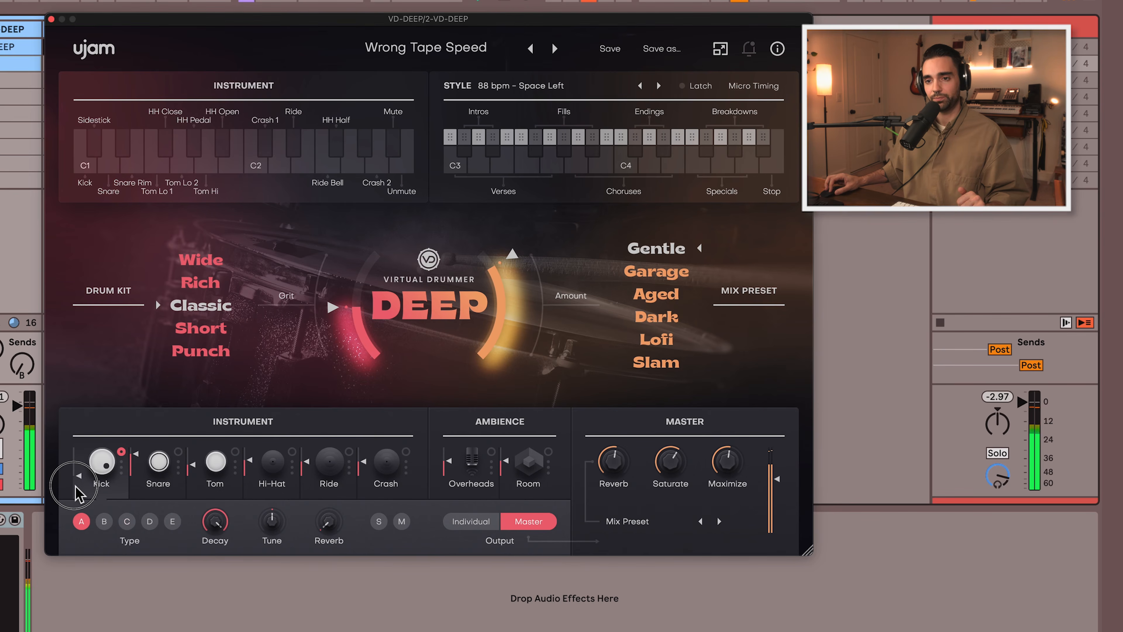
mouse_move(134, 454)
mouse_down()
mouse_move(139, 488)
mouse_move(194, 469)
mouse_move(248, 469)
mouse_move(251, 485)
mouse_up()
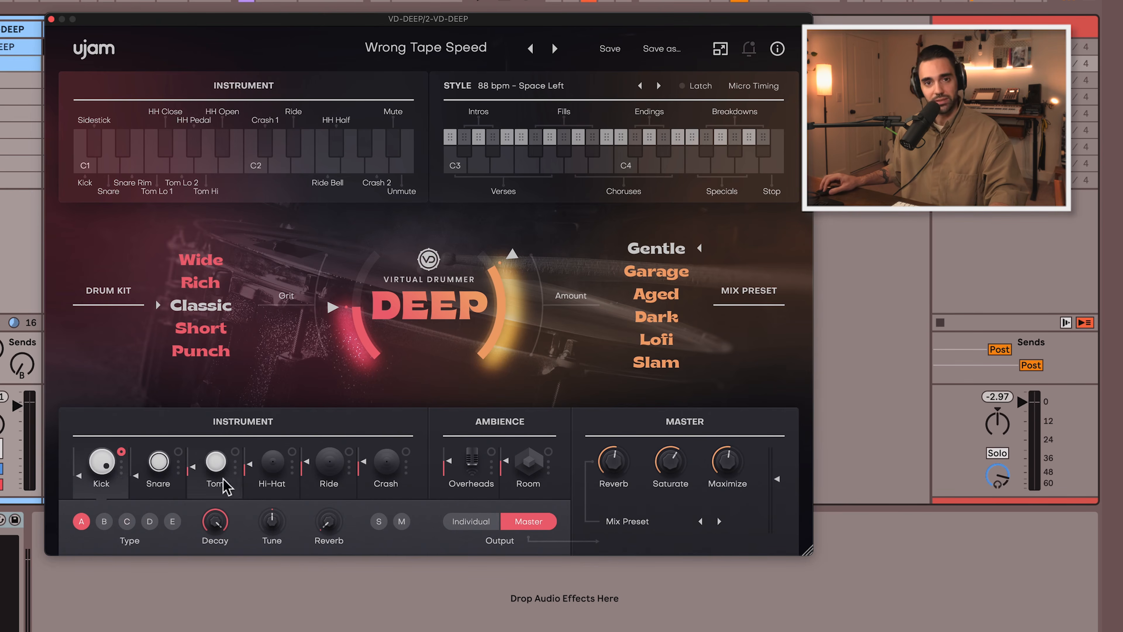
click(51, 19)
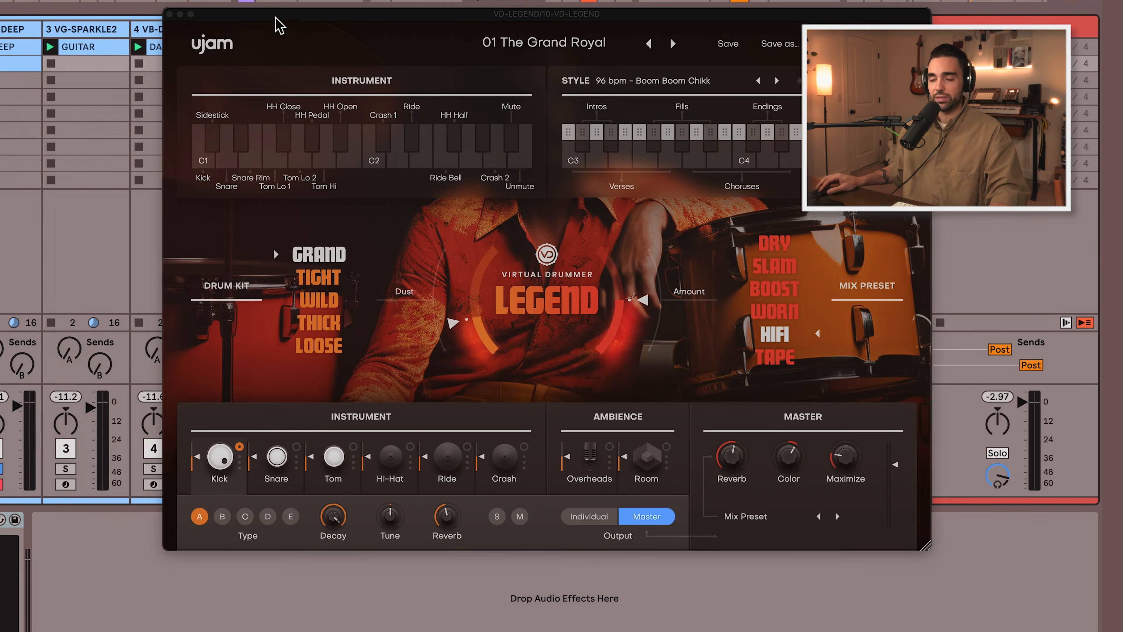
In the LEGEND drummer, solo the Snare channel to hear what remains of it, and release the solo.
drag(275, 18, 180, 30)
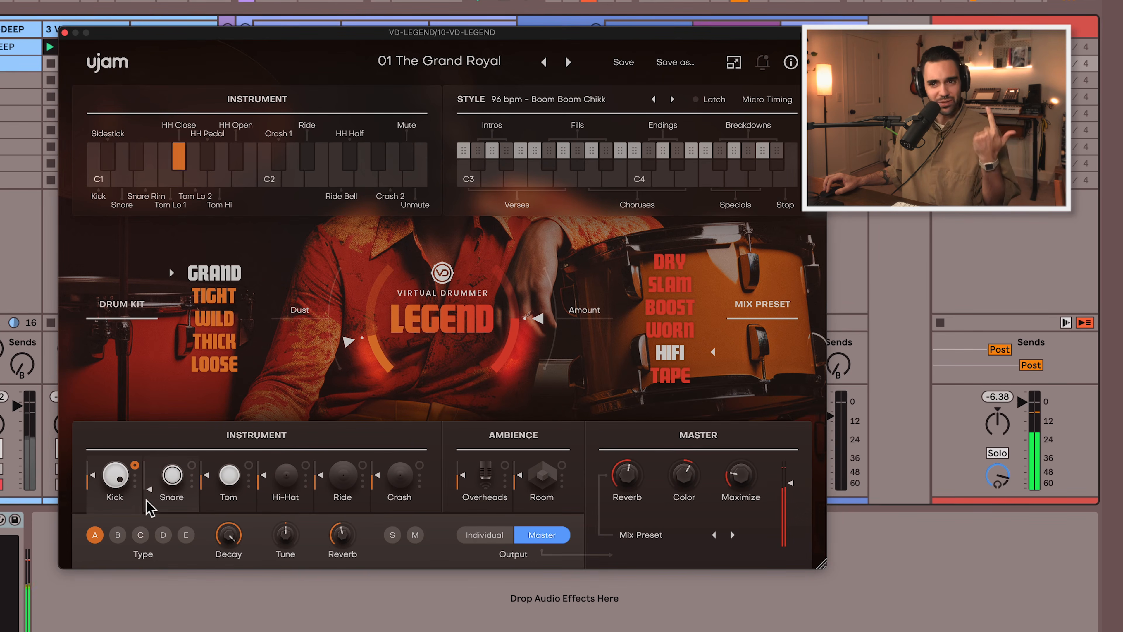
click(164, 473)
click(168, 475)
click(393, 534)
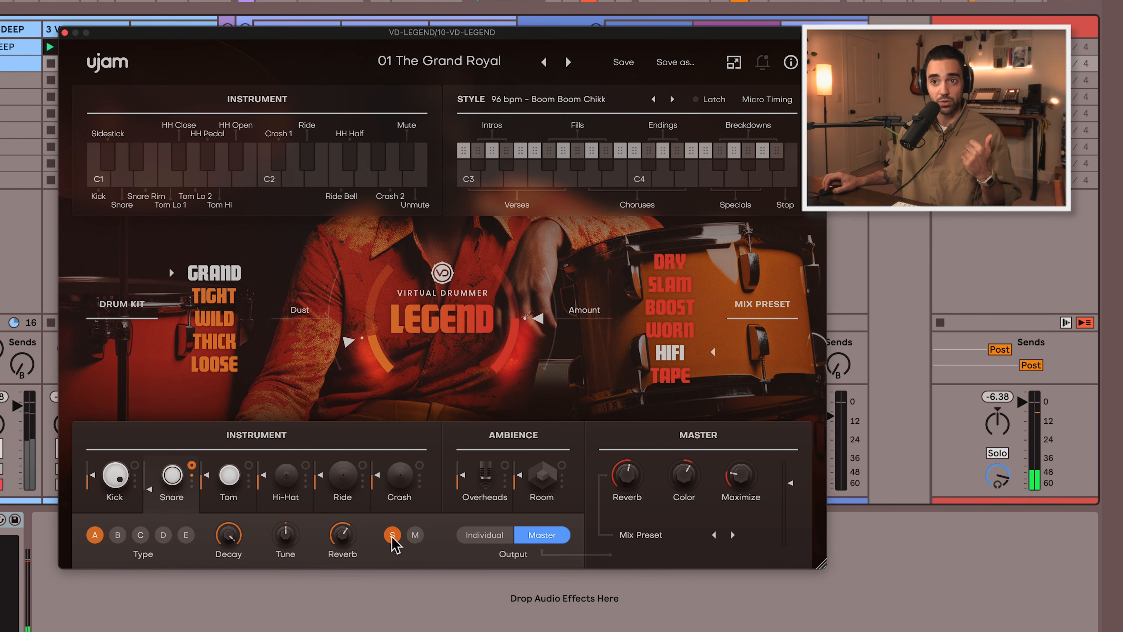
click(414, 535)
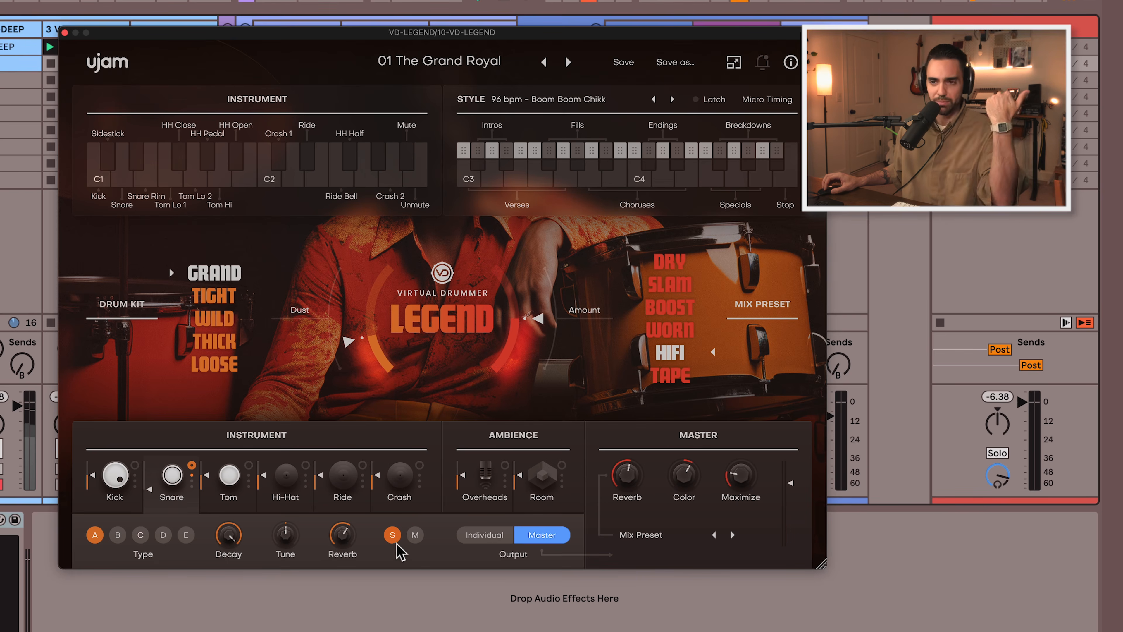
click(392, 535)
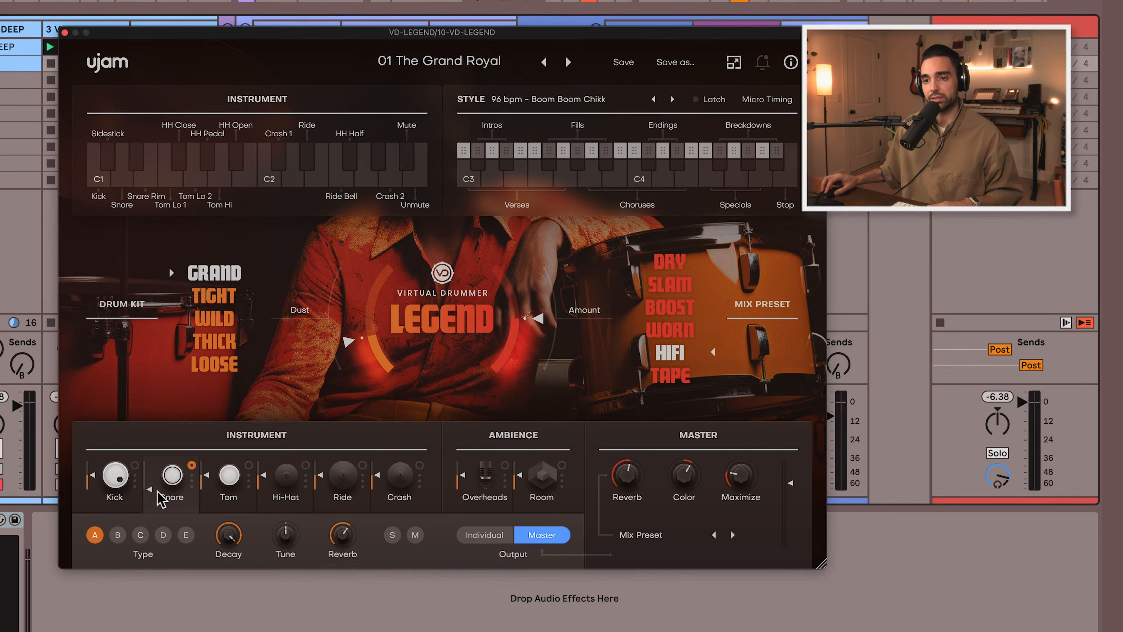
Solo the Overheads channel in LEGEND and lower its level to minimum.
click(150, 495)
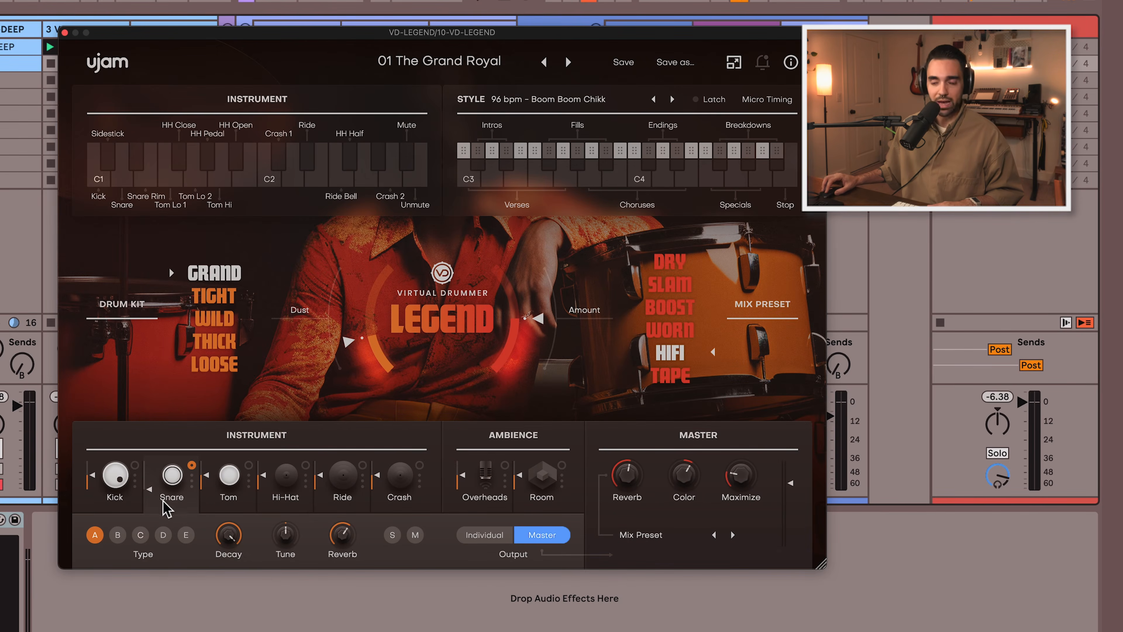
click(460, 464)
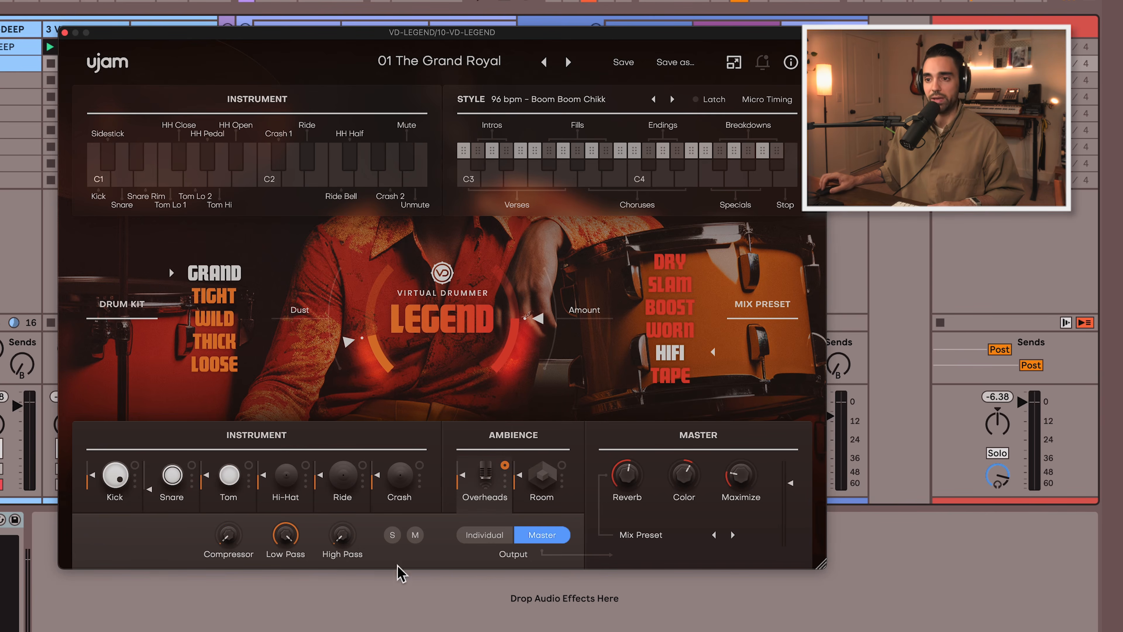
click(393, 537)
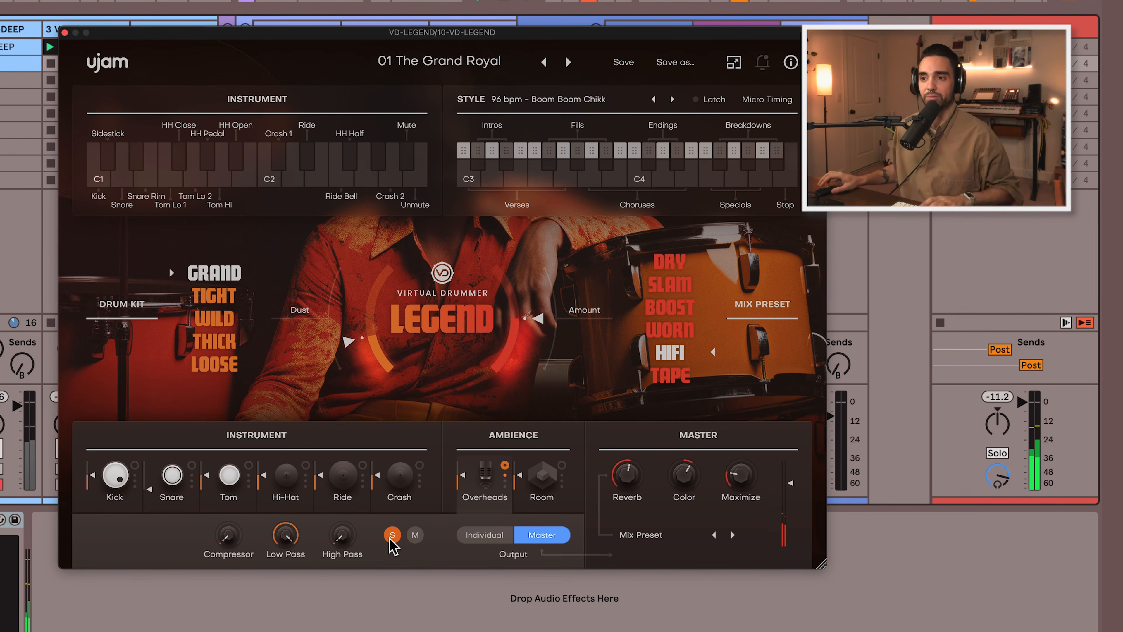
drag(465, 478, 459, 510)
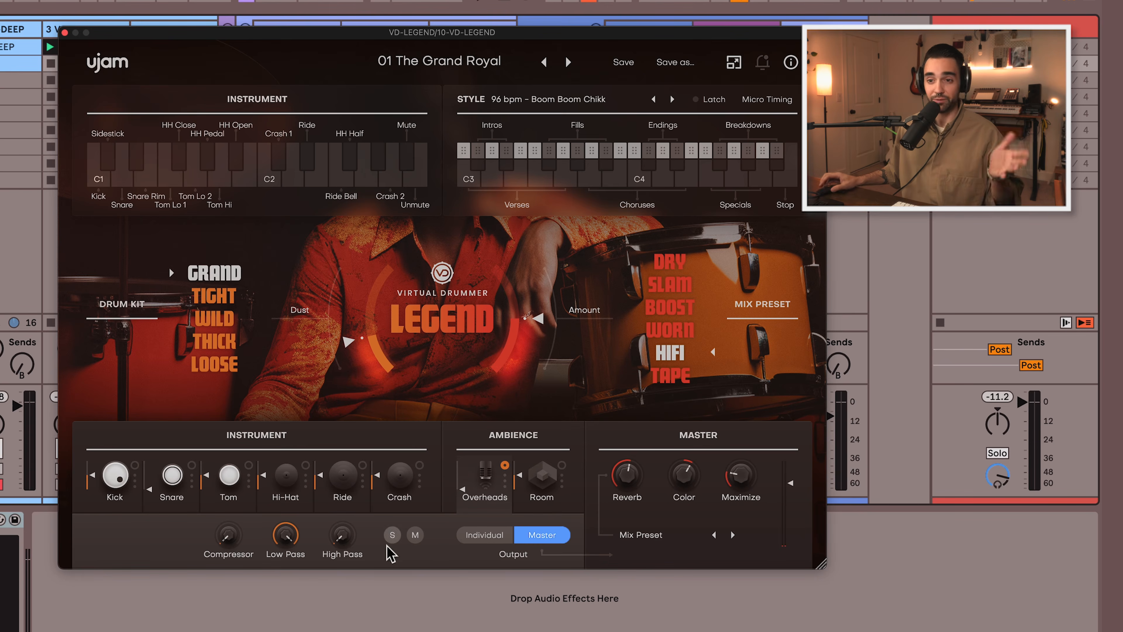
Raise the Snare and Overheads levels in LEGEND back to match the neighbouring channels.
click(155, 488)
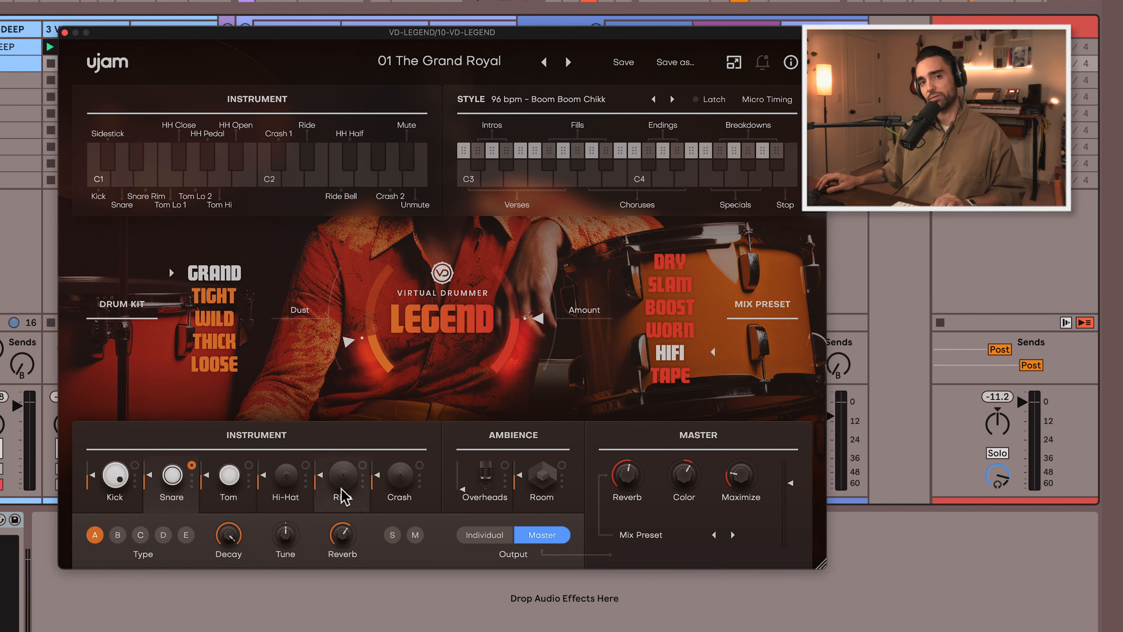
drag(464, 486, 464, 479)
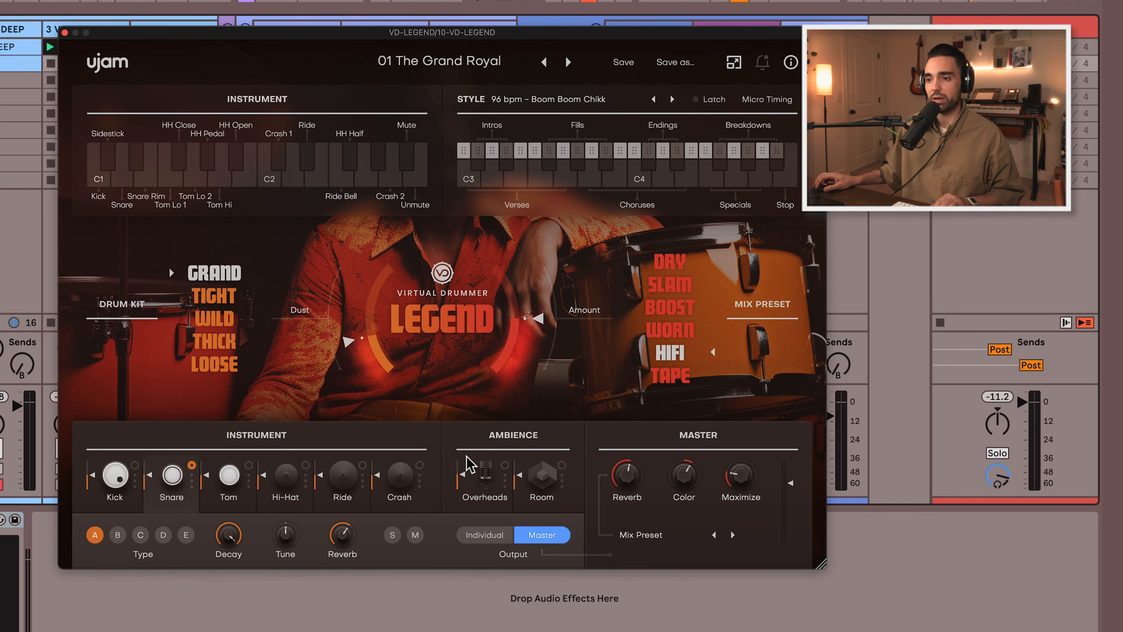
Go through the Room, Overheads, Crash and Ride channels in LEGEND to review their individual controls.
click(530, 469)
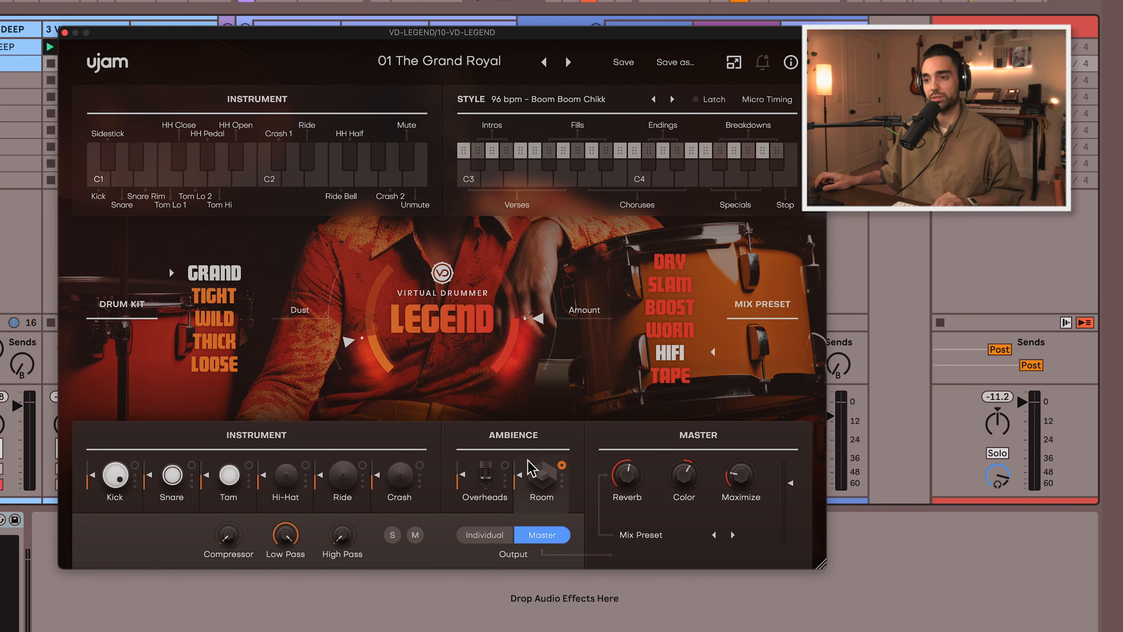
click(482, 472)
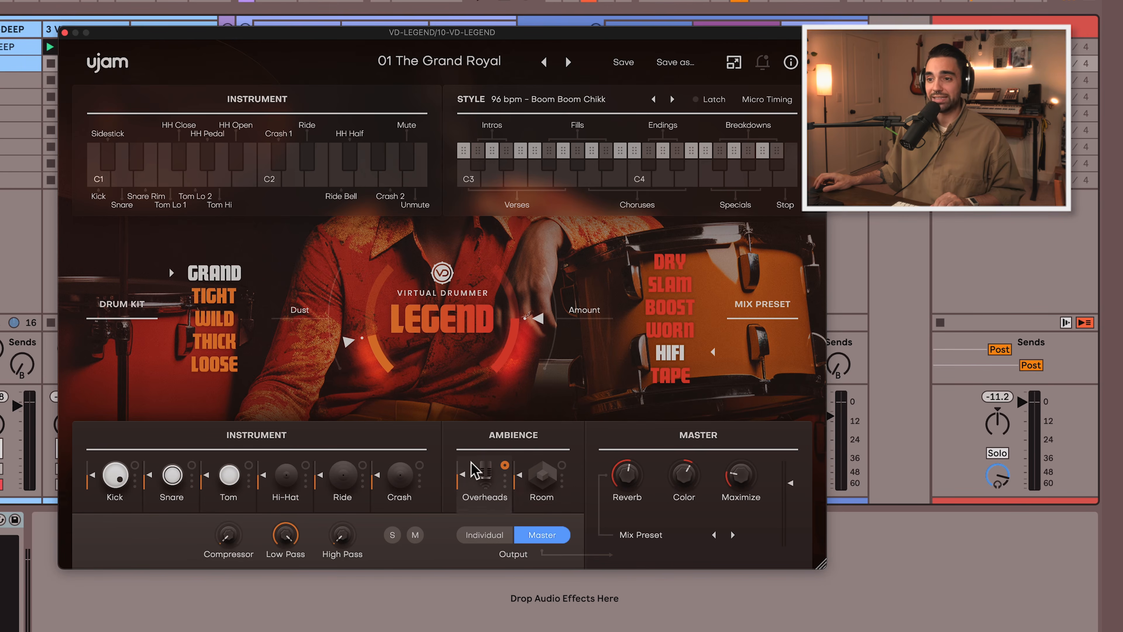
click(402, 470)
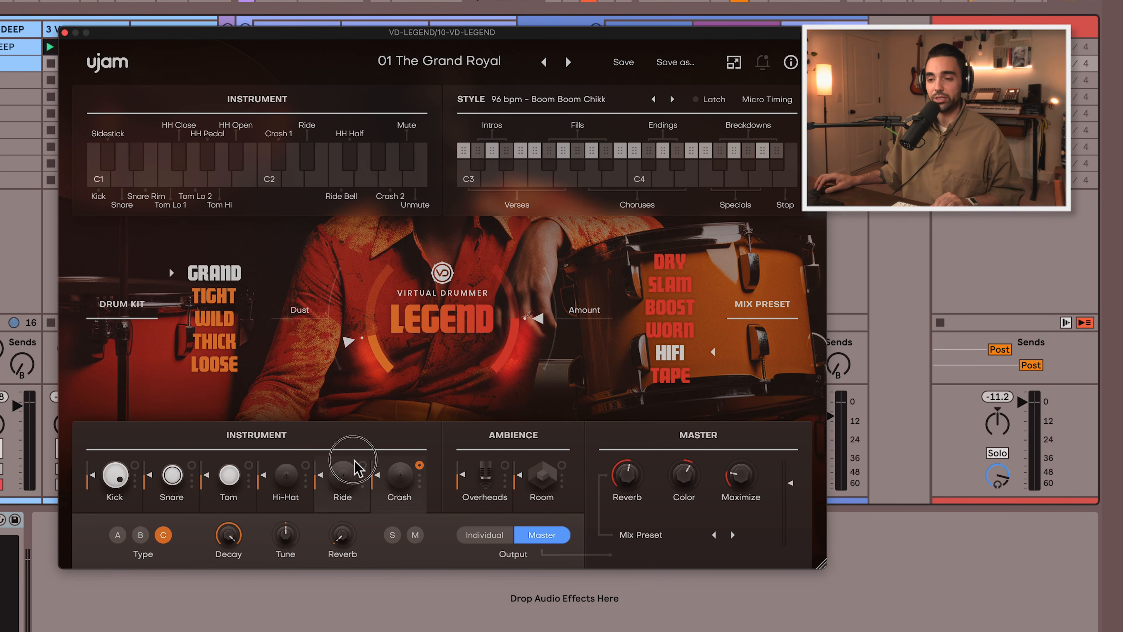
click(288, 472)
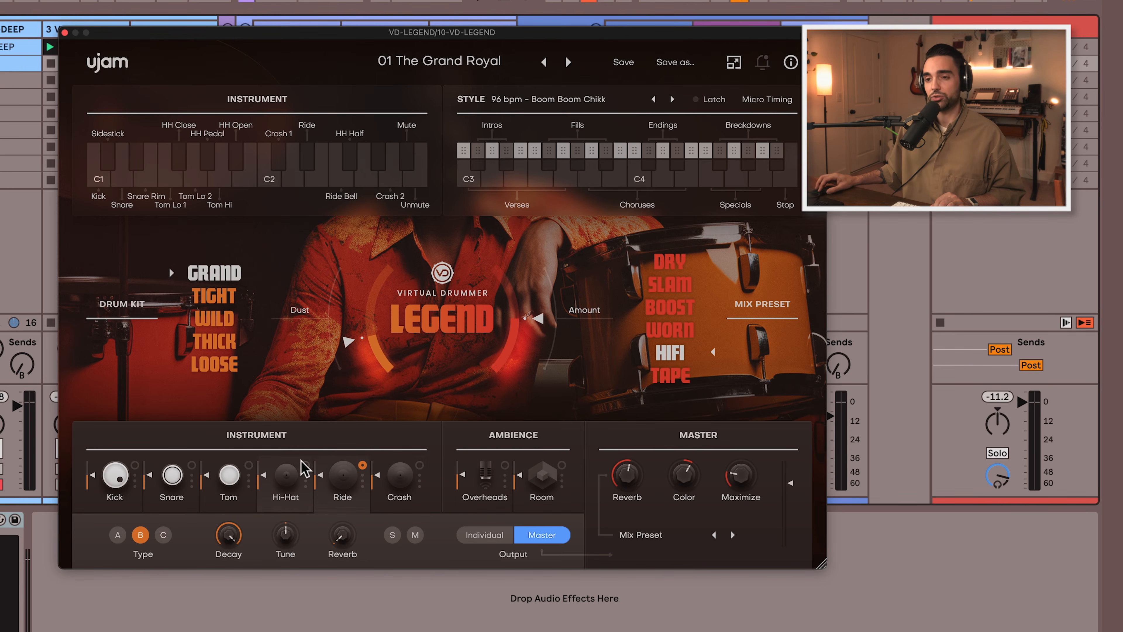
click(484, 470)
Solo the Room channel in LEGEND and lower its level to minimum.
click(537, 469)
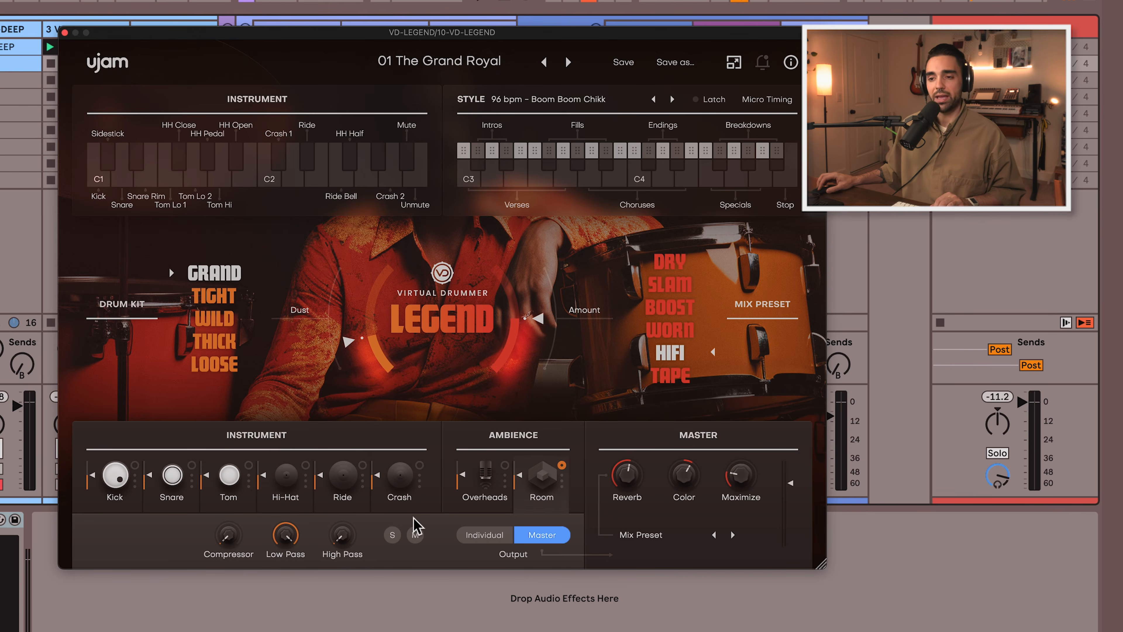
click(392, 535)
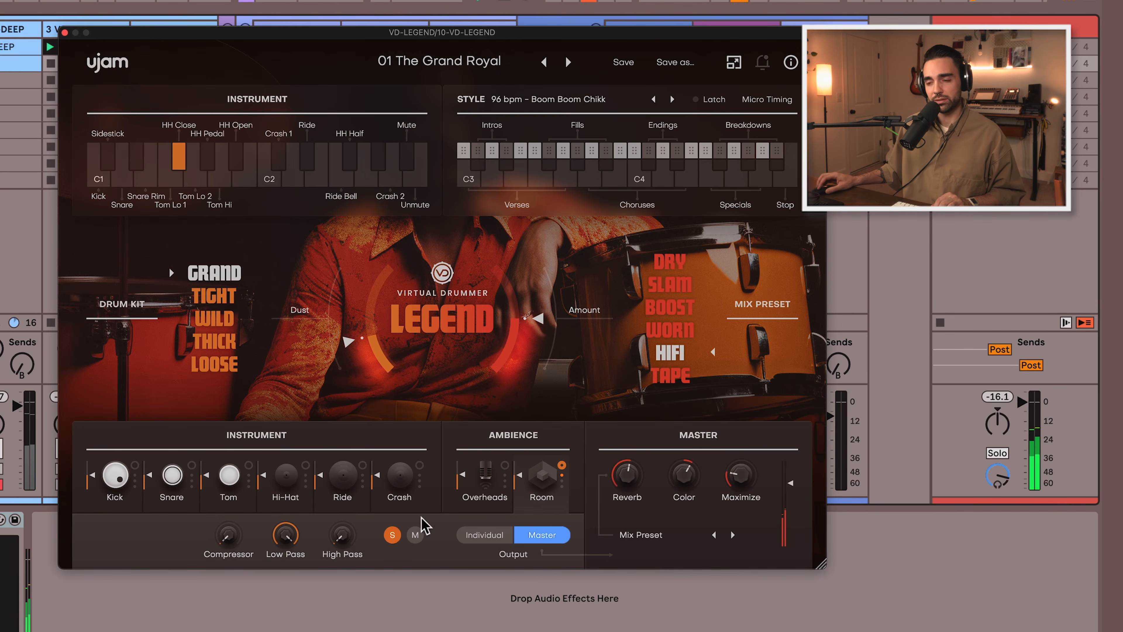
drag(520, 474, 522, 502)
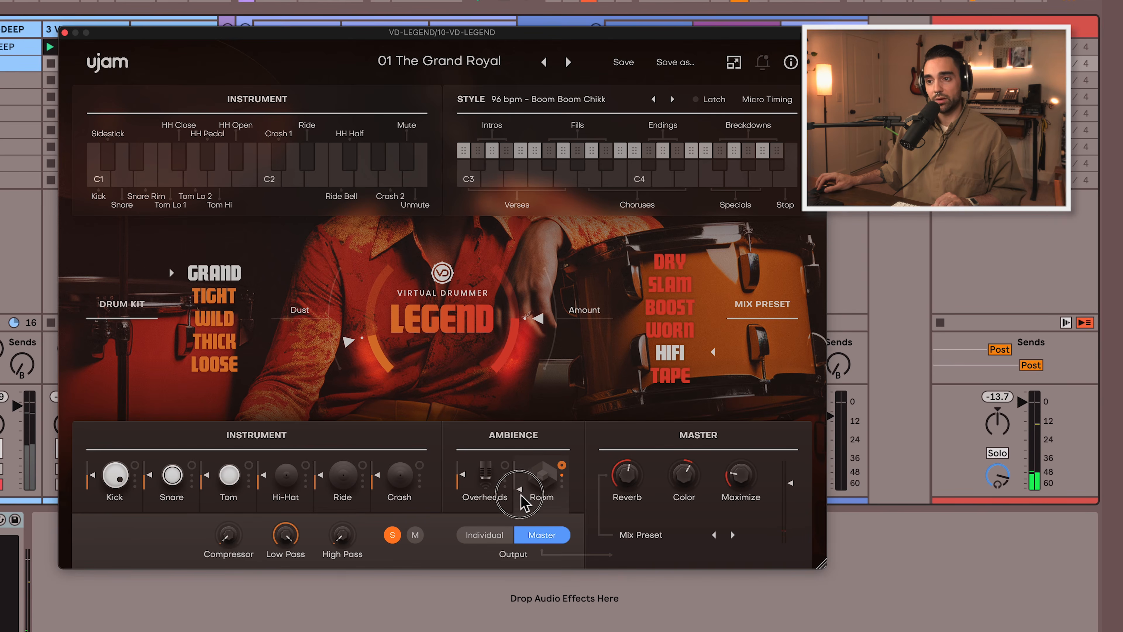
Select the Kick, Snare and Tom channels in LEGEND one after another to view their settings.
click(135, 465)
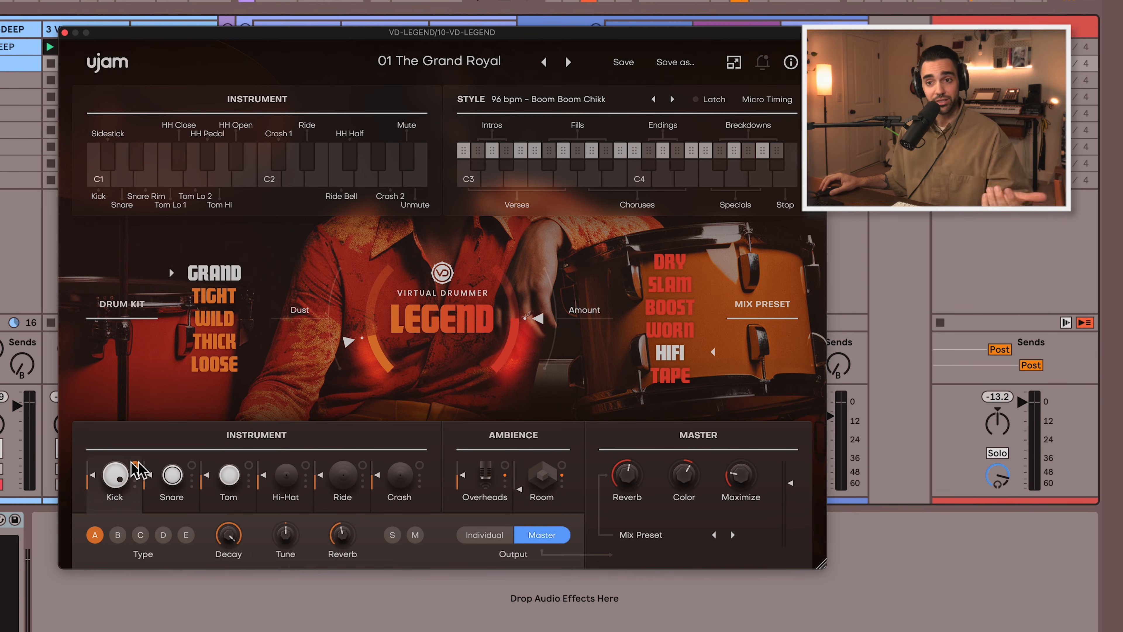
click(167, 470)
click(225, 467)
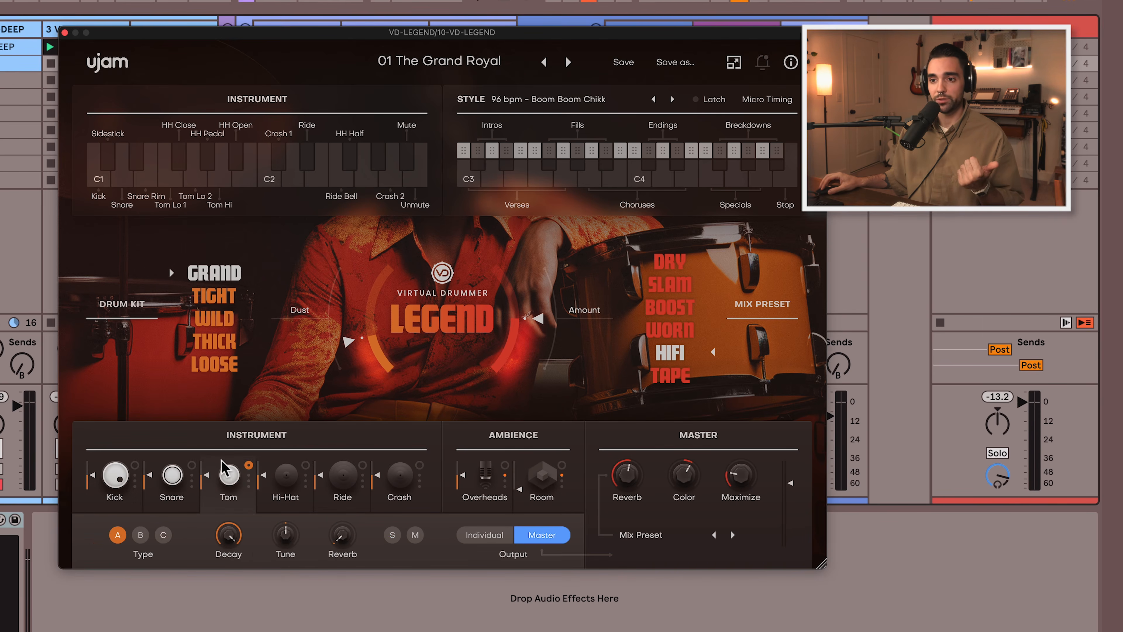
View the settings of the Hi-Hat and Ride channels in LEGEND.
click(275, 462)
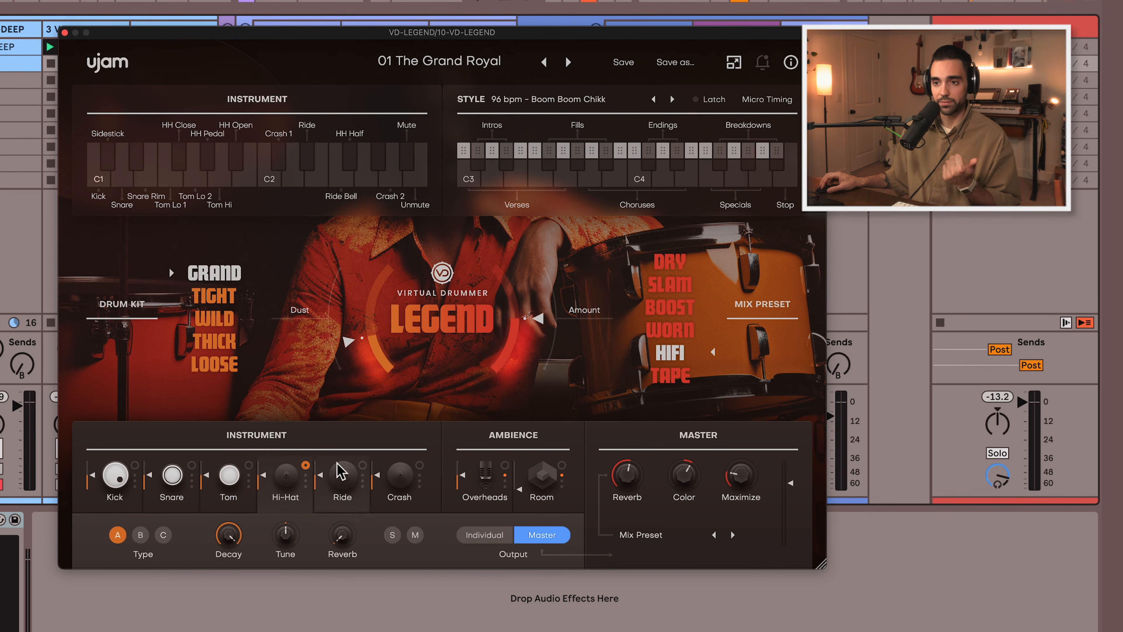
click(338, 471)
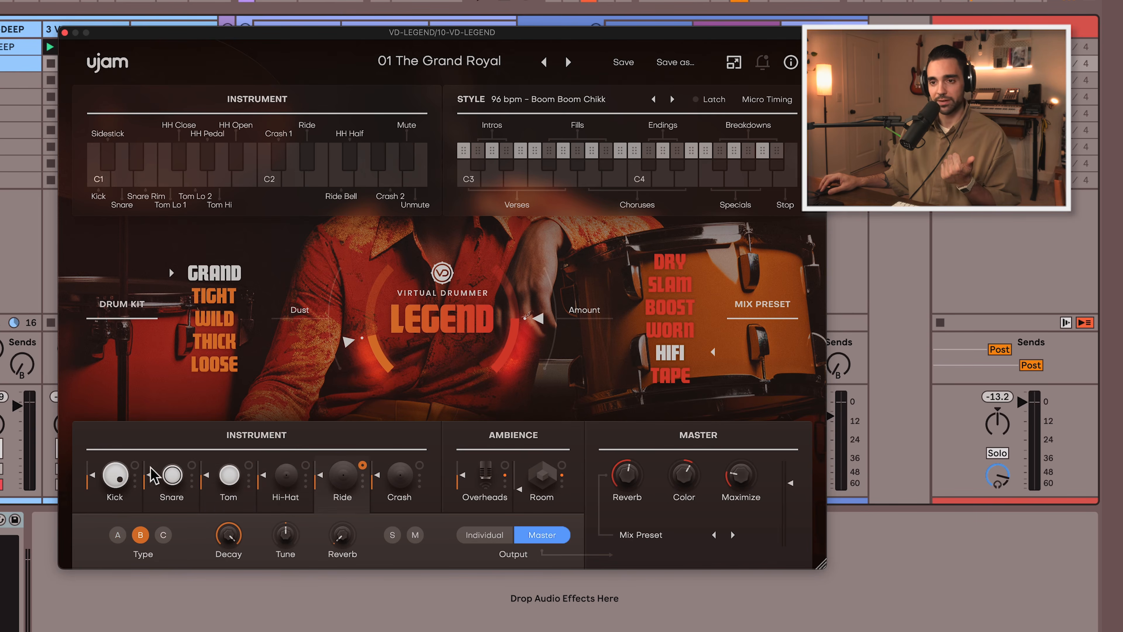
Solo the Kick channel in LEGEND, audition its alternative drum types through E, and settle on type B.
click(124, 467)
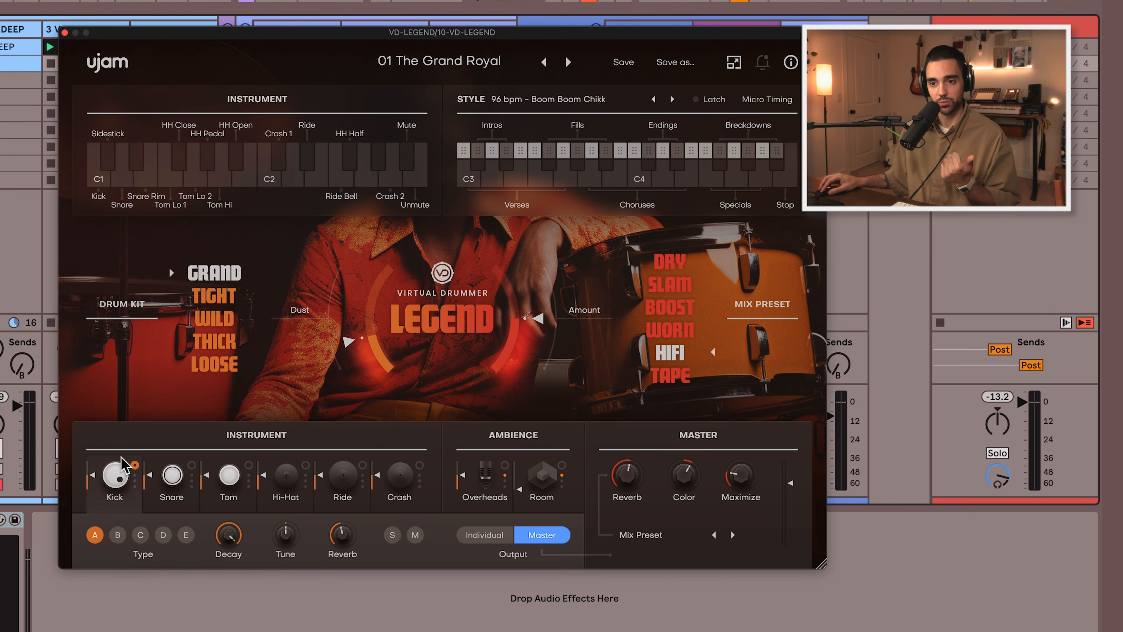
click(392, 536)
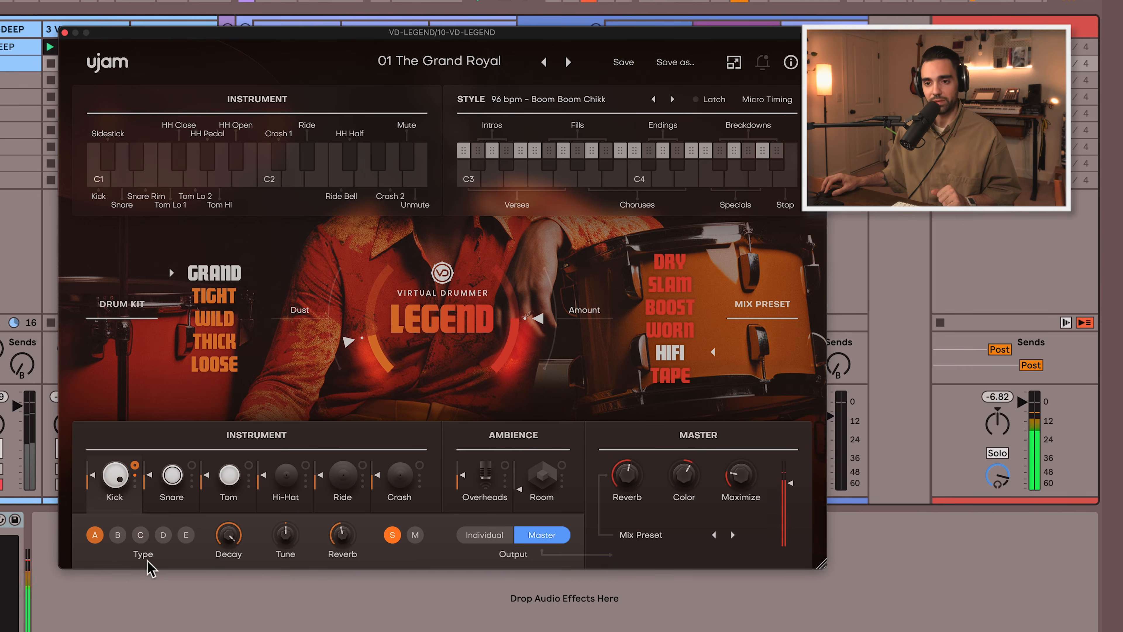
click(117, 535)
click(141, 536)
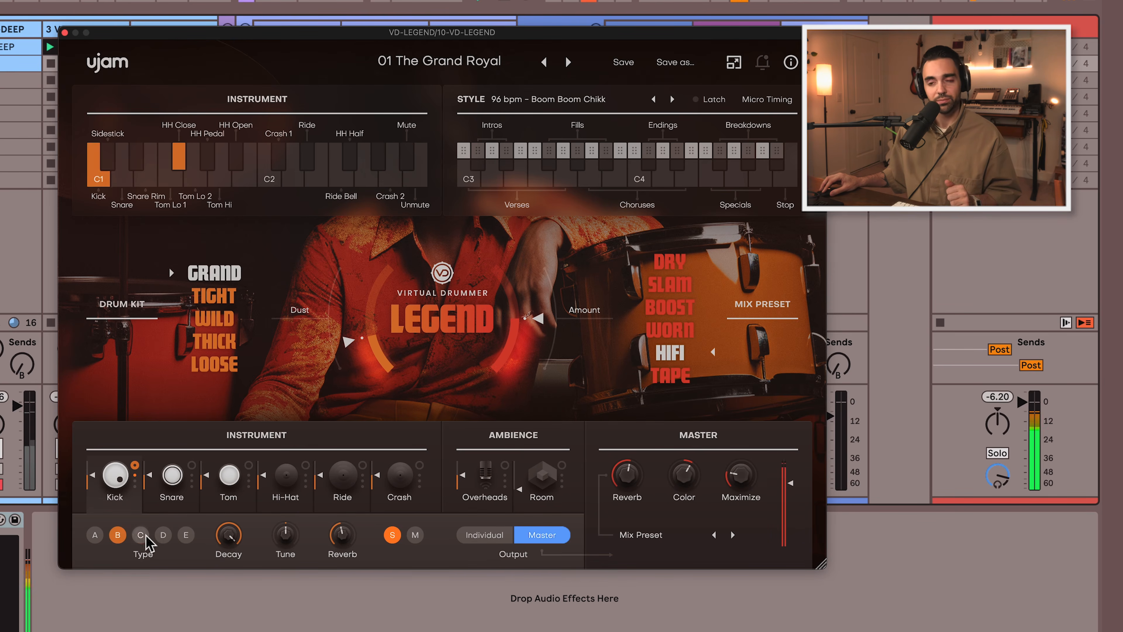
click(163, 535)
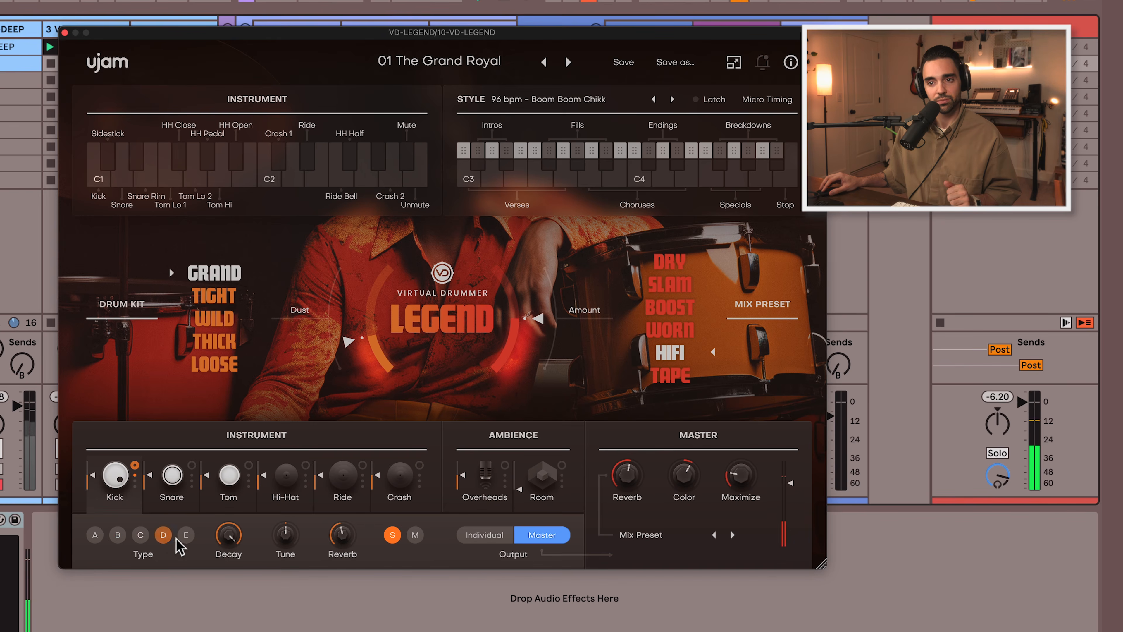
click(186, 535)
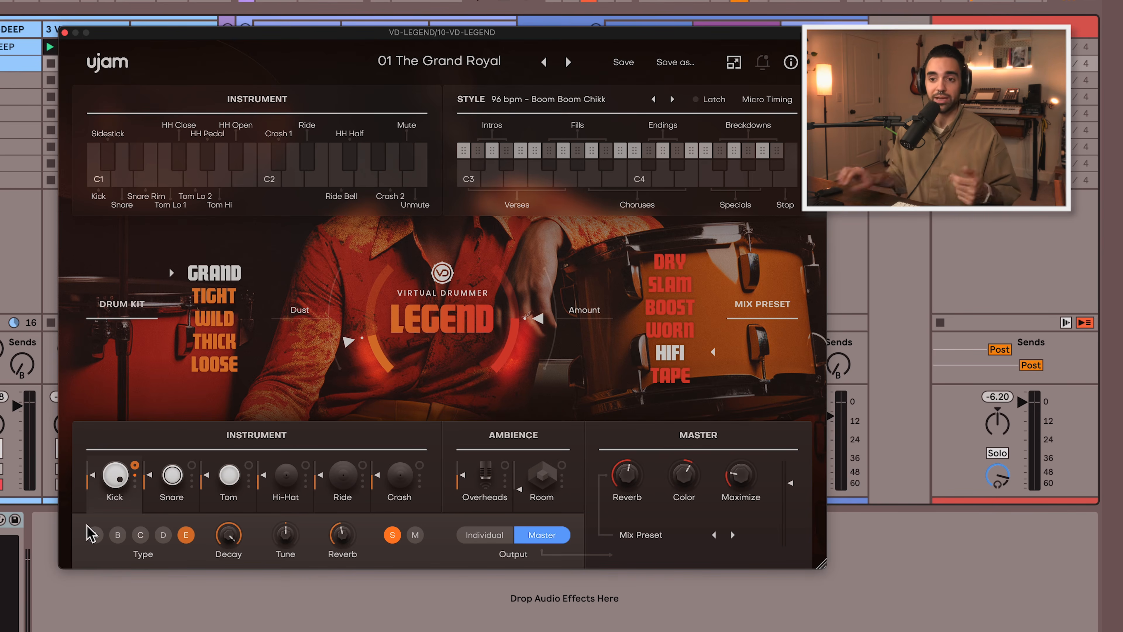
click(118, 535)
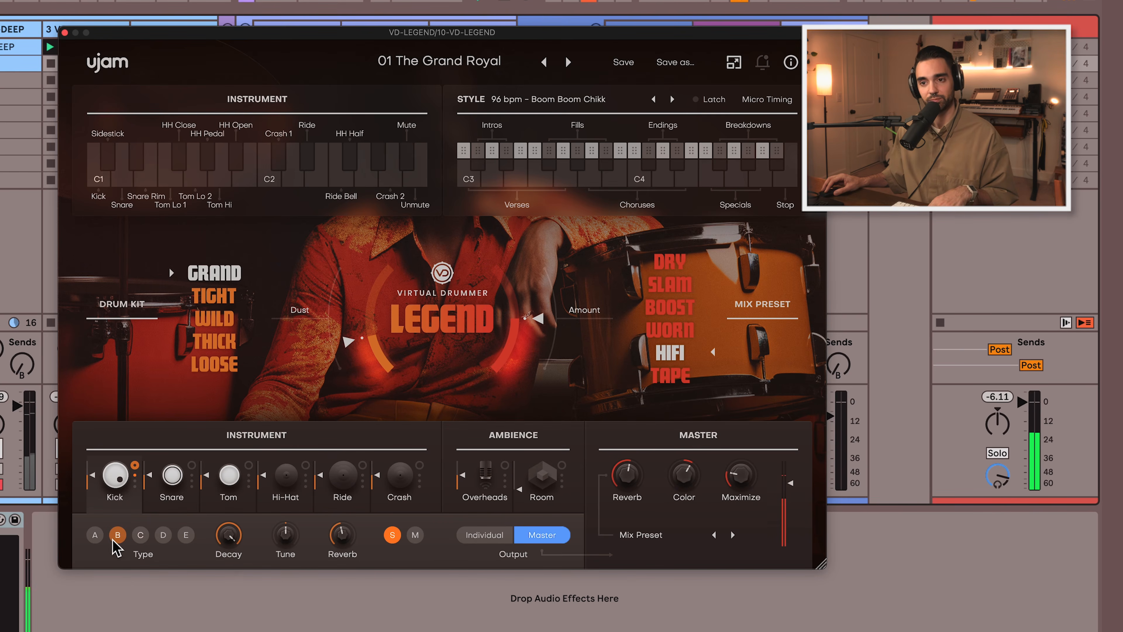
Try a shorter Decay and a higher Tune on the Kick, restoring each control to its original setting.
drag(234, 545, 225, 631)
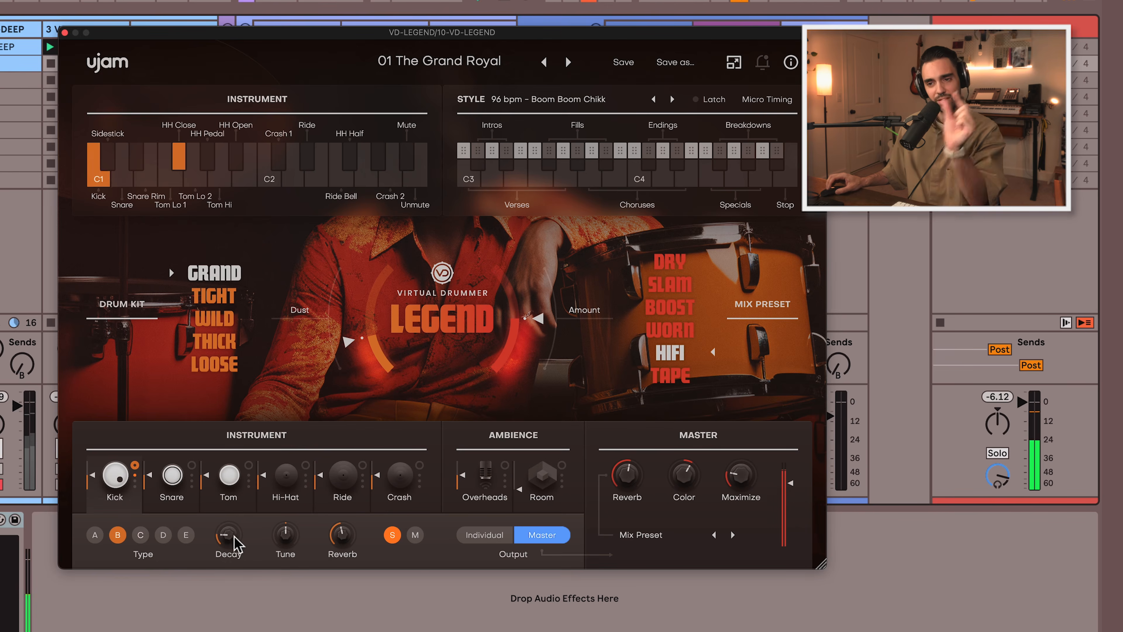
drag(228, 543, 209, 367)
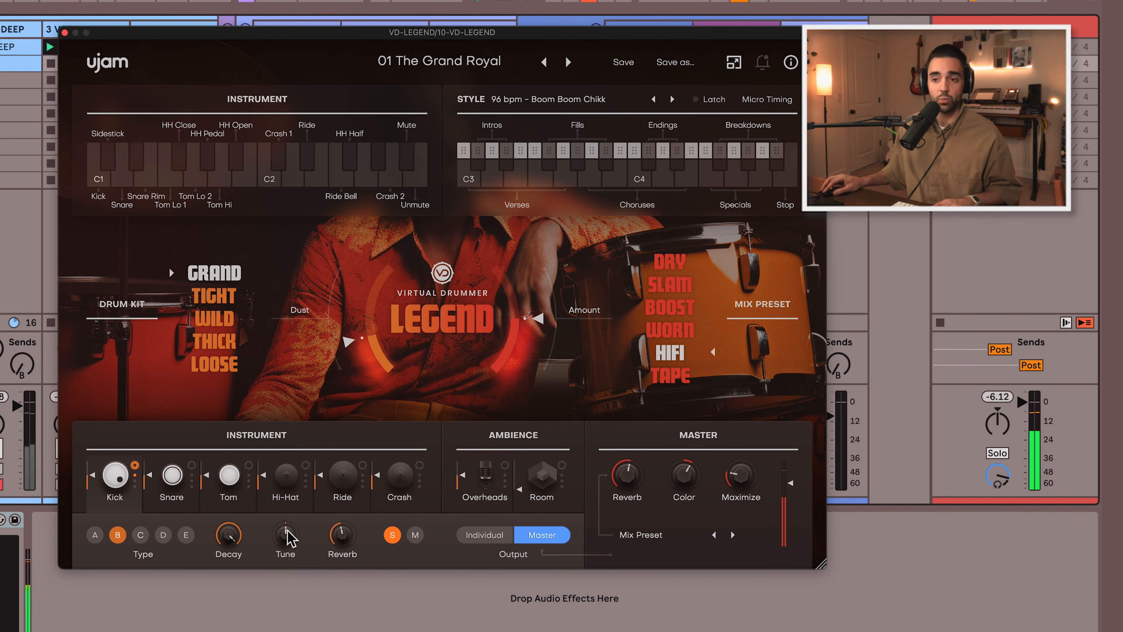
drag(286, 533, 282, 496)
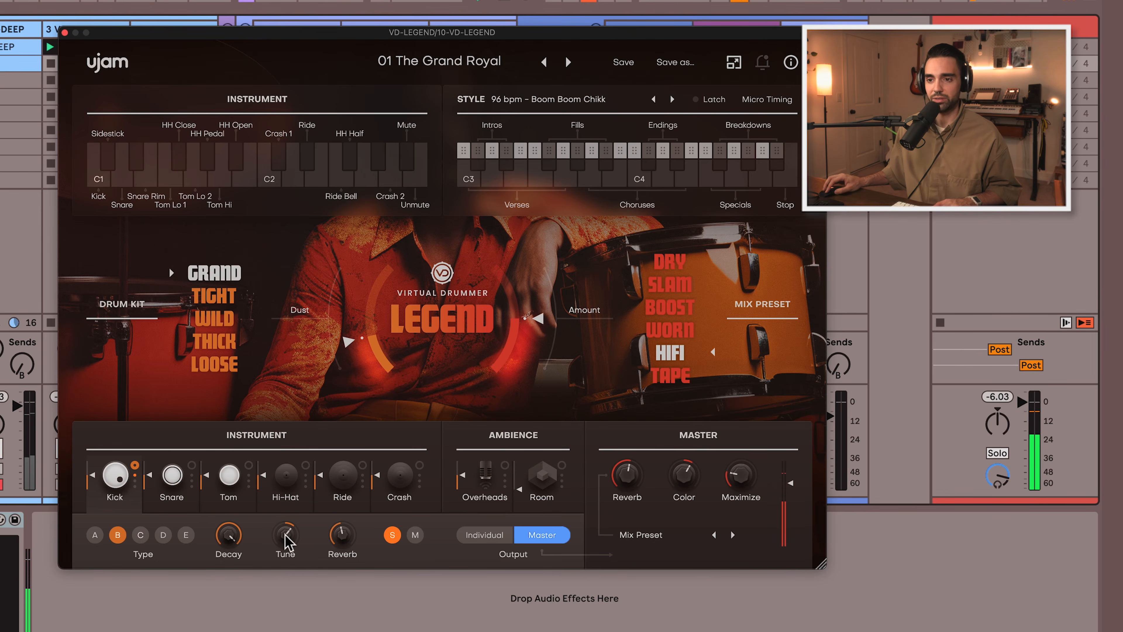
double_click(288, 543)
Audition a higher Reverb level on the Kick, about -2.3 dB, and turn off the channel's solo.
key(space)
drag(338, 540, 335, 488)
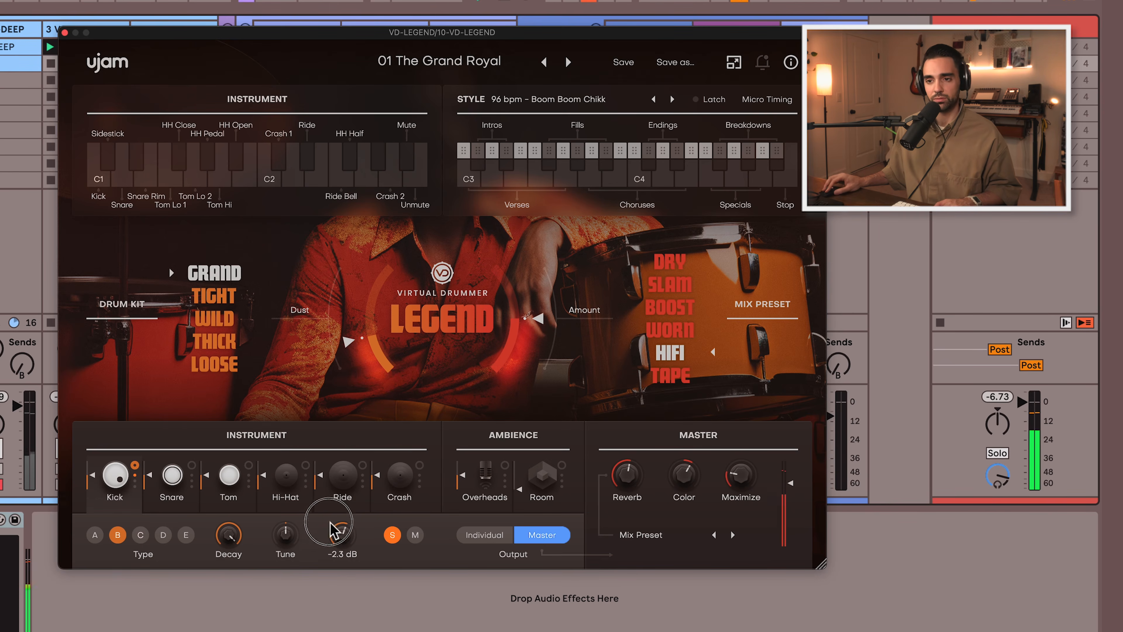
click(171, 507)
click(113, 492)
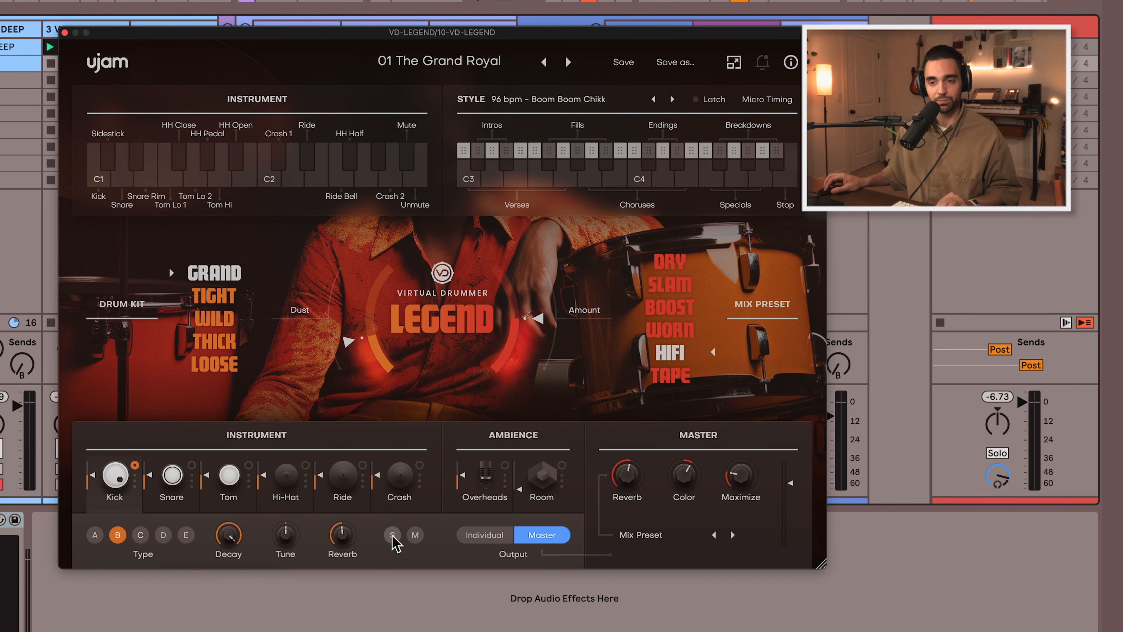
Solo the Snare channel, audition its types C, D and E, and return it to type A.
click(179, 504)
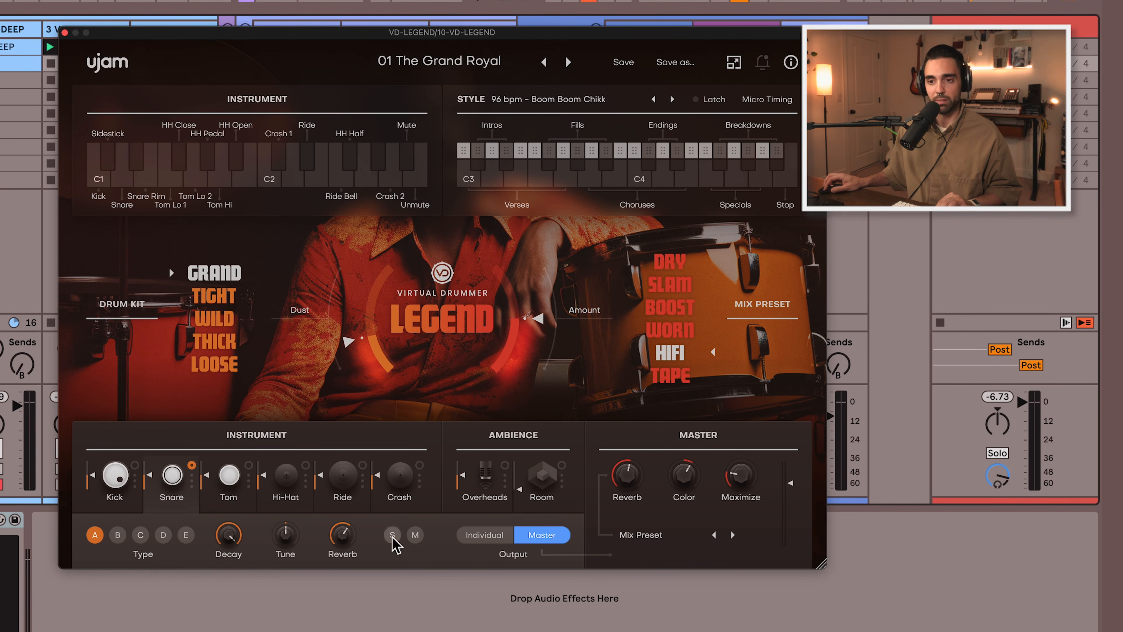
click(415, 534)
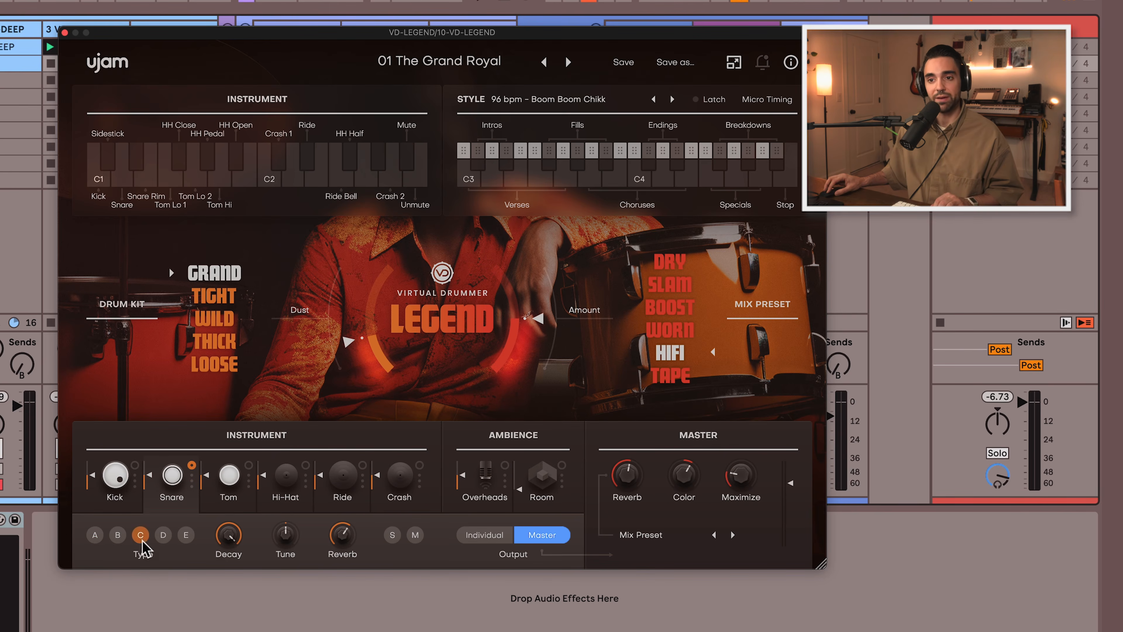
click(393, 536)
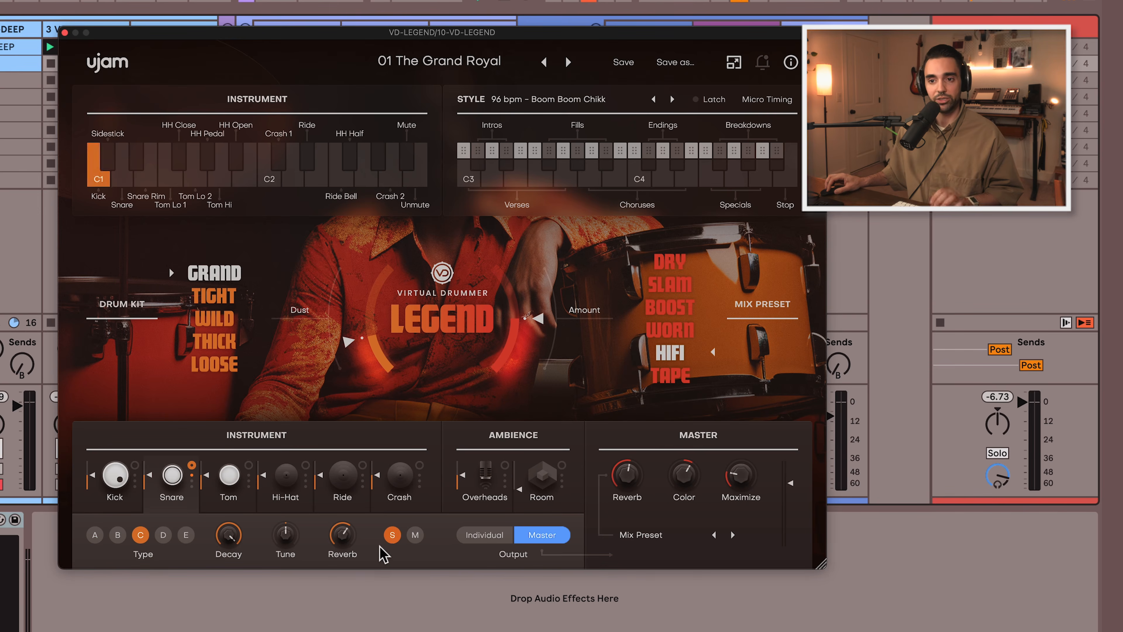
click(164, 535)
click(186, 536)
click(95, 534)
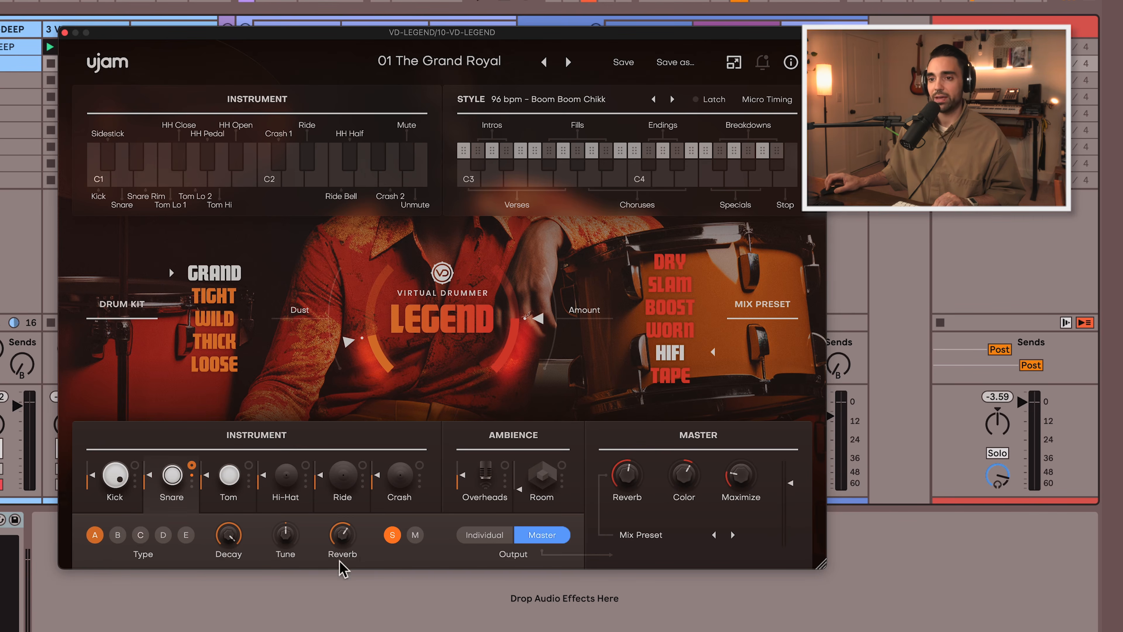
Go through the Tom, Hi-Hat, Ride and Crash channels in LEGEND to review their type and tone controls.
click(228, 487)
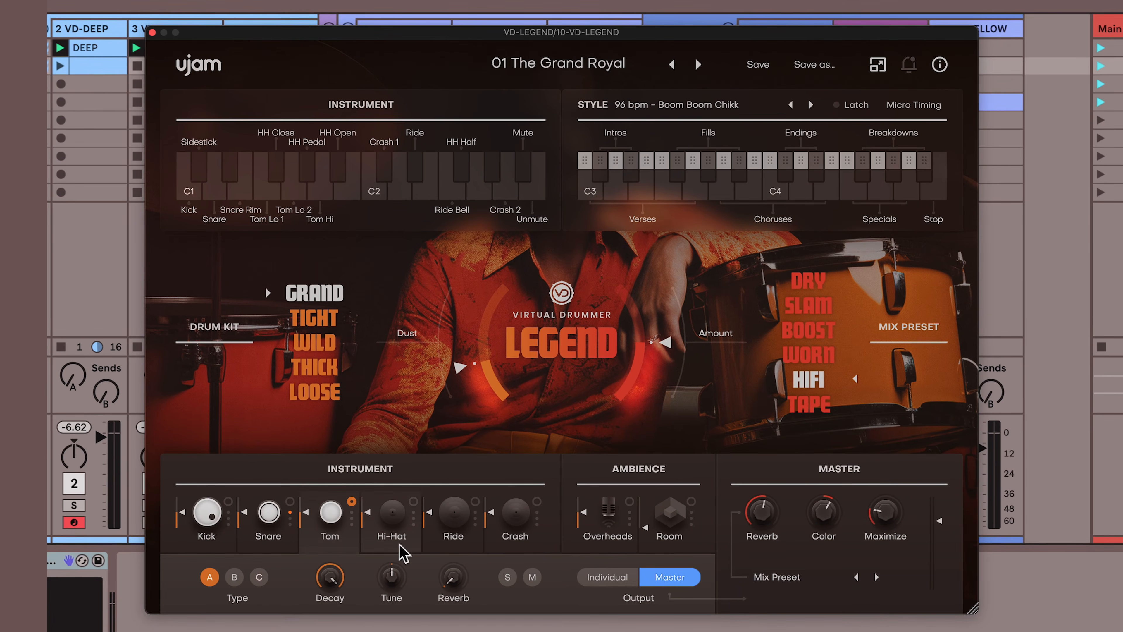
click(401, 548)
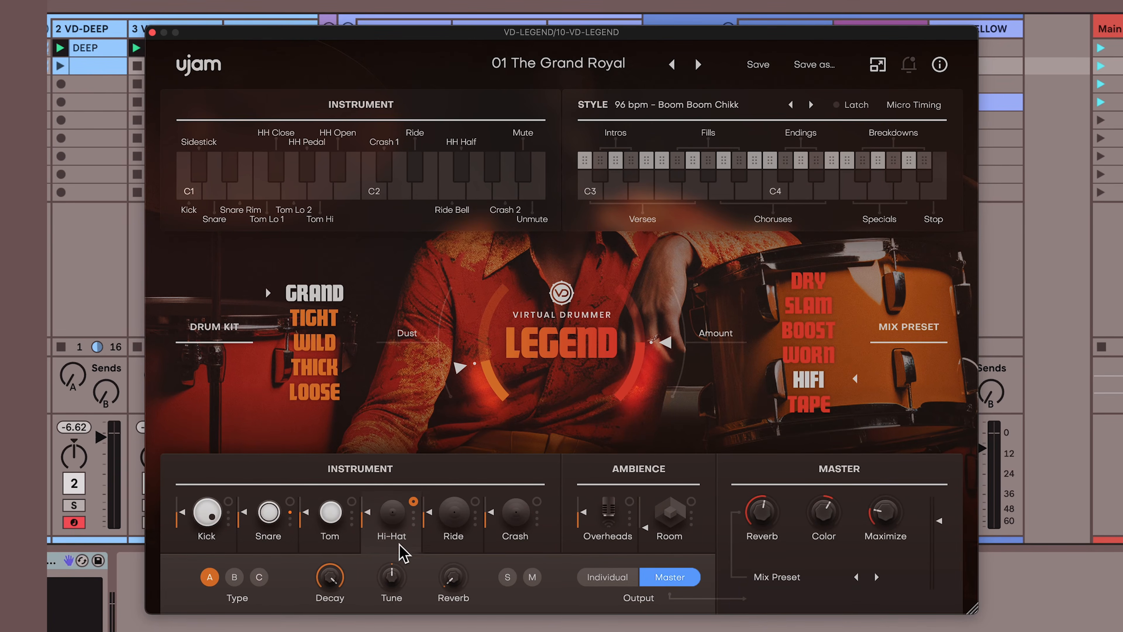
click(461, 550)
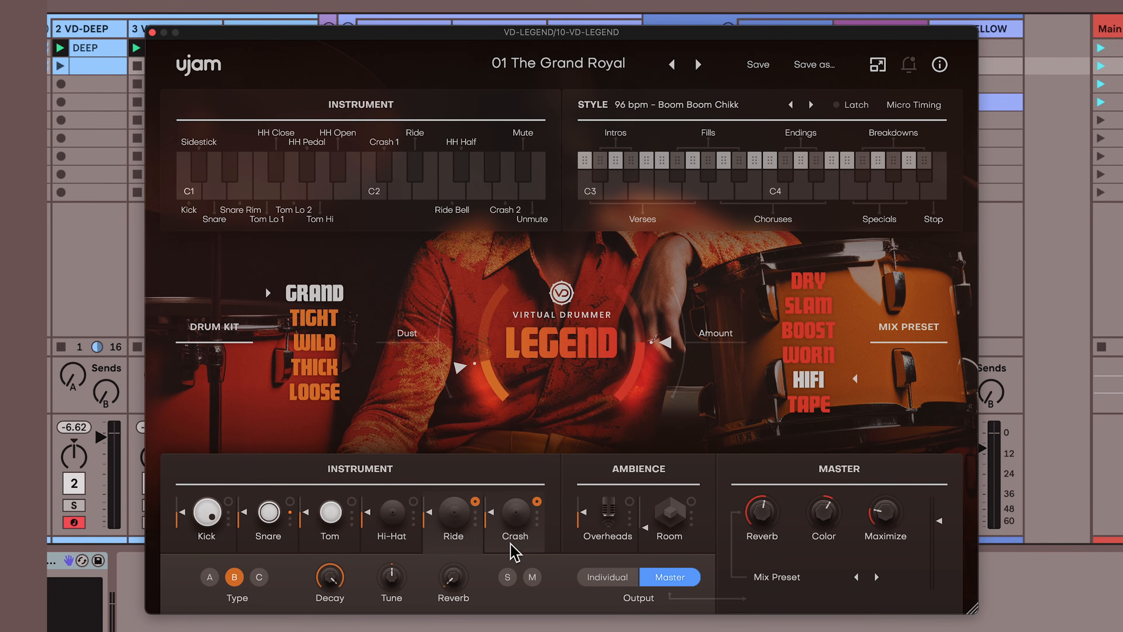
click(515, 552)
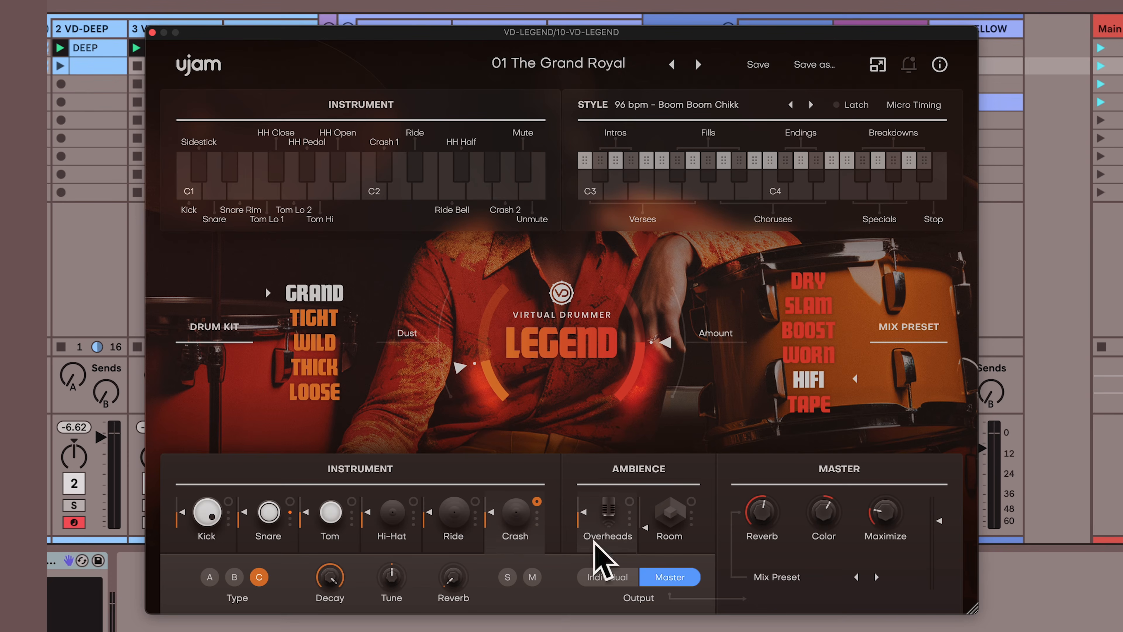
Solo the Overheads channel in LEGEND and turn off the Snare's solo.
click(604, 550)
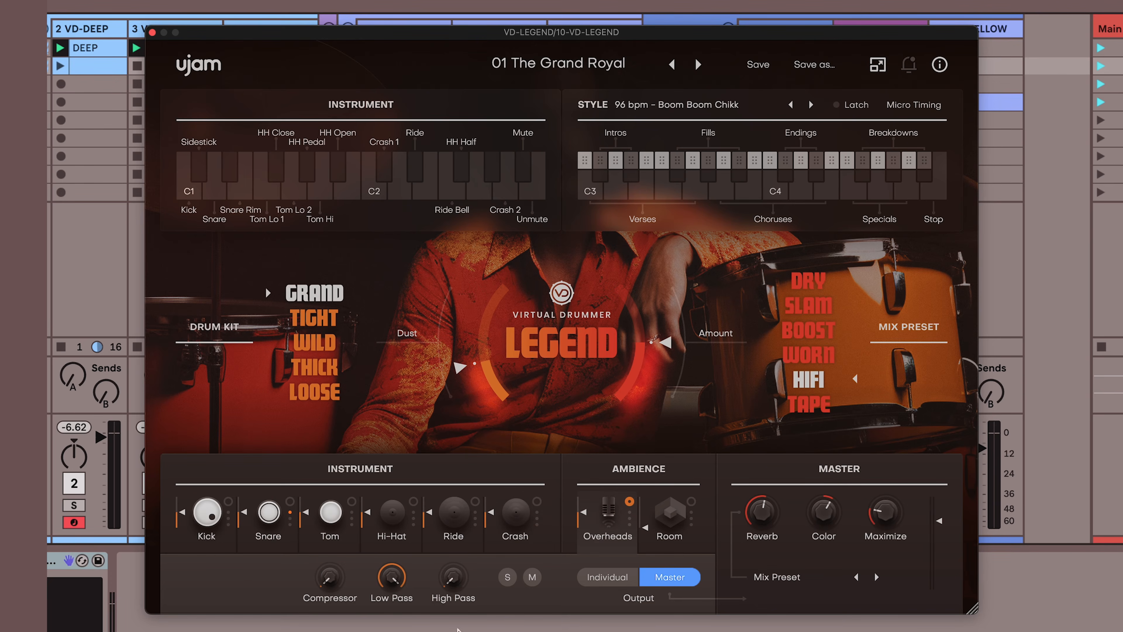
click(271, 537)
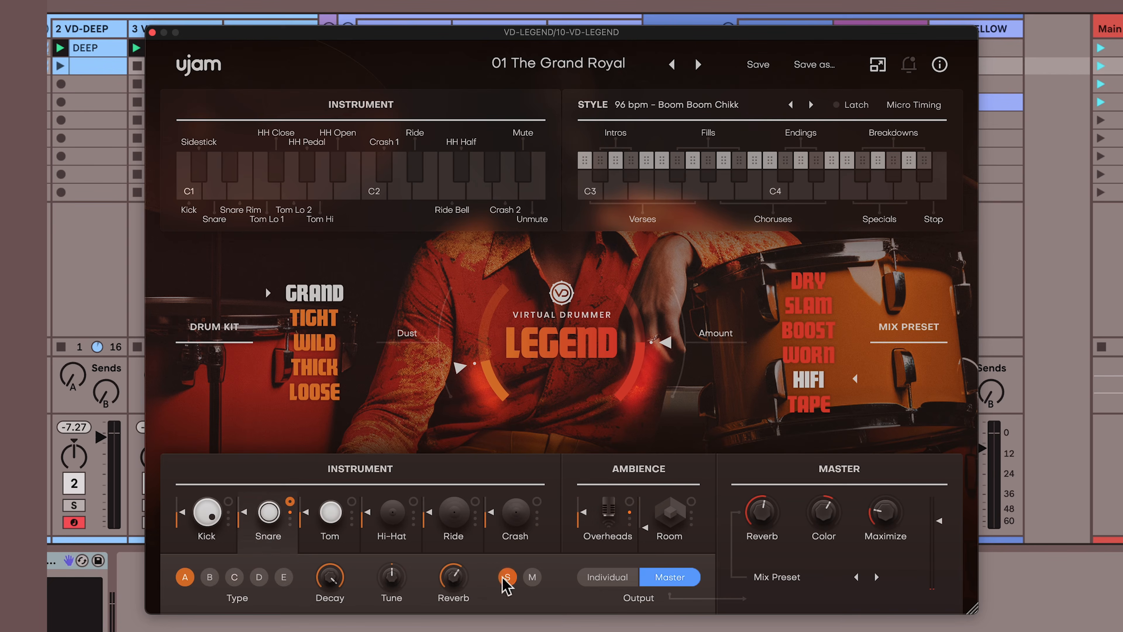
click(604, 549)
Sweep the Overheads' Low Pass and High Pass filters to hear their effect, returning both to their original settings.
drag(393, 581, 389, 631)
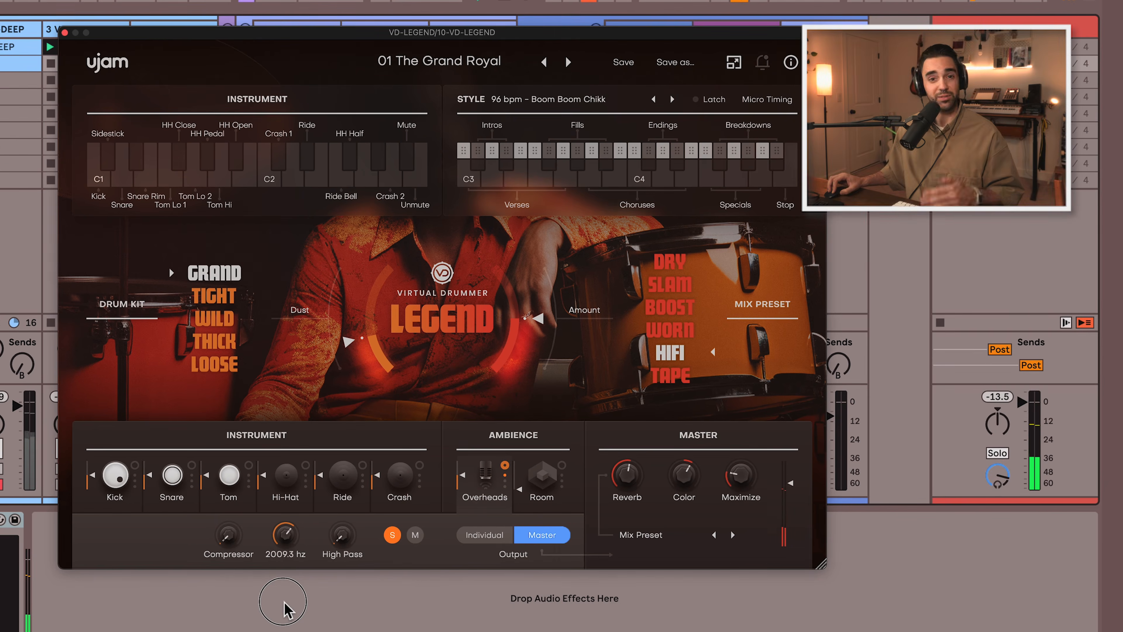
drag(283, 609, 284, 521)
drag(364, 552, 346, 462)
drag(342, 535, 340, 612)
mouse_move(226, 536)
mouse_down()
mouse_move(217, 458)
mouse_move(219, 539)
mouse_up()
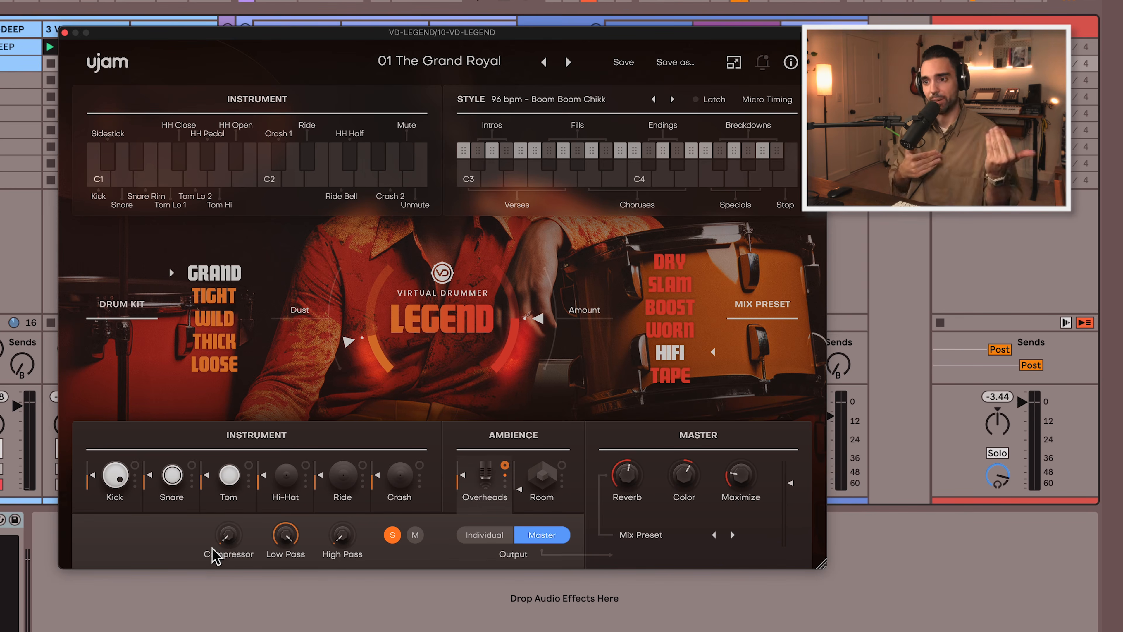
Review the Room, Kick, Snare, Tom and Hi-Hat channels and their output routing in LEGEND.
click(548, 499)
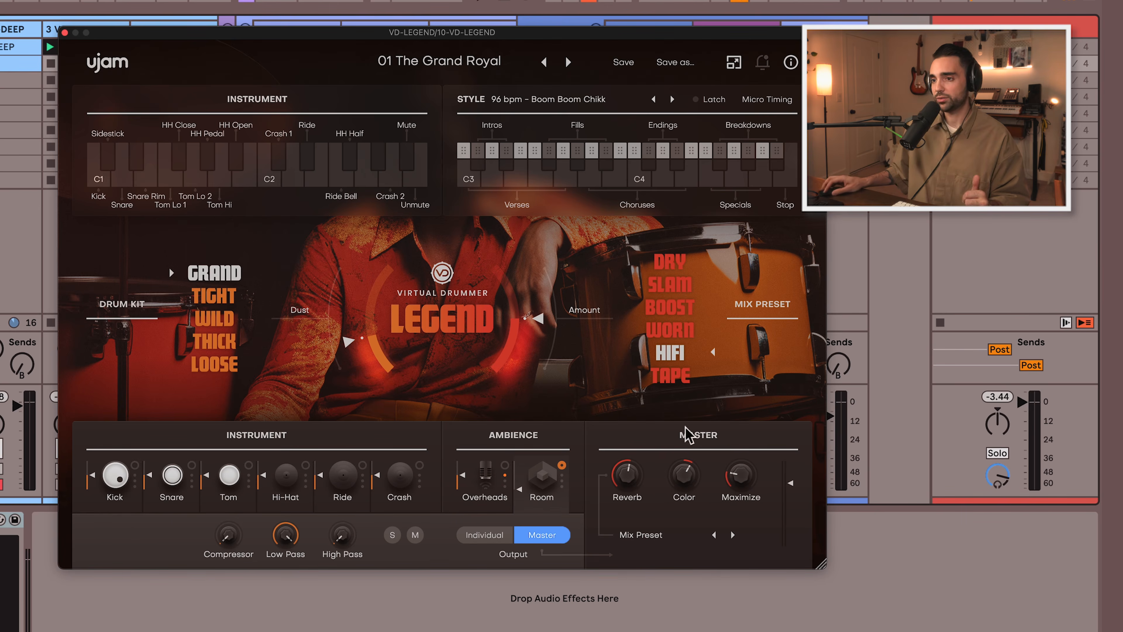
click(114, 499)
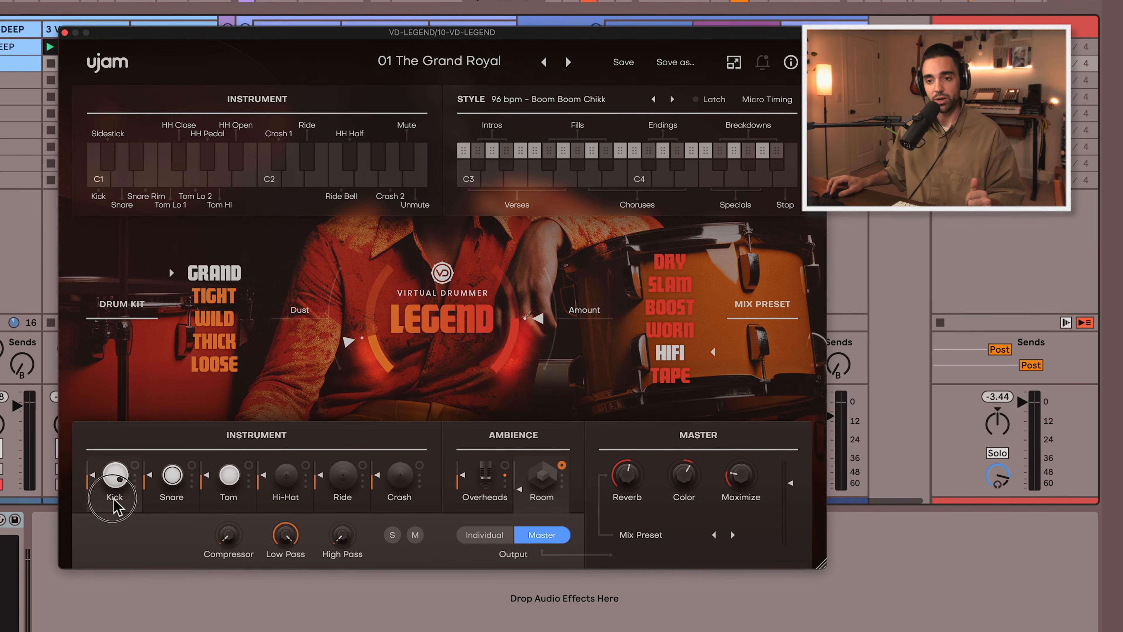
click(162, 505)
click(223, 500)
click(283, 507)
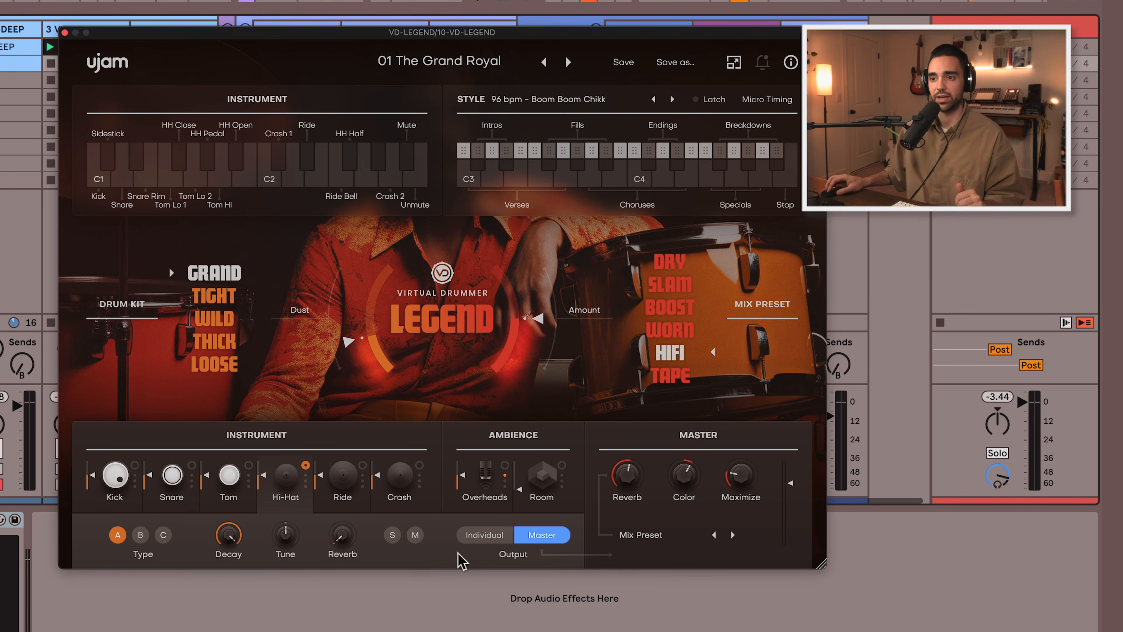
Route the Hi-Hat and Ride channels to Individual outputs and switch both back to the Master output.
click(488, 537)
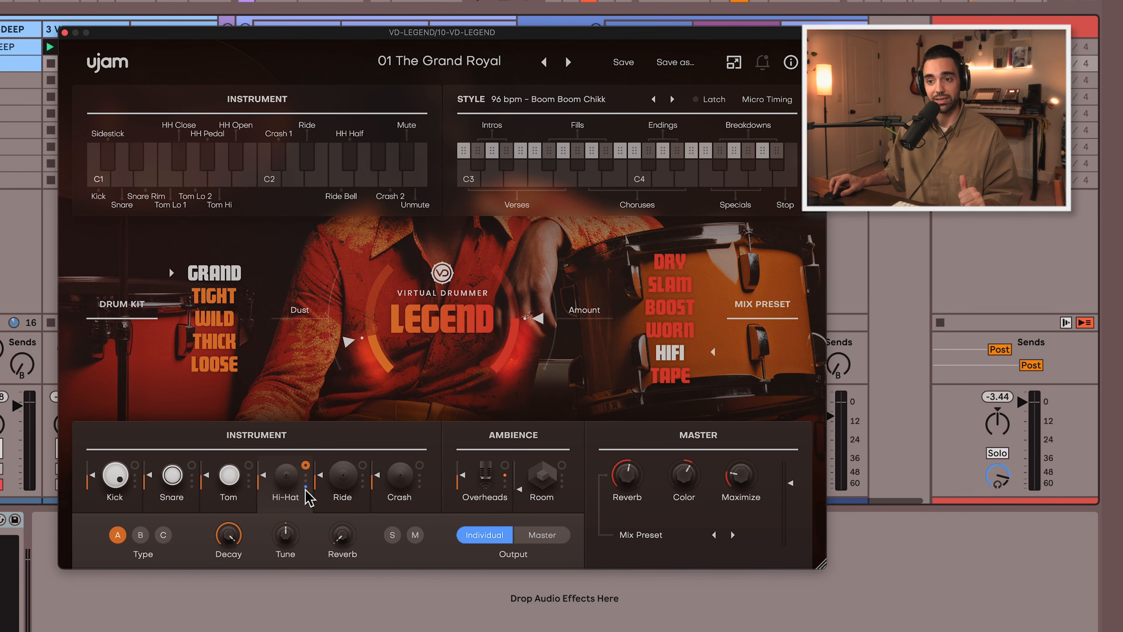
click(344, 513)
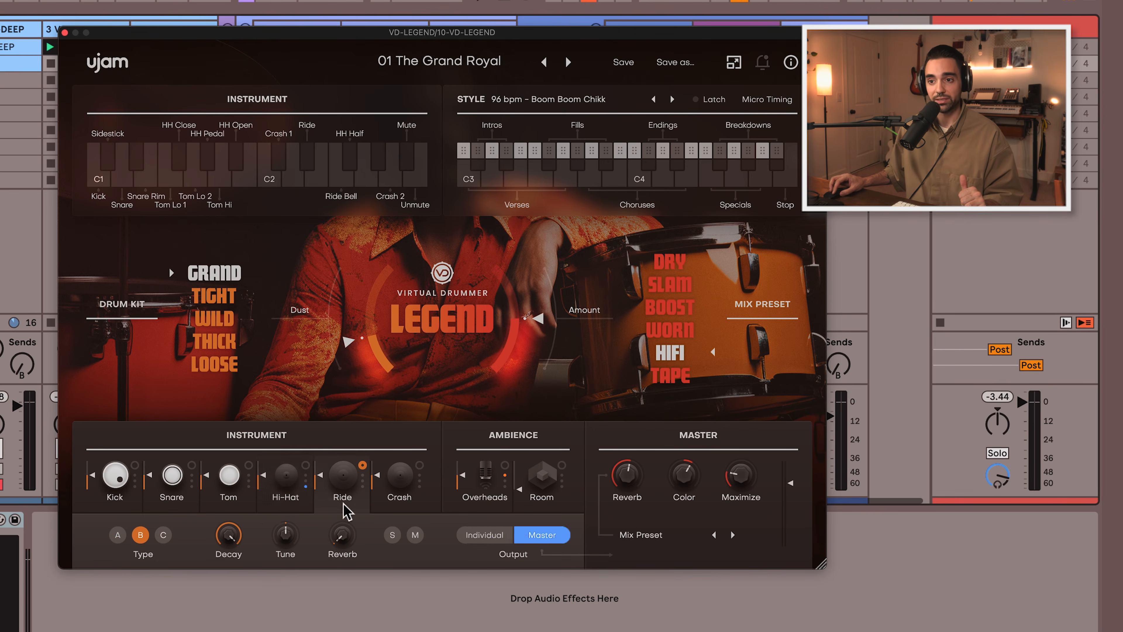
click(485, 535)
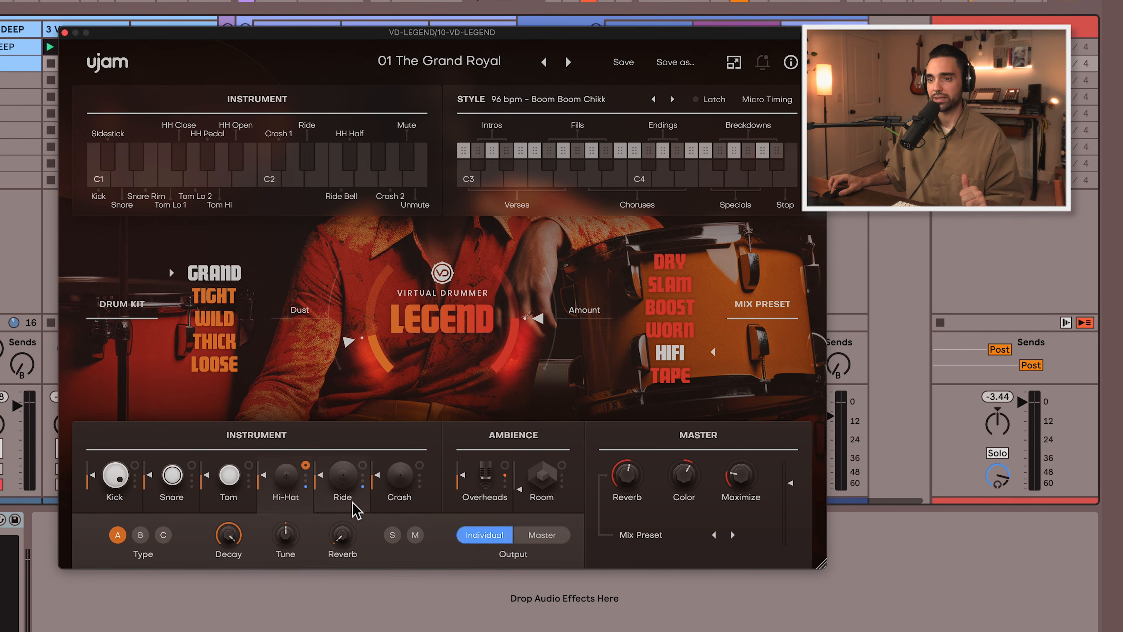
click(541, 535)
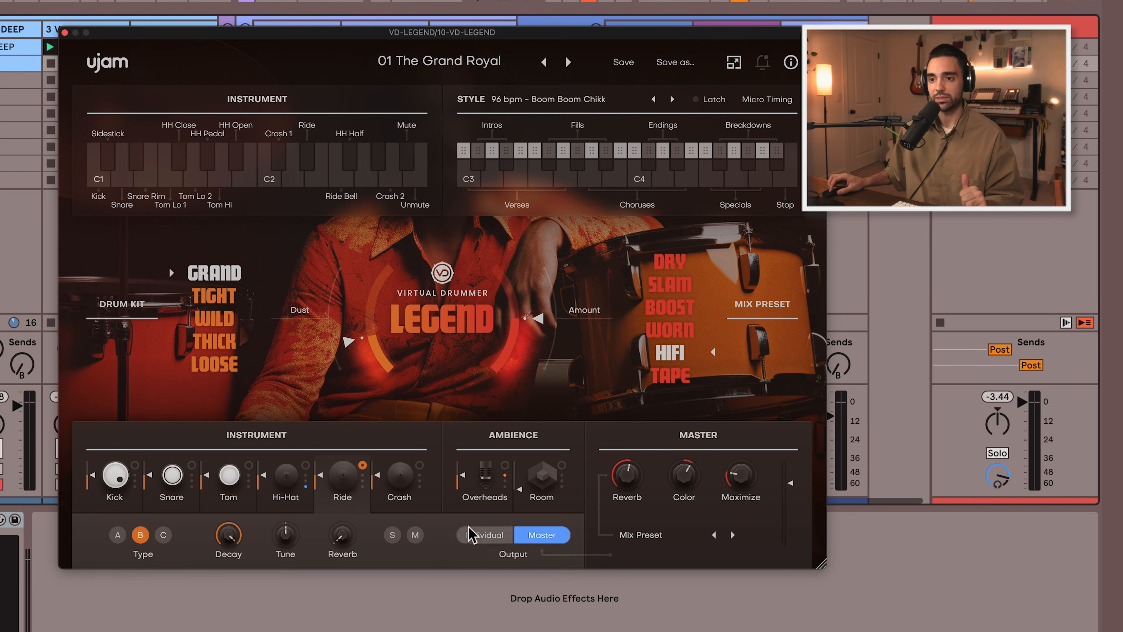
click(292, 496)
click(543, 535)
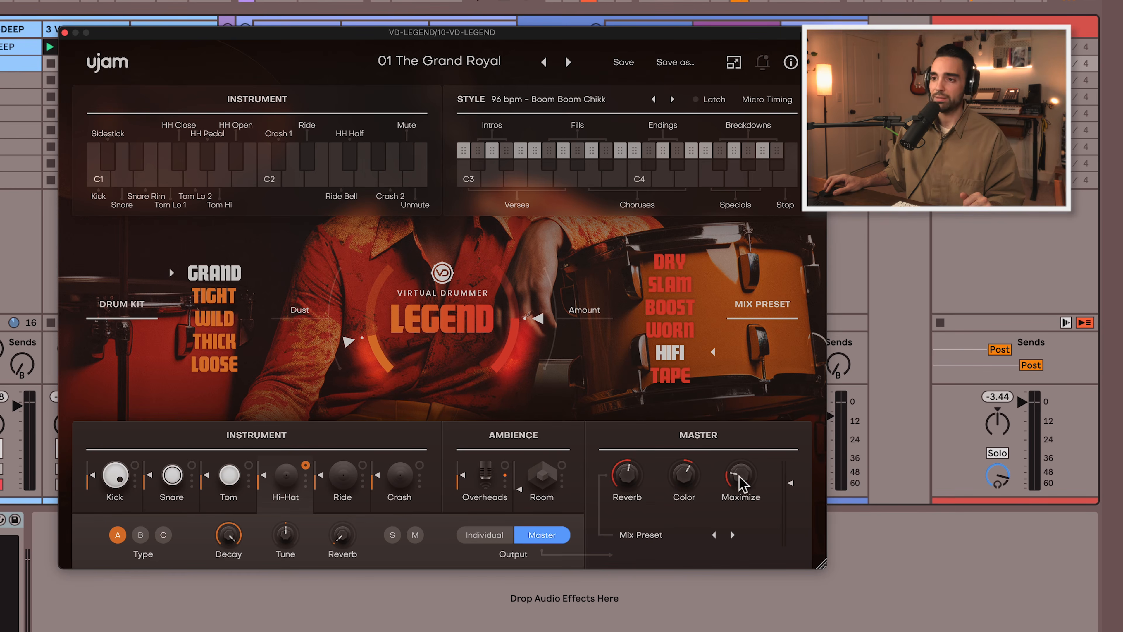
Select LEGEND's Overheads channel, sweep the master Color down to 14 % and back up, and raise Maximize.
click(485, 478)
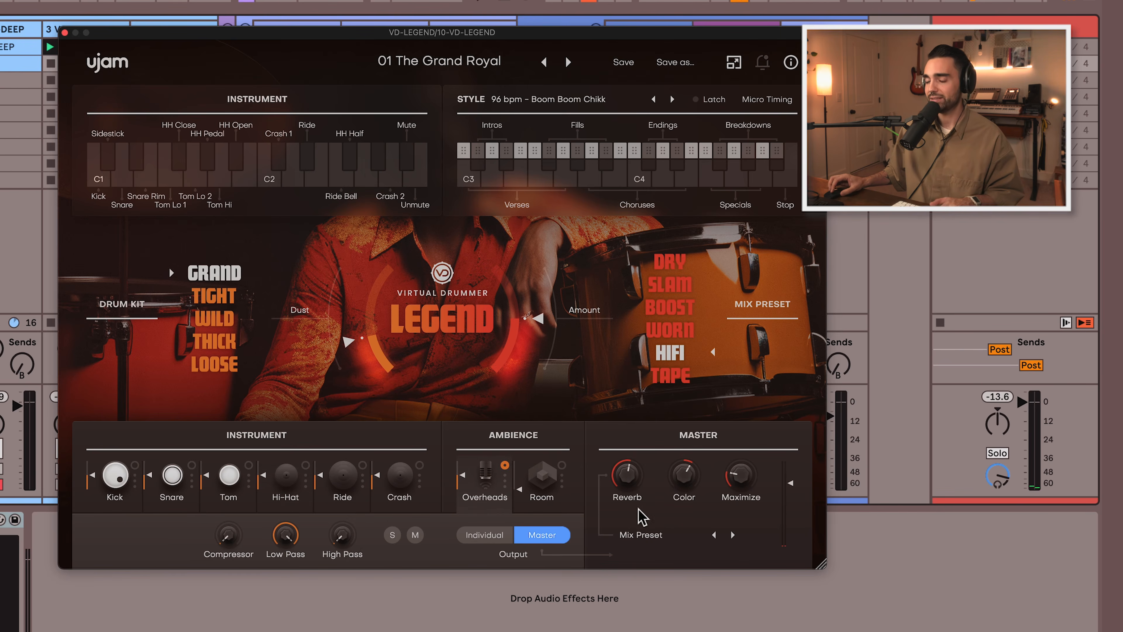
drag(630, 485, 682, 574)
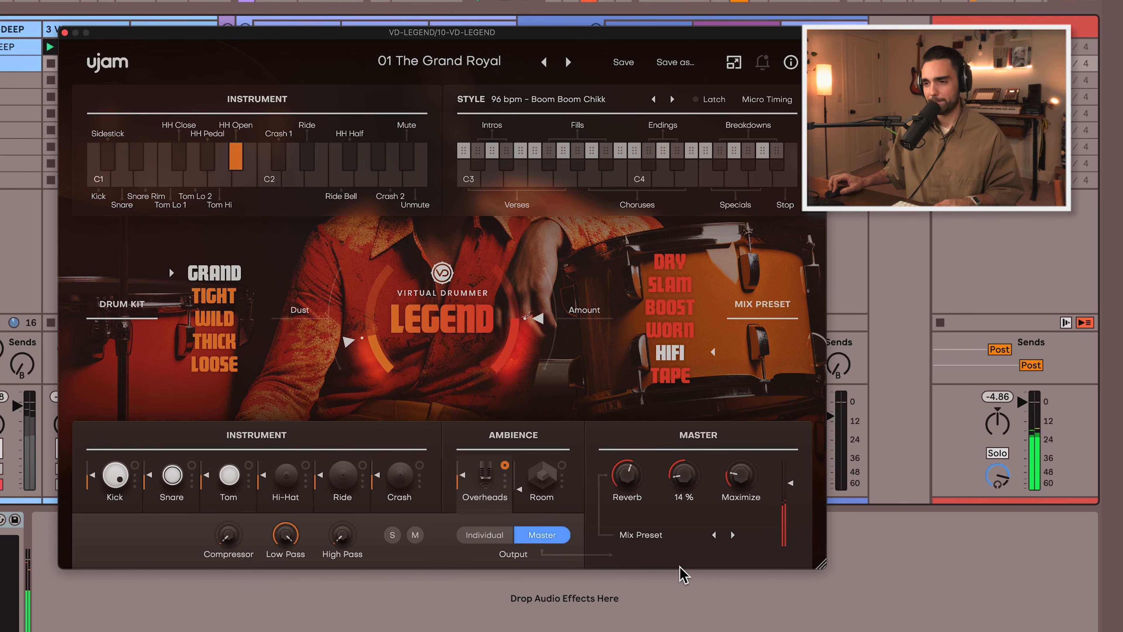
drag(682, 573, 670, 529)
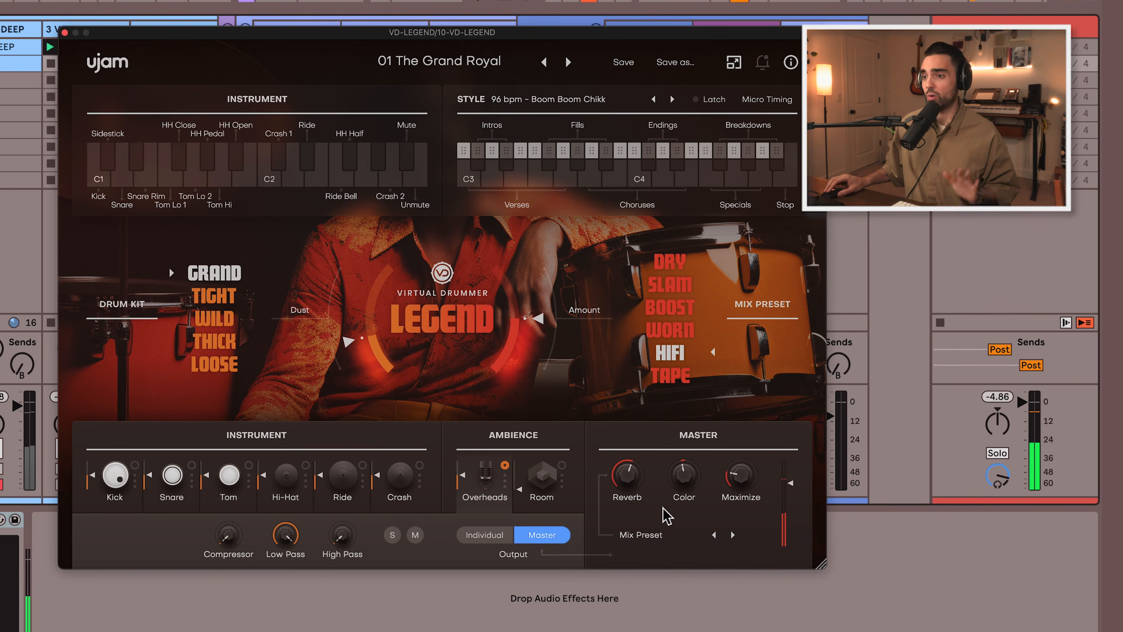
drag(743, 491, 686, 464)
Switch LEGEND's master reverb effect from Mix Preset to Don's Delay, ending on Steve's Spring.
click(643, 535)
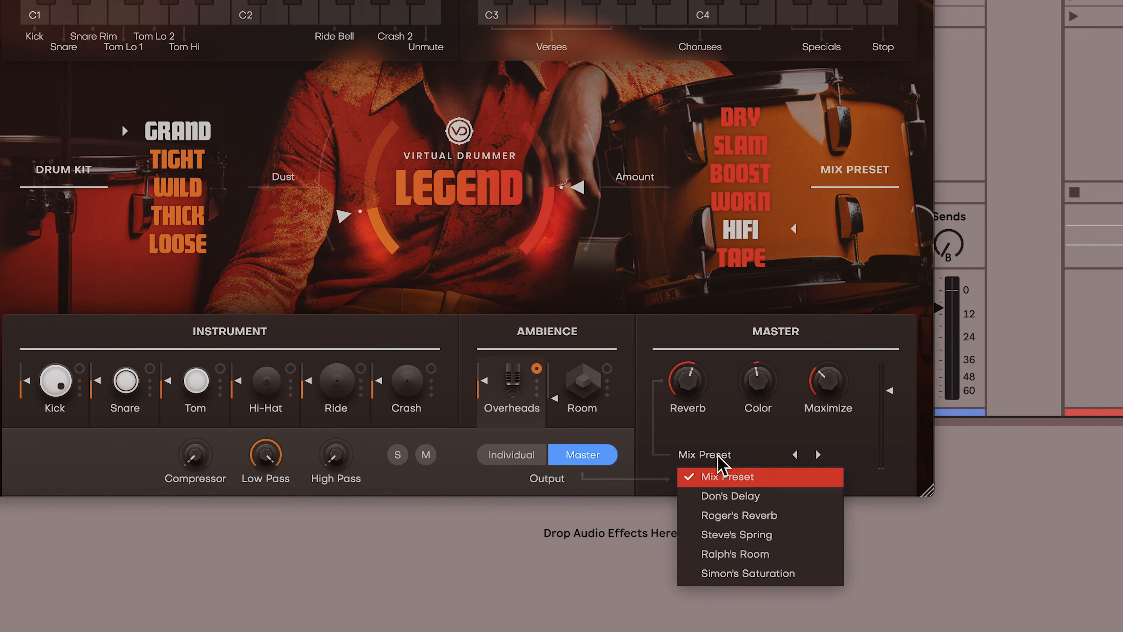
click(745, 498)
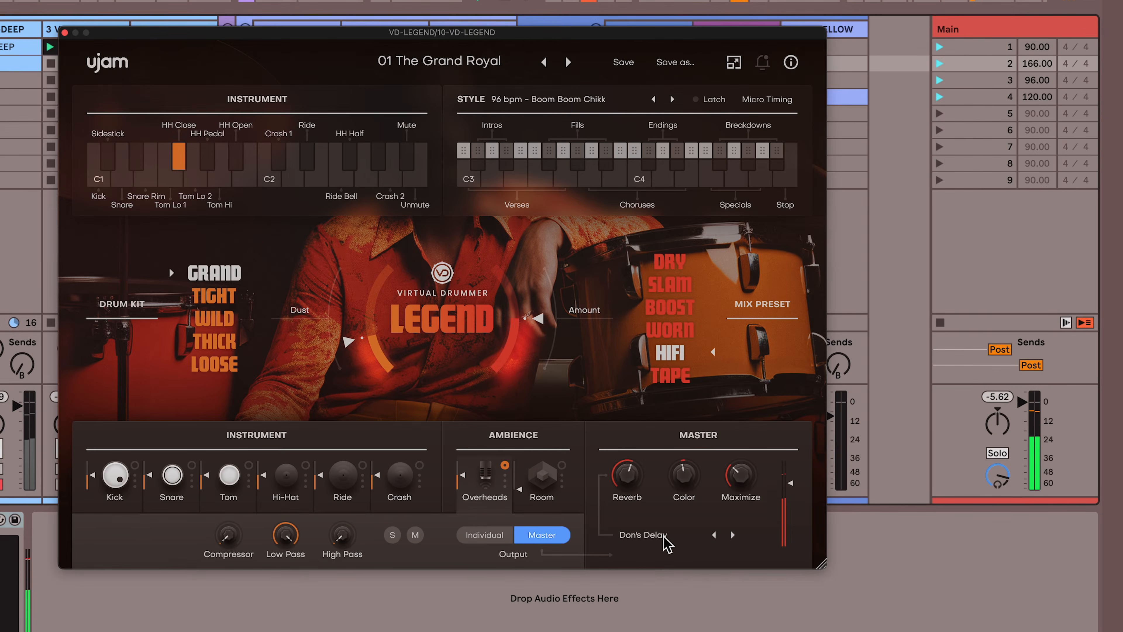
click(667, 541)
click(663, 535)
click(663, 536)
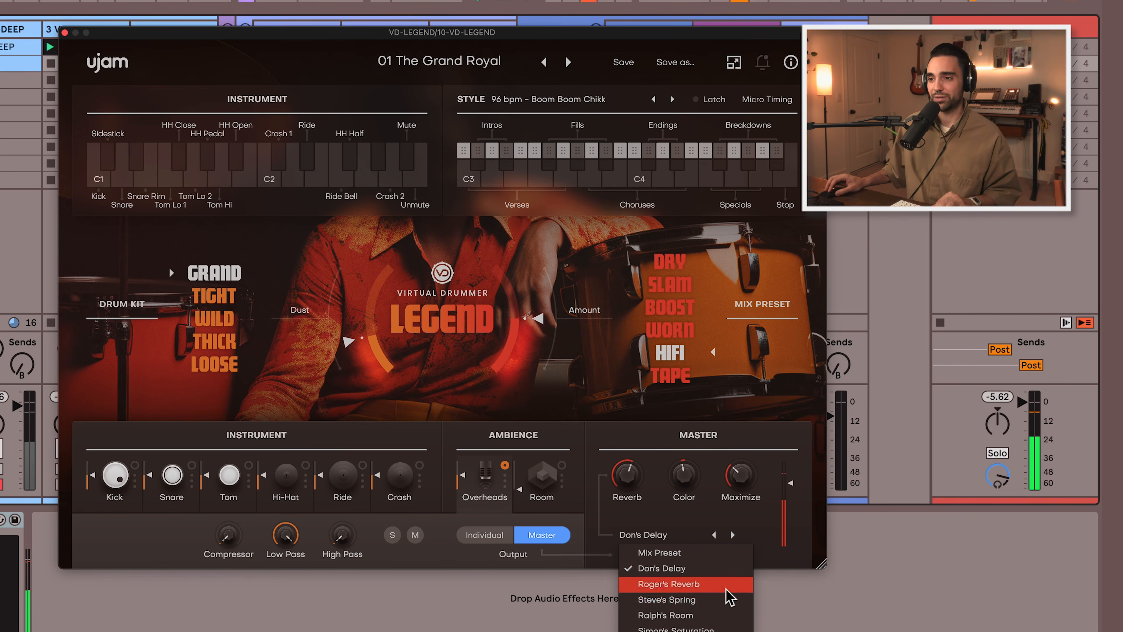
click(695, 601)
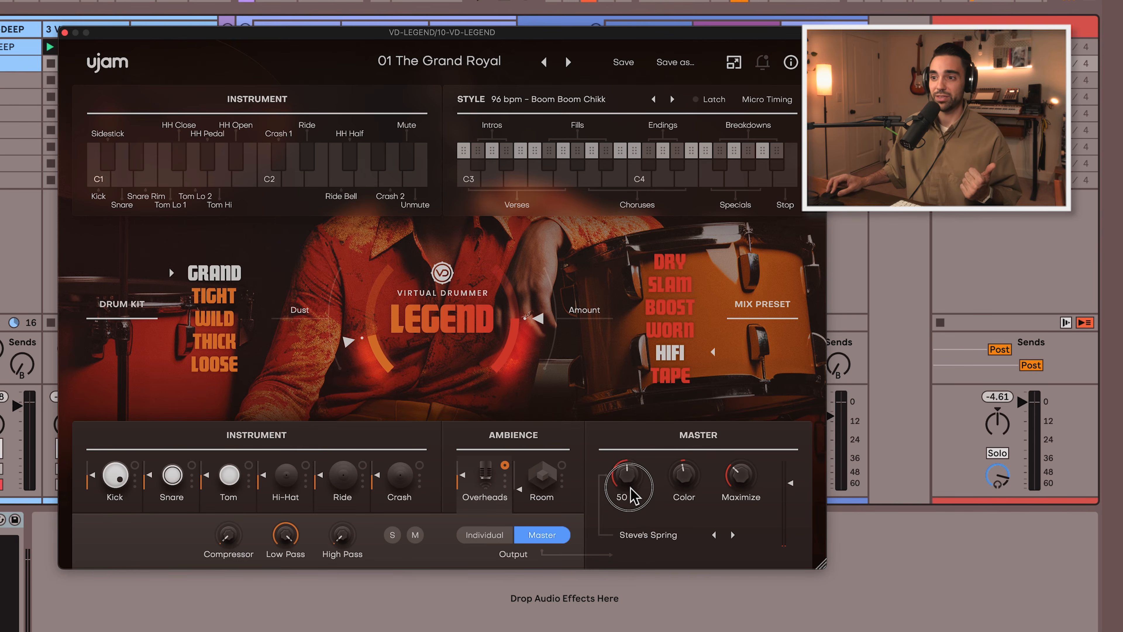
click(650, 535)
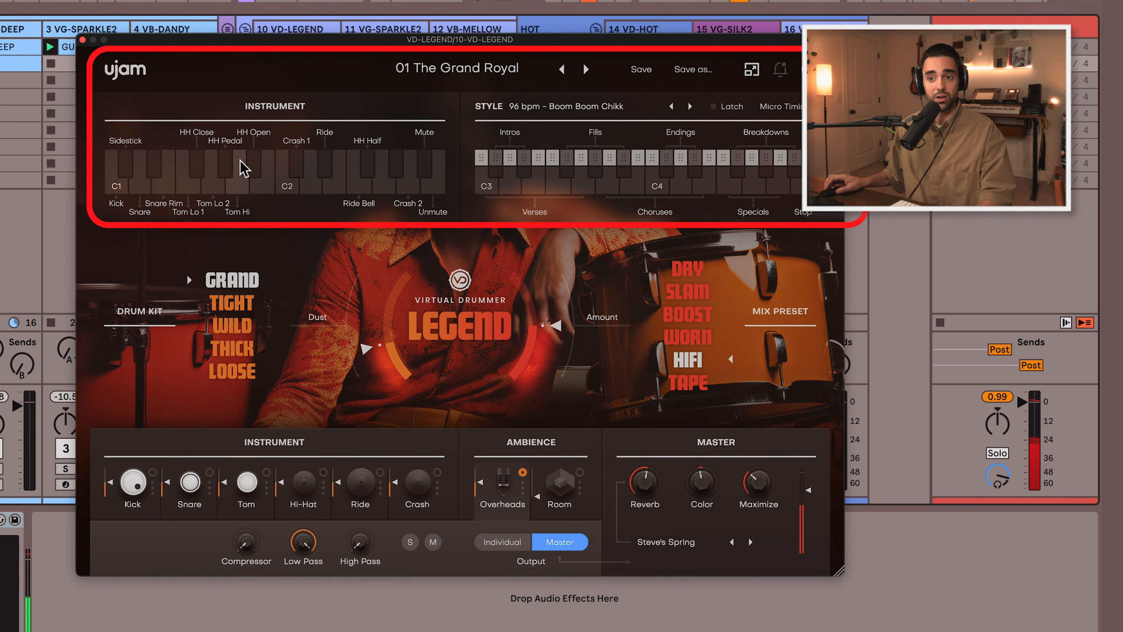
click(245, 169)
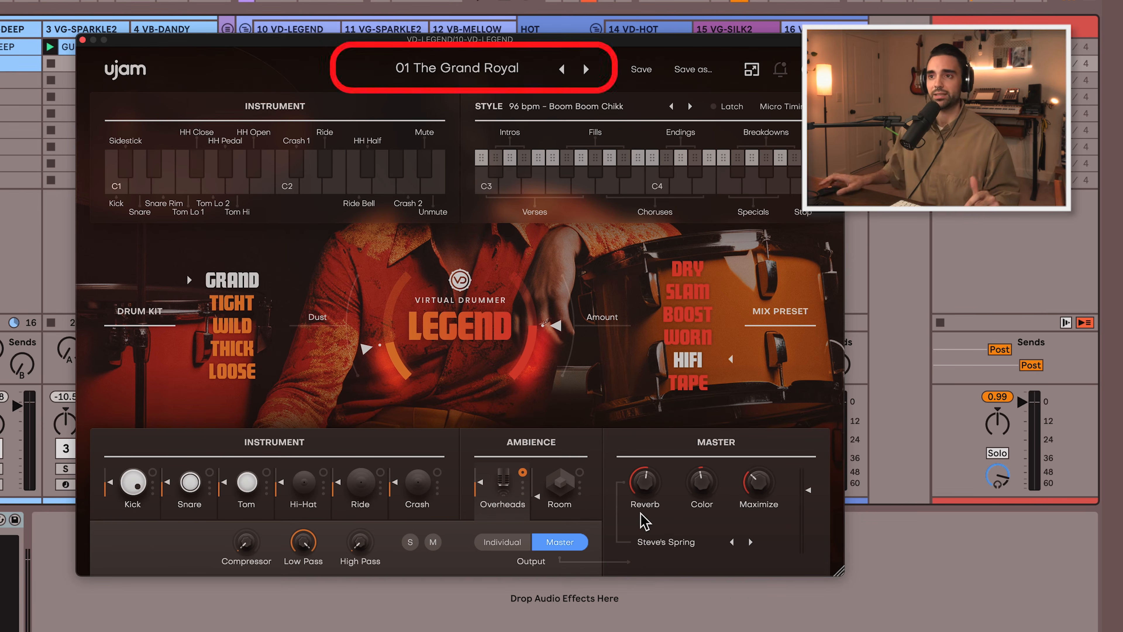
Step through LEGEND's presets from 02 Dead Head Experience to 06 Nineties Realism.
click(587, 69)
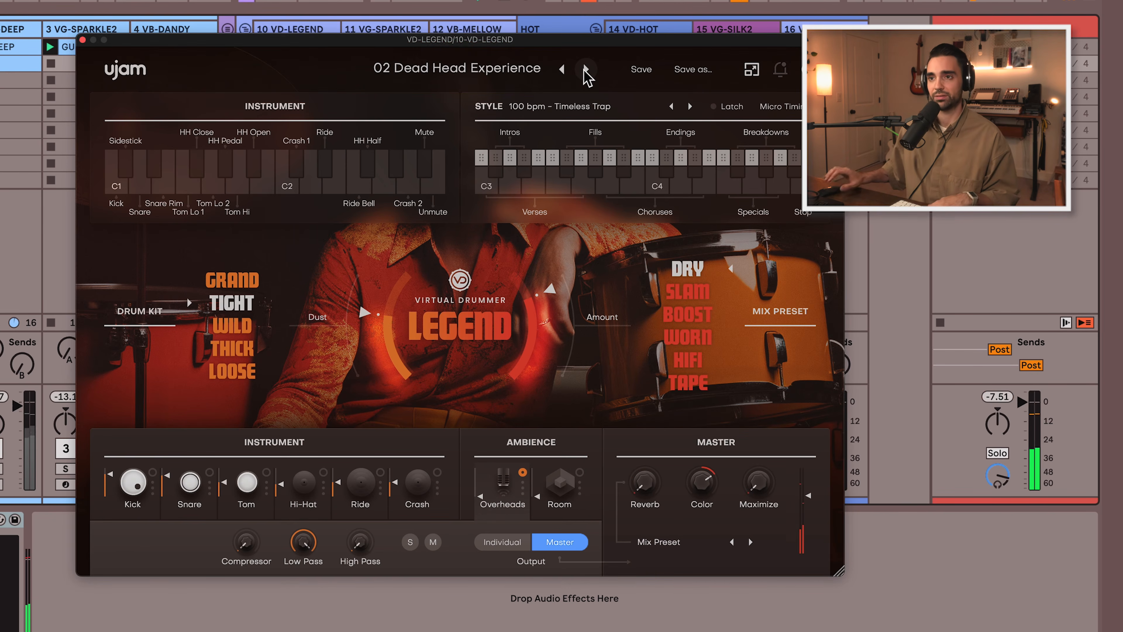
click(586, 69)
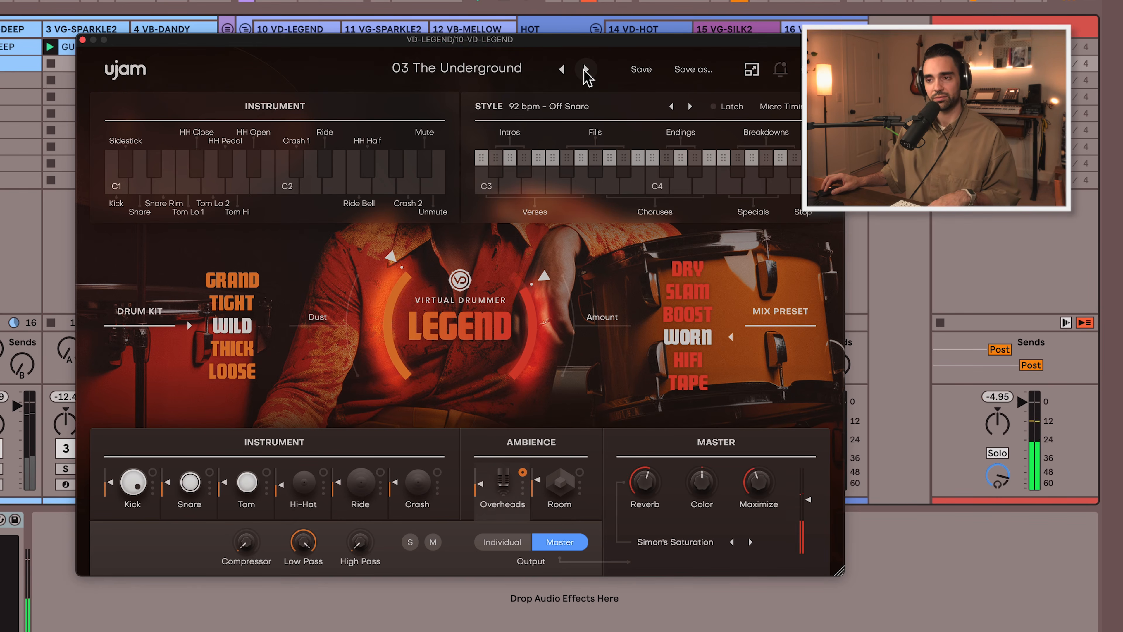
click(586, 69)
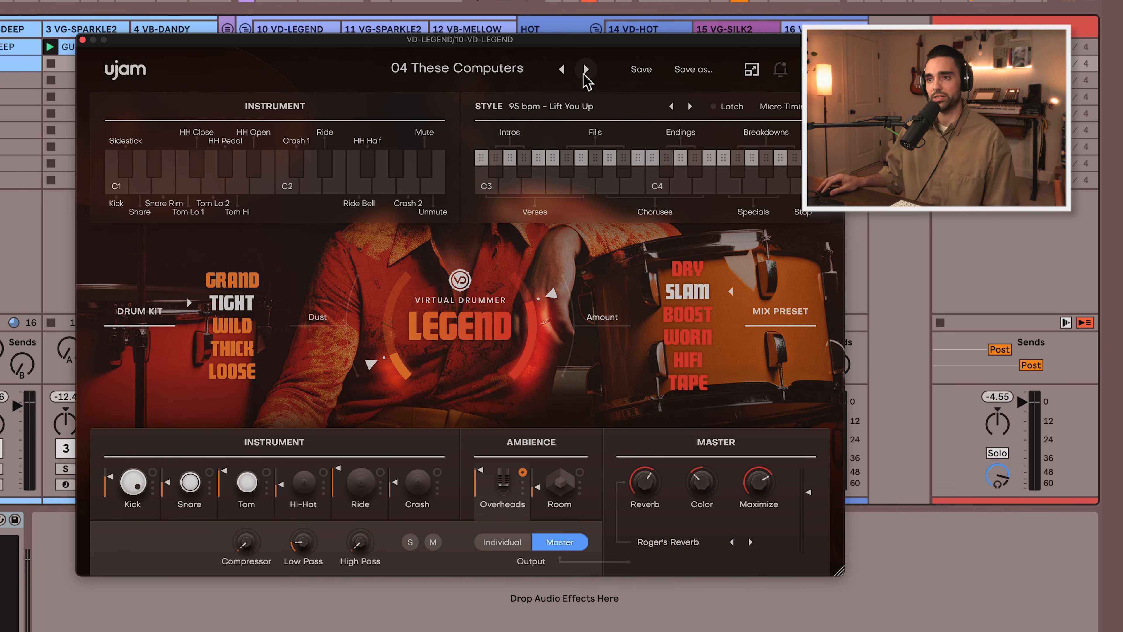
click(586, 69)
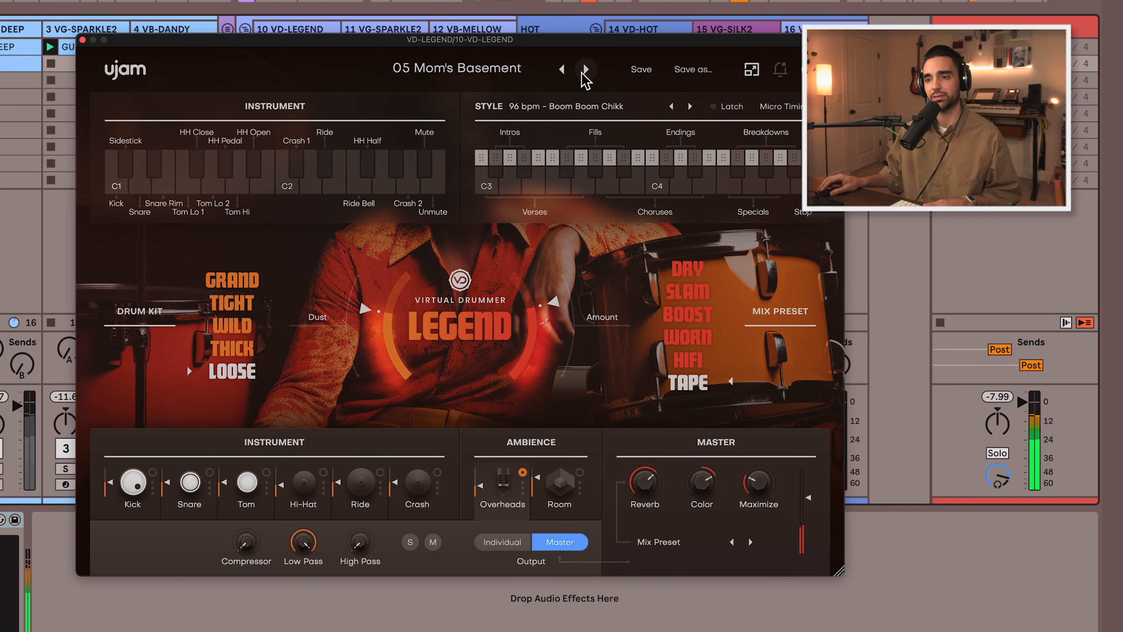
click(585, 71)
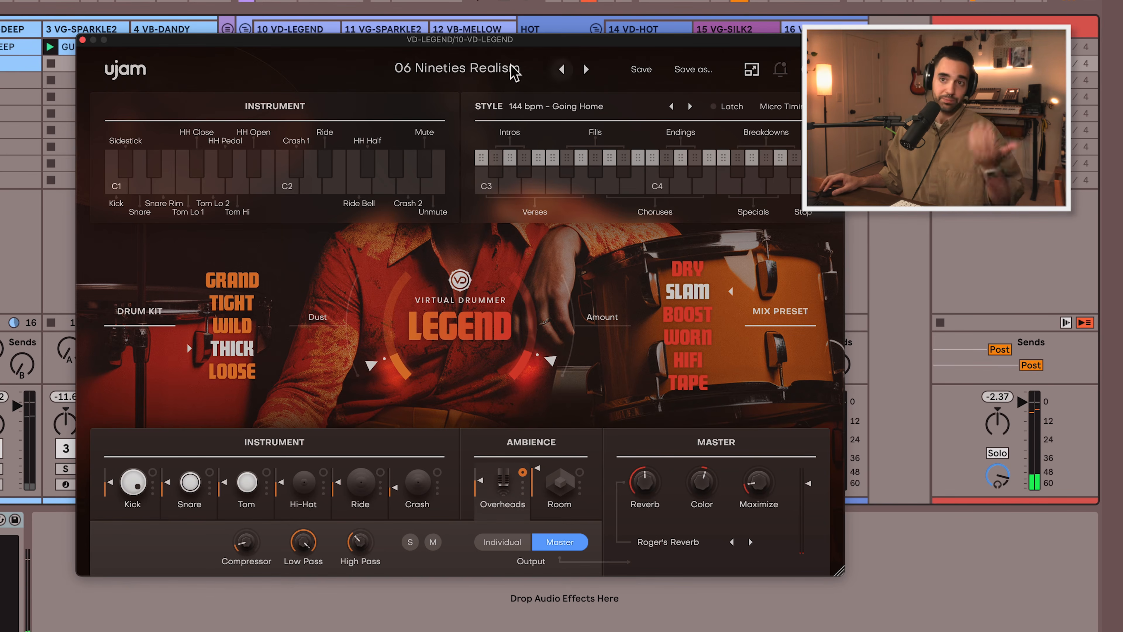
Switch from LEGEND to the VD-BRUTE plugin, folding LEGEND's track group and unfolding BRUTE's.
click(82, 40)
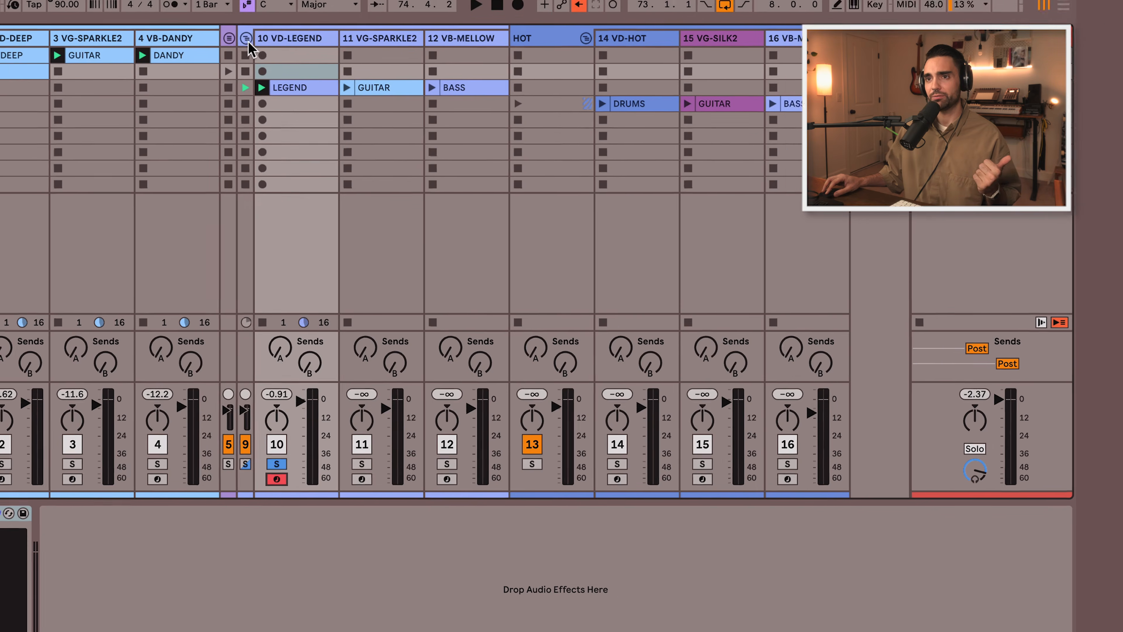
click(244, 30)
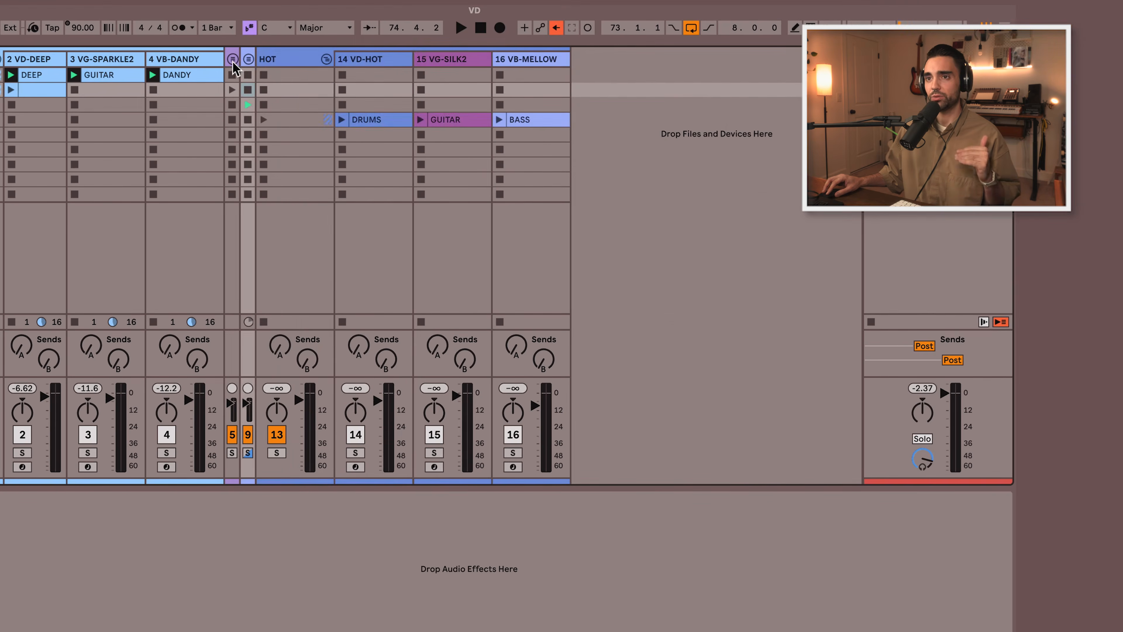
click(232, 60)
click(265, 59)
drag(364, 79, 324, 80)
drag(312, 77, 339, 66)
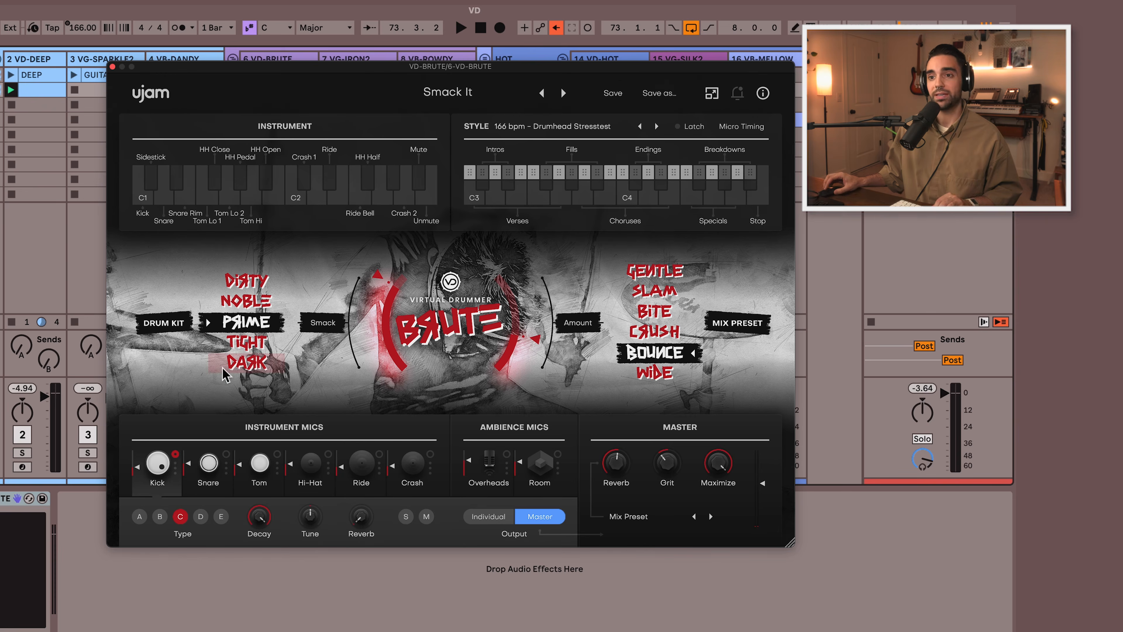
Audition BRUTE's Prime, Dirty and Dark drum kits during playback and settle on the Tight kit.
key(space)
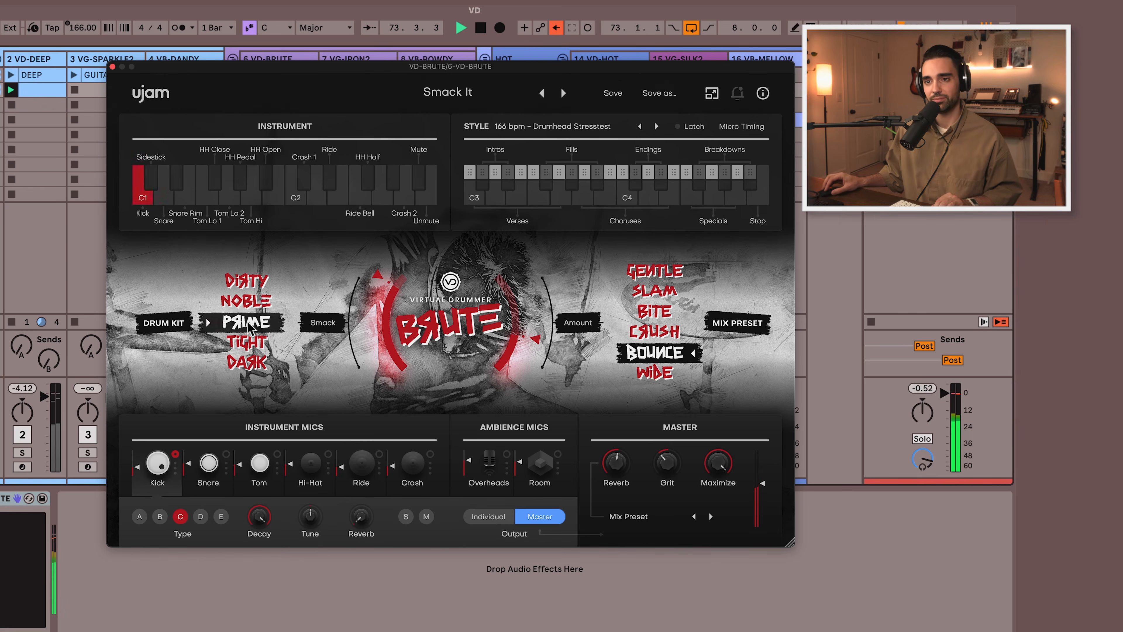
click(245, 283)
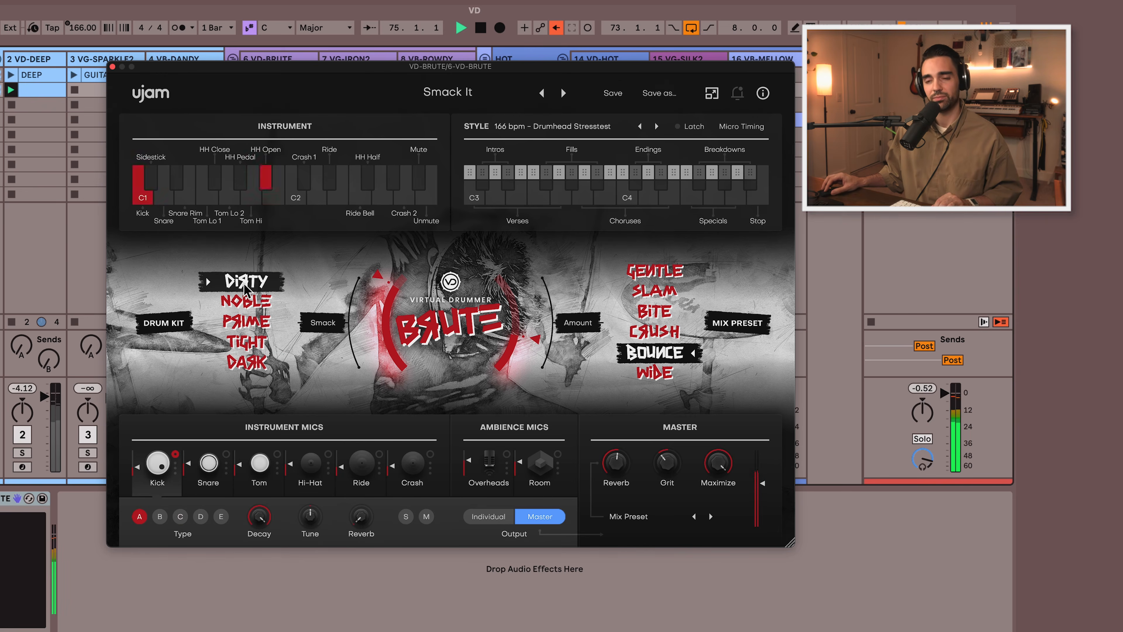
key(space)
click(242, 322)
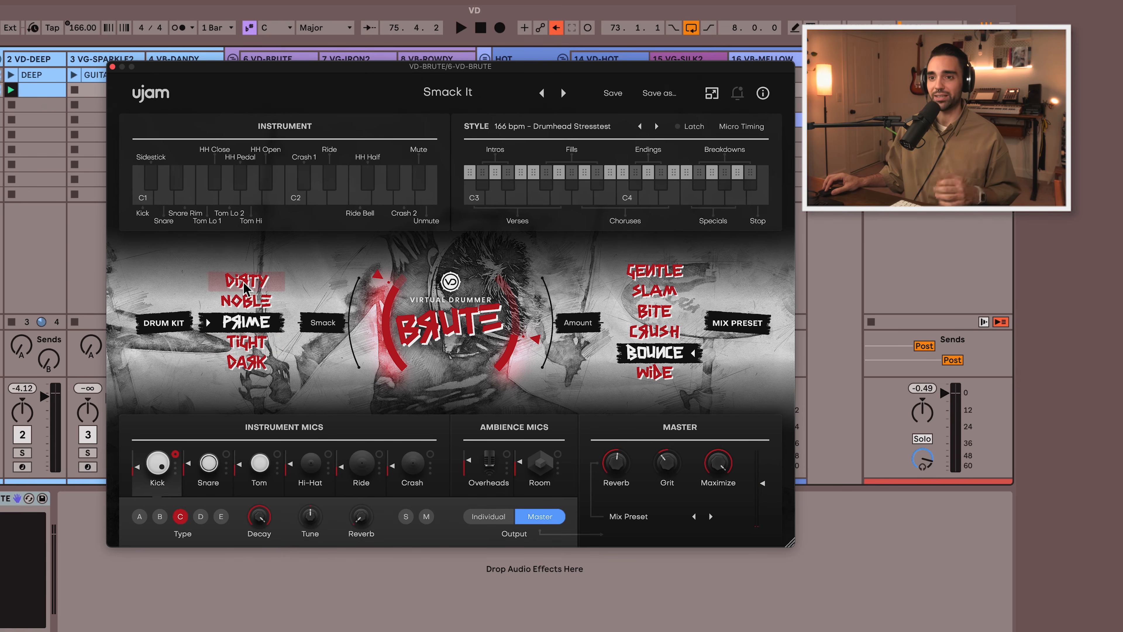
click(248, 364)
key(space)
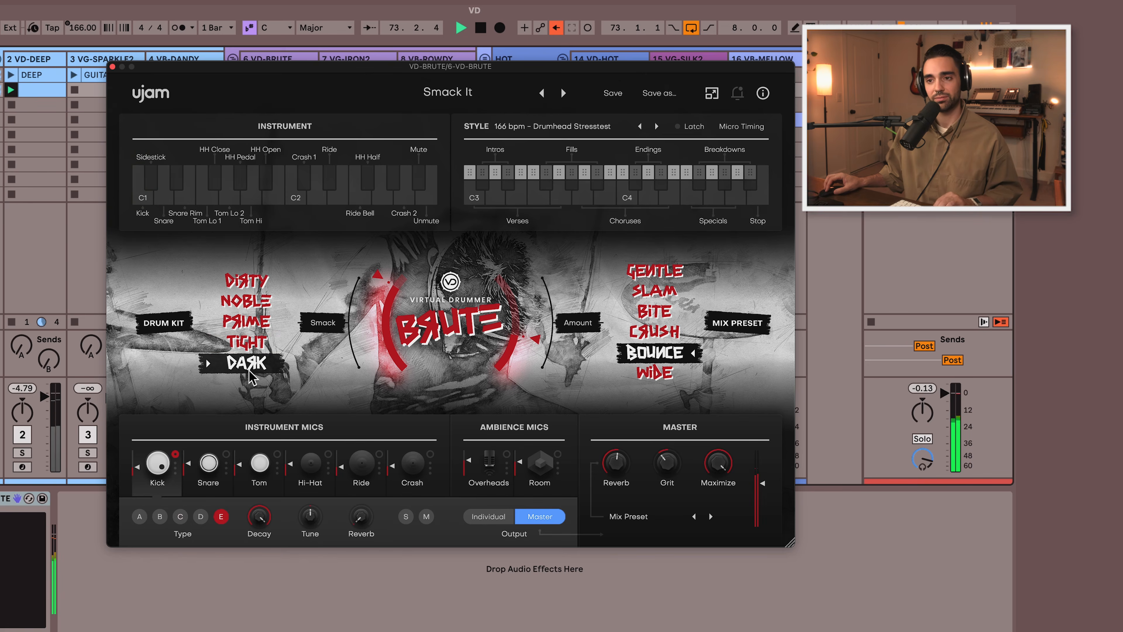
key(space)
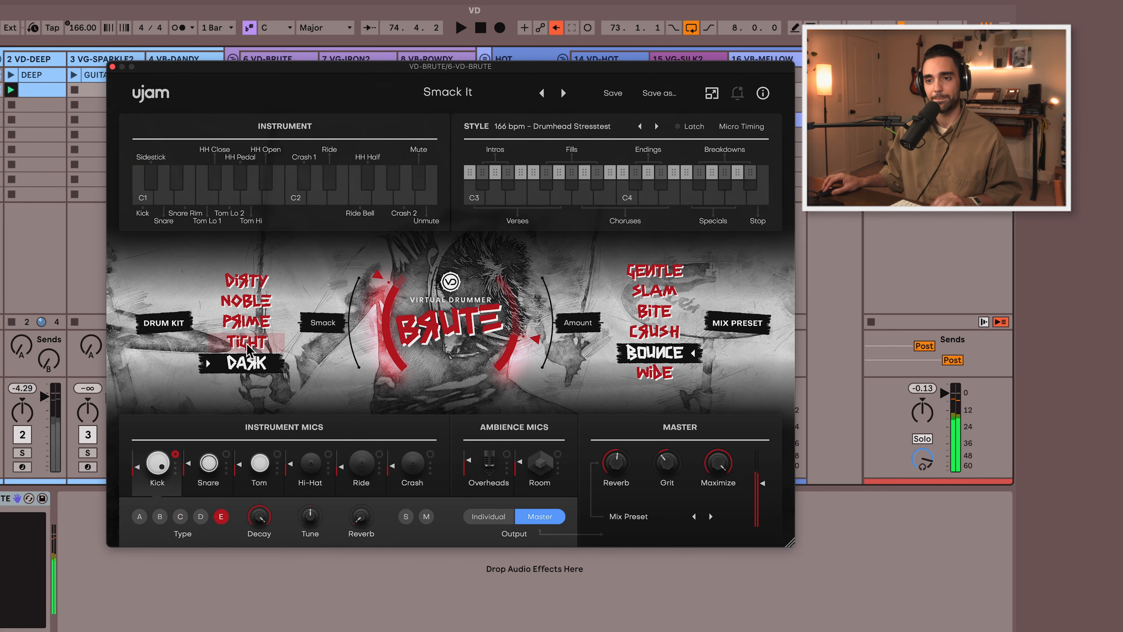
click(247, 345)
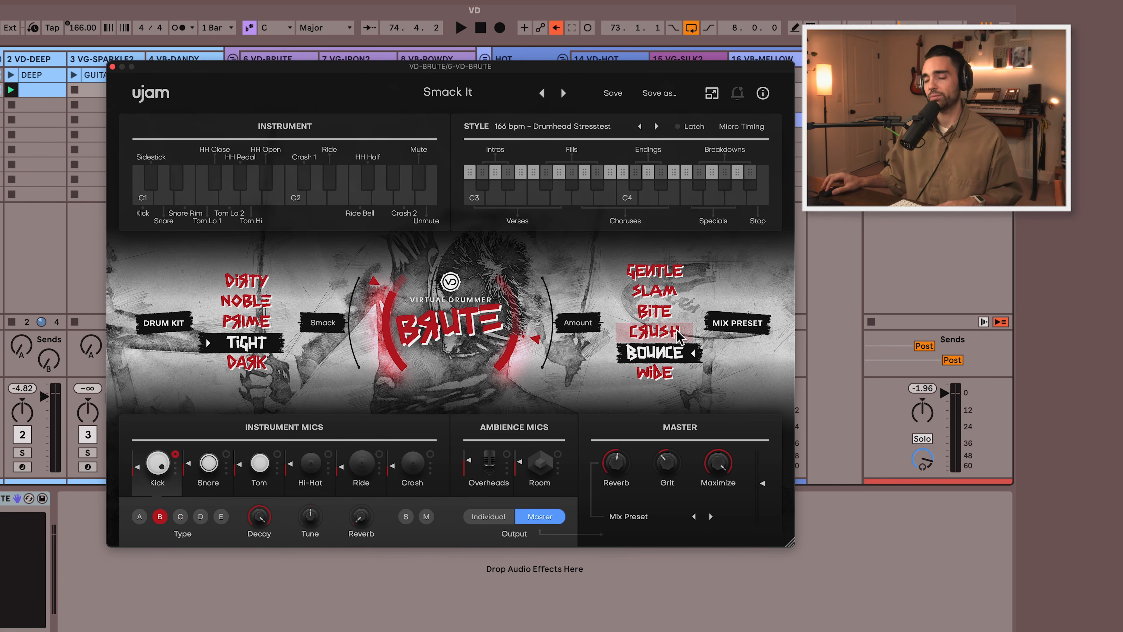
Audition BRUTE's Crush, Gentle, Slam, Wide and Bounce mix presets, ending on Slam.
click(679, 337)
key(space)
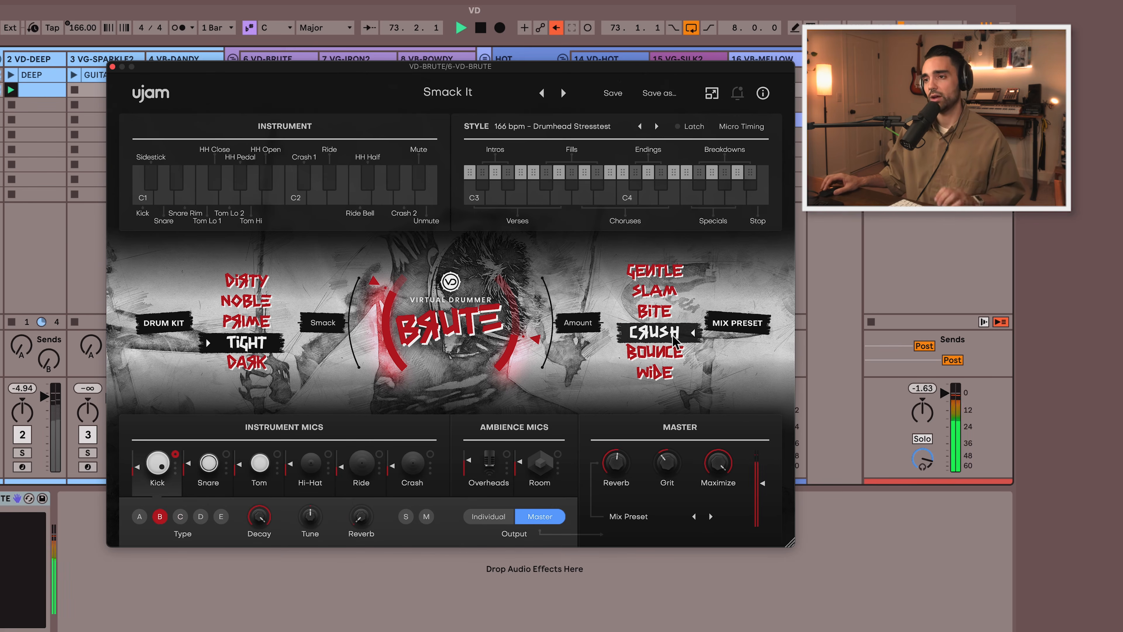
click(672, 275)
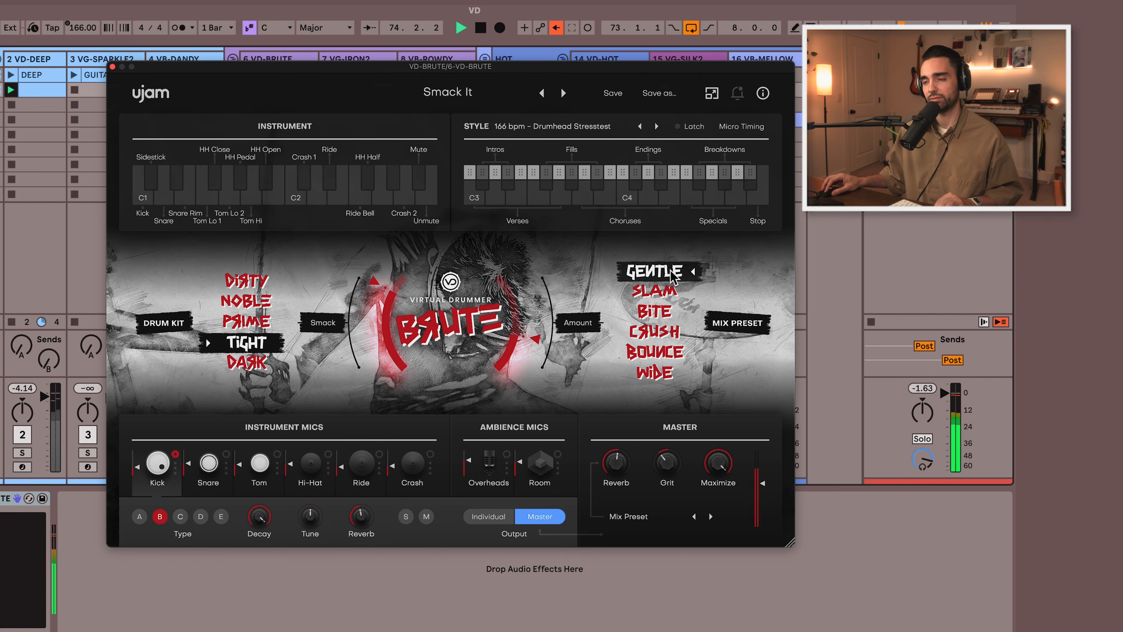
click(663, 295)
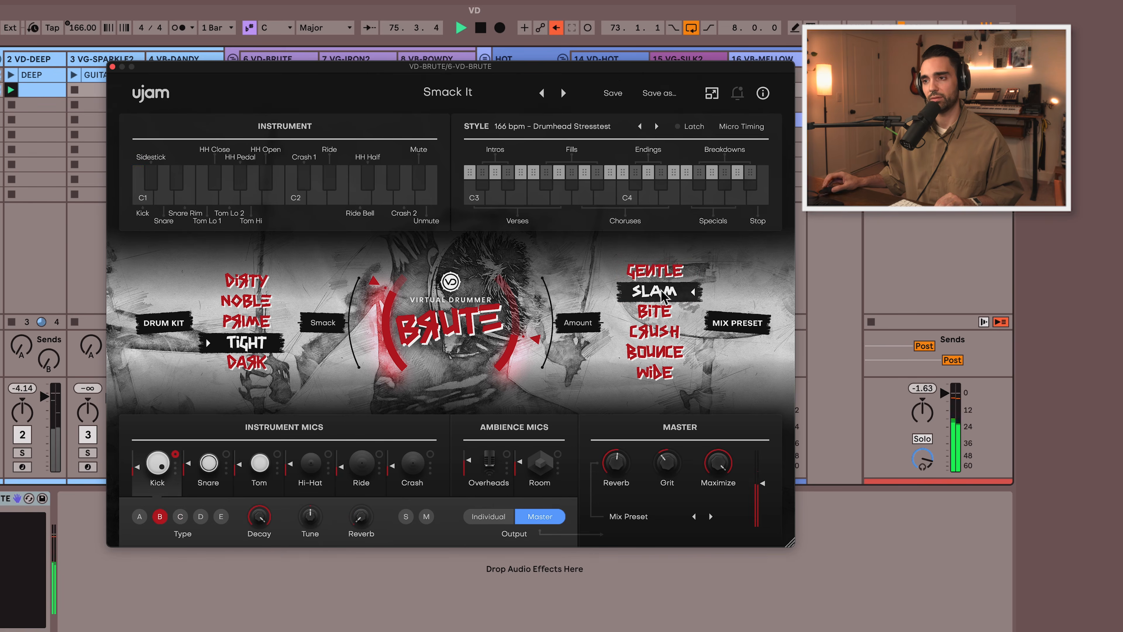
click(663, 376)
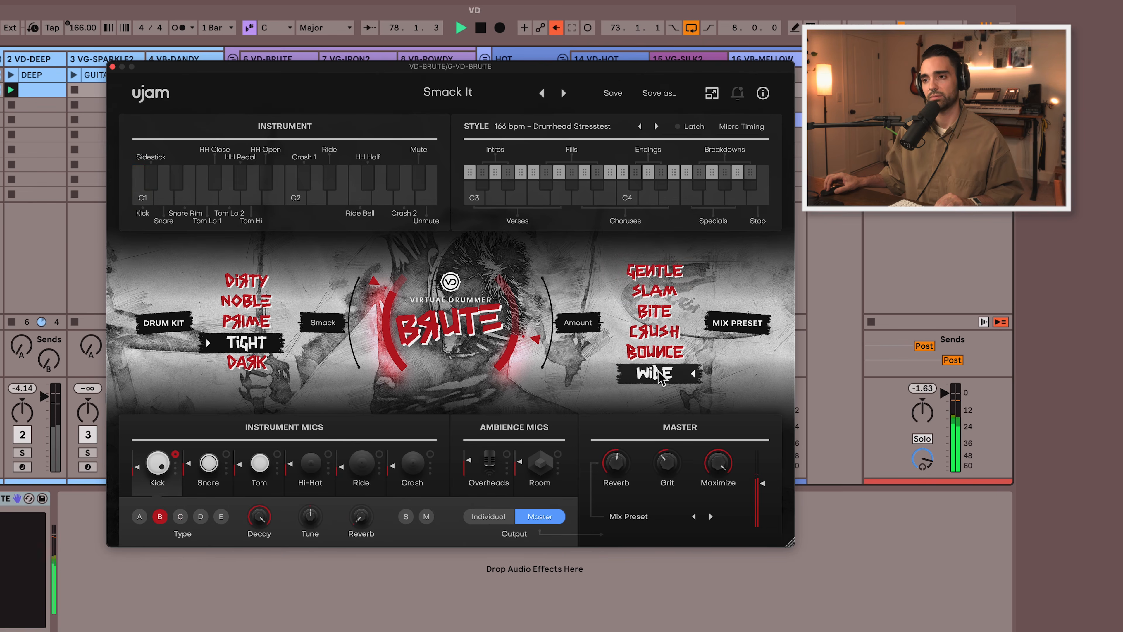
click(616, 355)
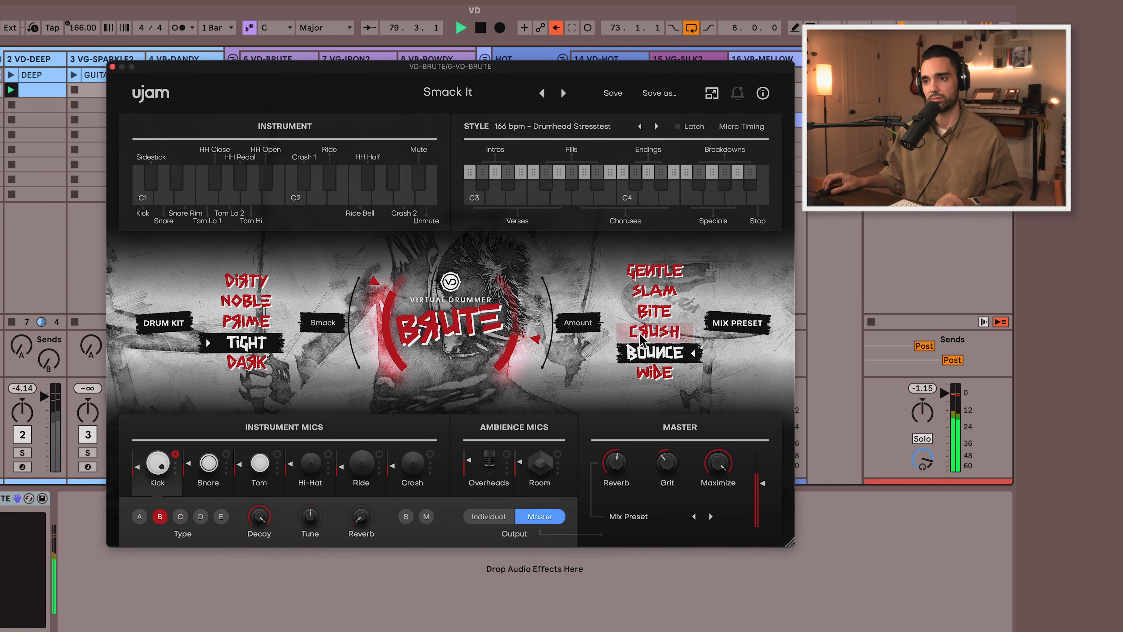
click(667, 296)
key(space)
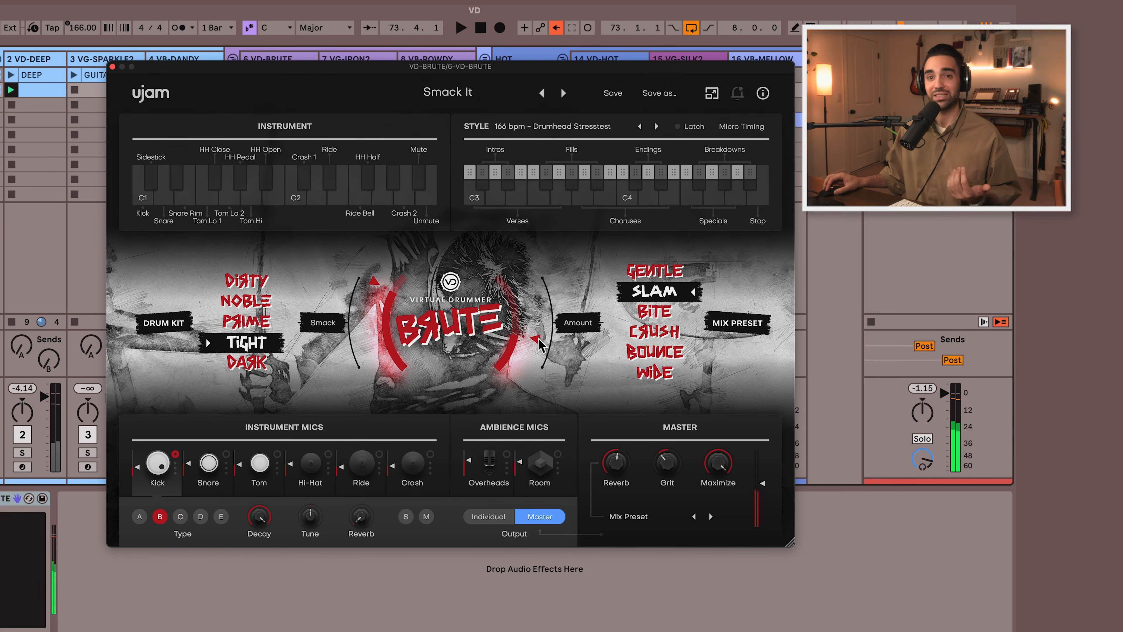
Raise BRUTE's Amount to 100 during playback and bring it down to 21.
mouse_move(538, 345)
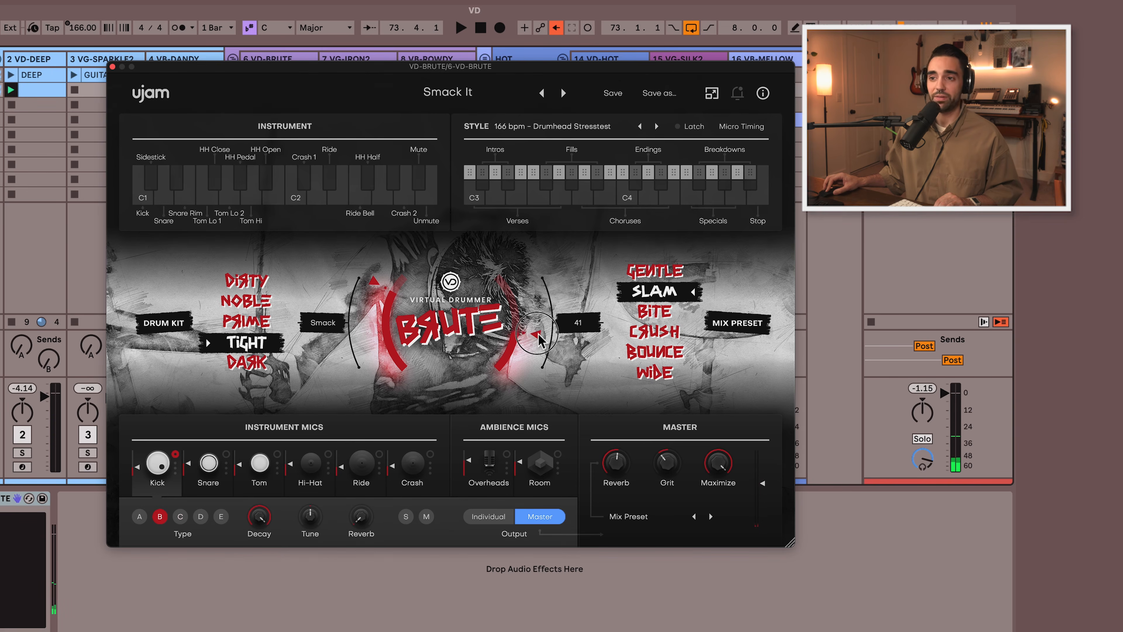
key(space)
drag(538, 345, 490, 252)
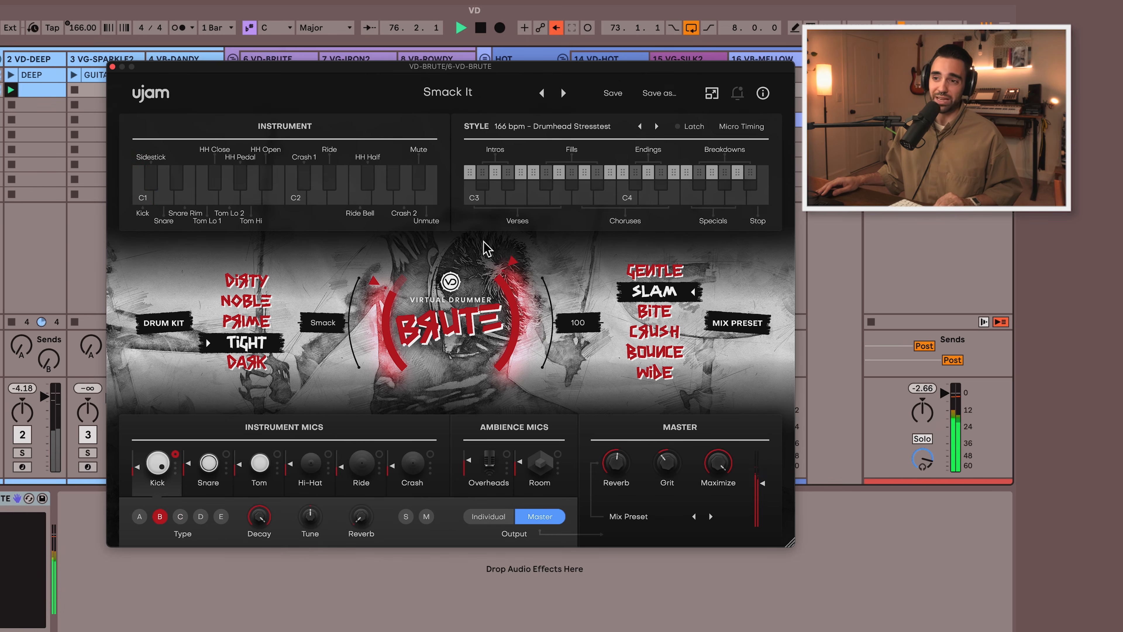
drag(489, 254, 500, 365)
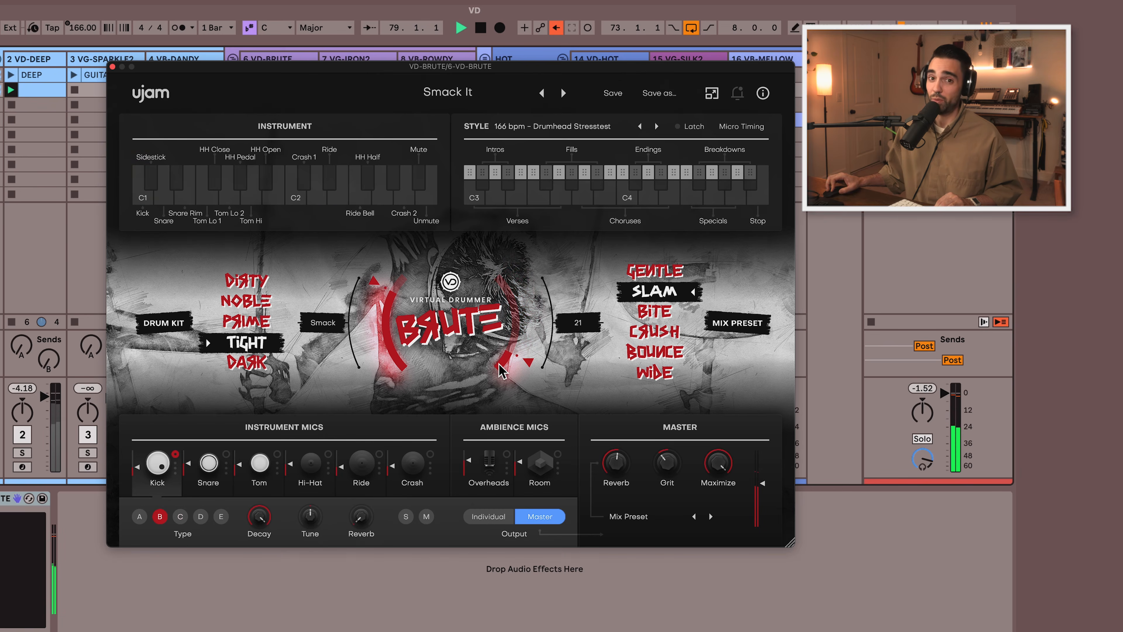
key(space)
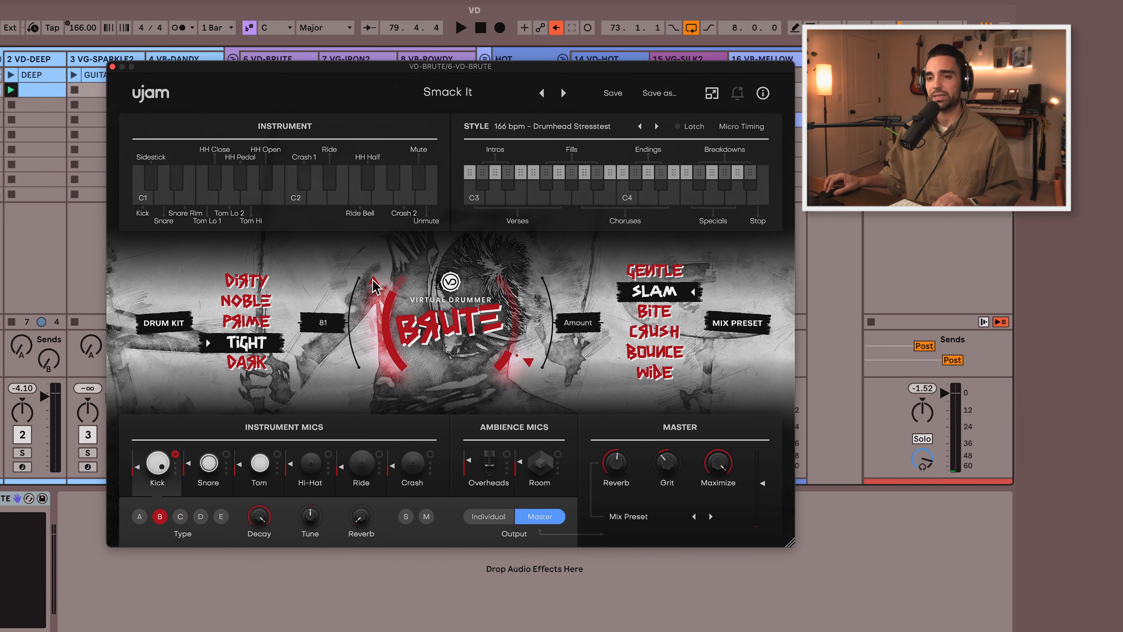
Lower BRUTE's Smack to 78, raise it well above that, and play the beat to hear it.
drag(375, 286, 376, 291)
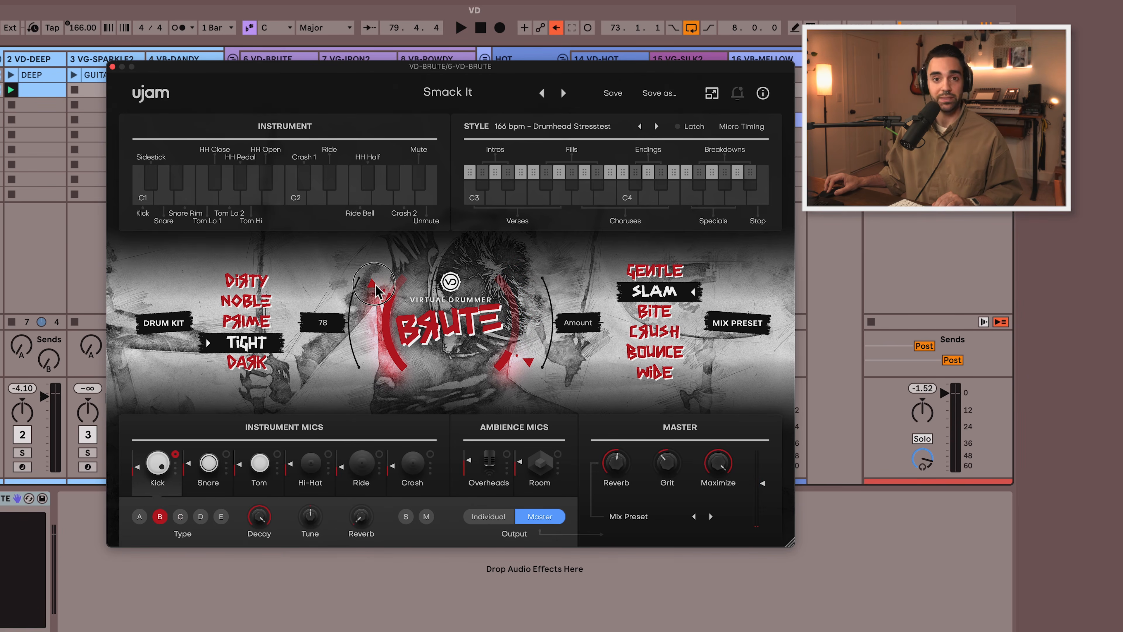
drag(375, 290, 471, 212)
key(space)
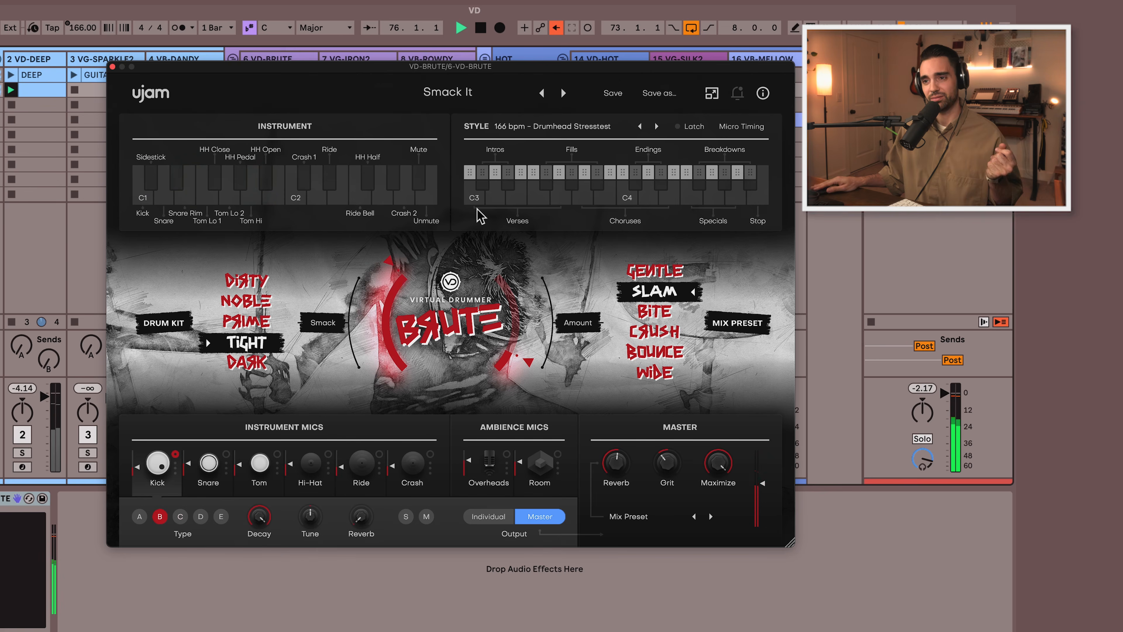
Stop playback, close BRUTE, and place the DEEP plugin window clear of the track headers.
key(space)
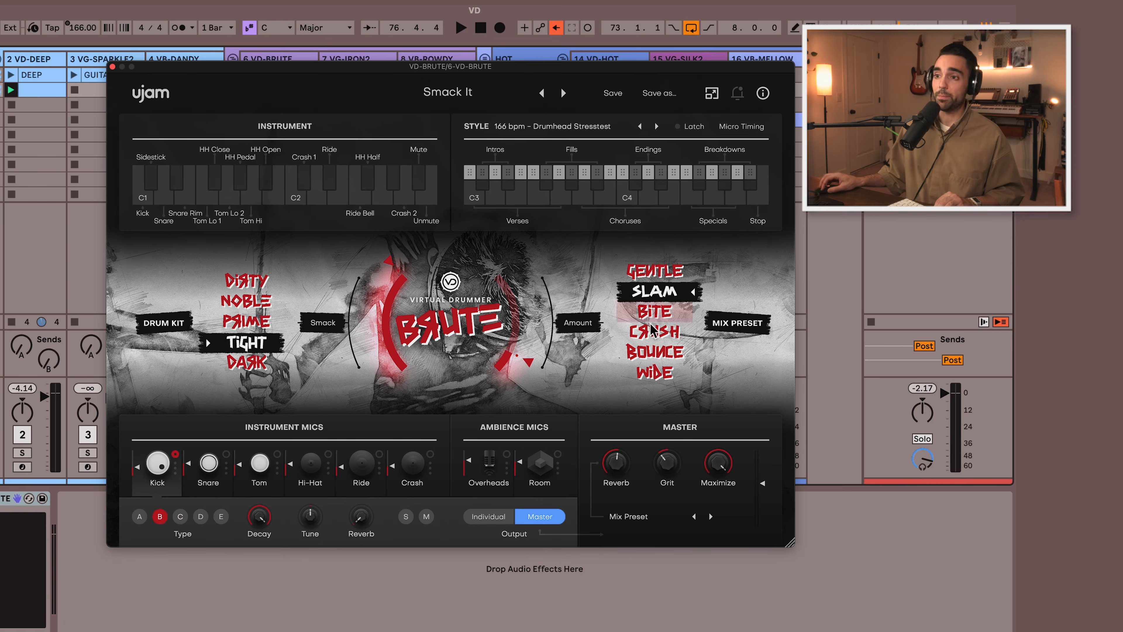
mouse_move(529, 367)
mouse_move(382, 263)
mouse_down()
mouse_move(375, 349)
mouse_move(383, 262)
mouse_up()
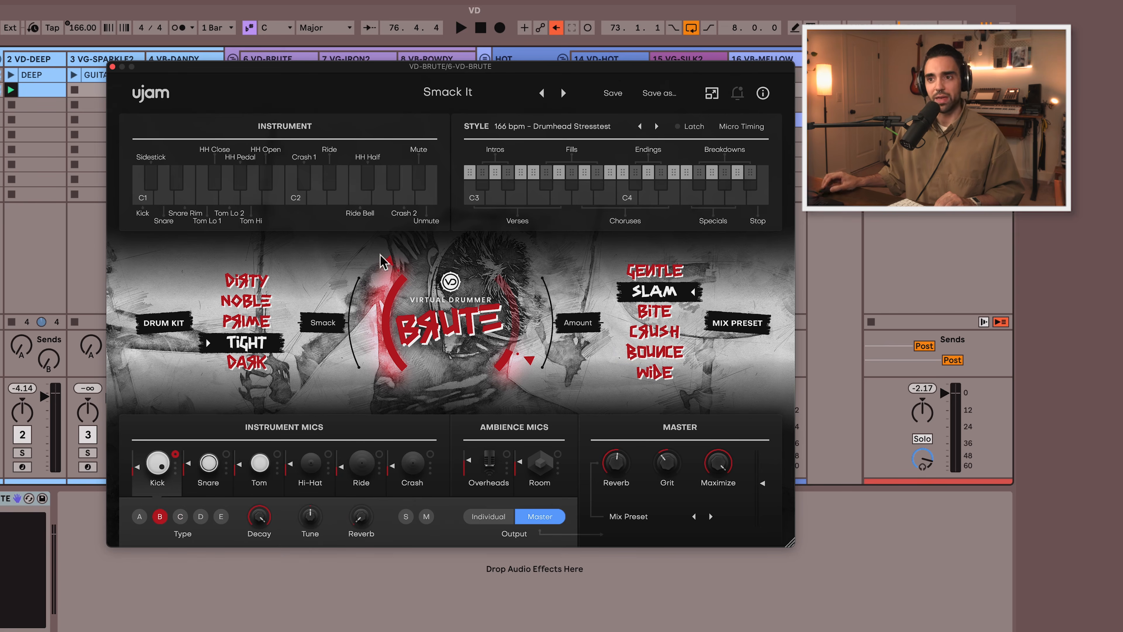
click(113, 67)
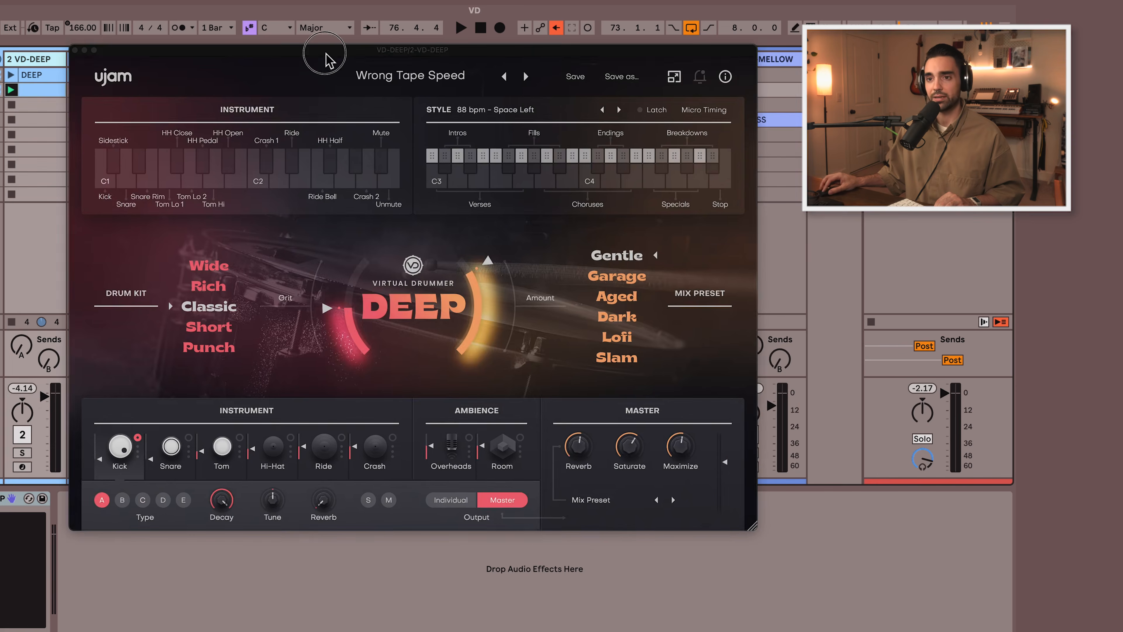
drag(322, 50, 338, 92)
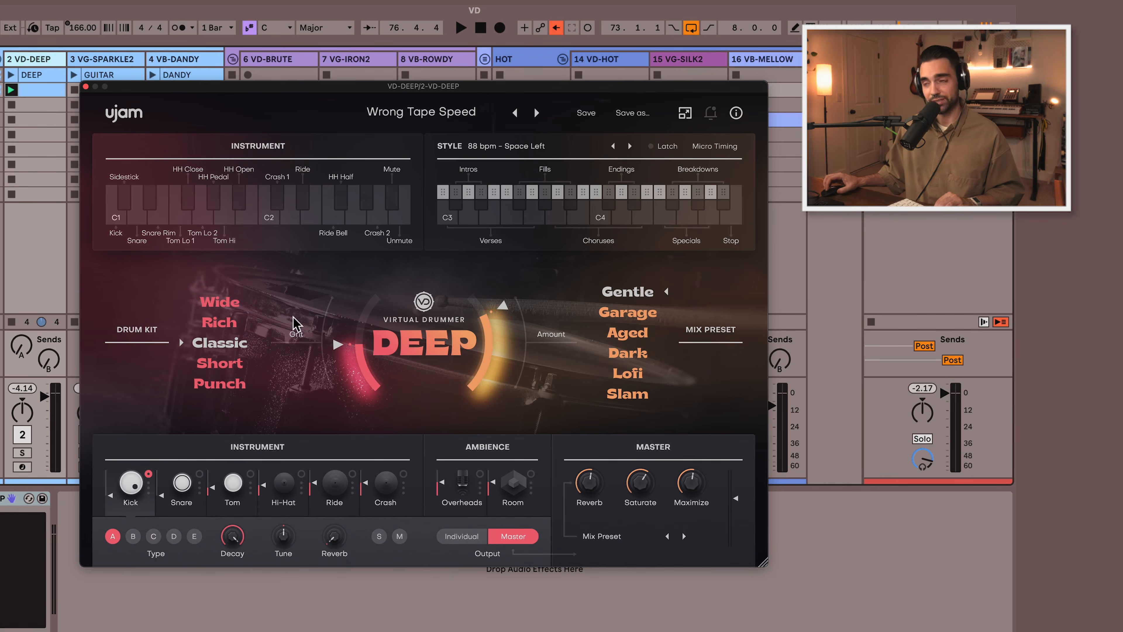
Play the DEEP track while raising Grit, and audition the B3 and C4 chorus phrases of the Space Left style.
key(space)
drag(337, 344, 362, 280)
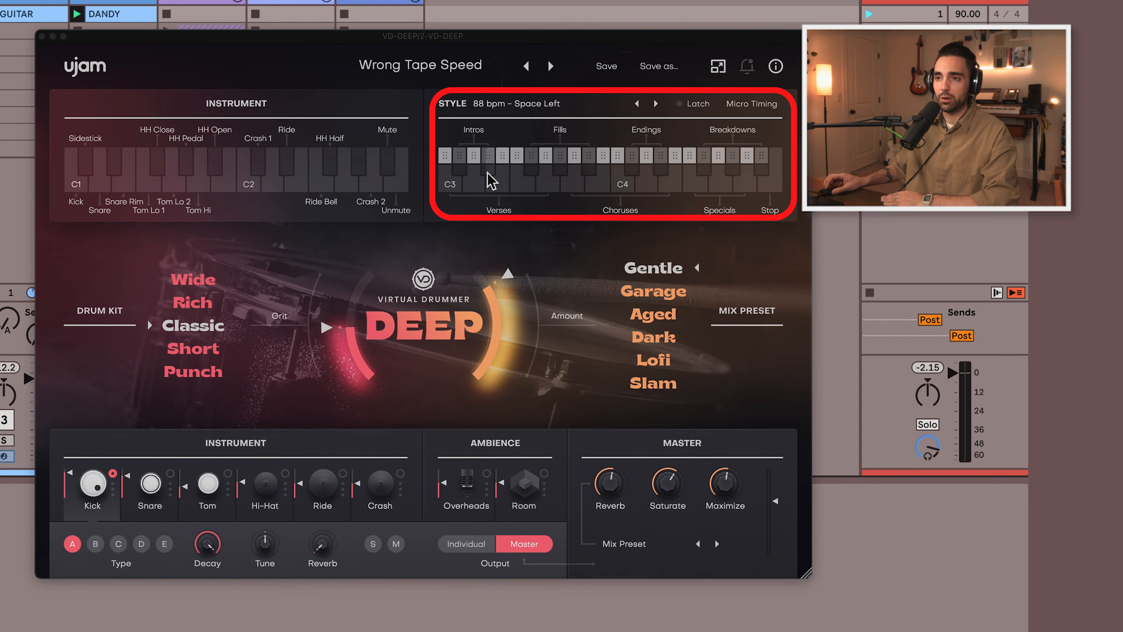
click(599, 189)
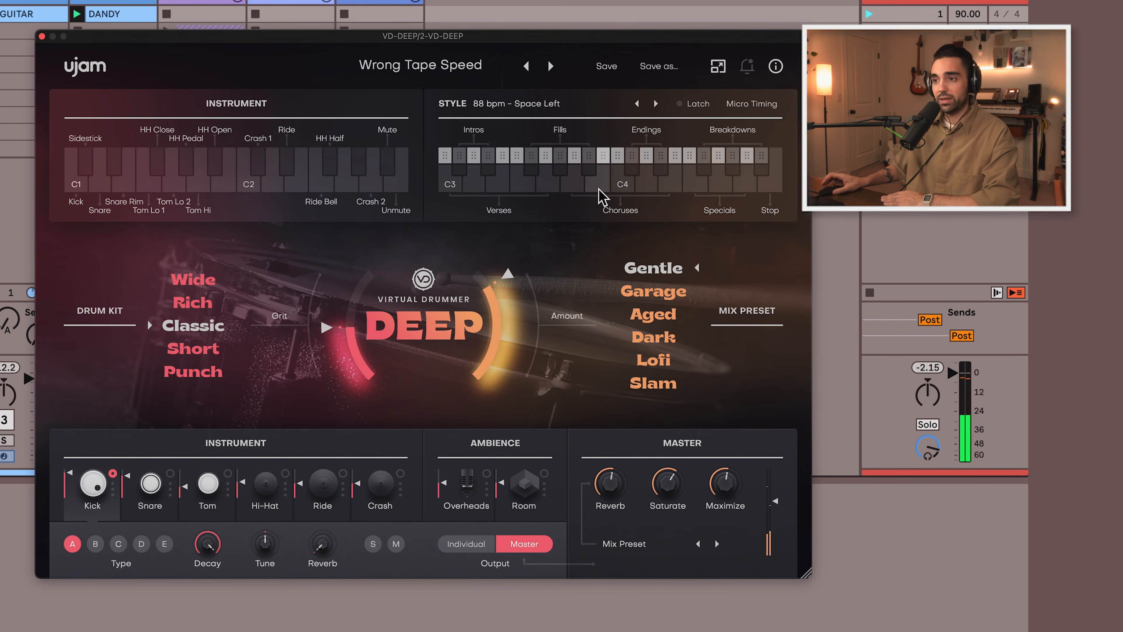
click(619, 188)
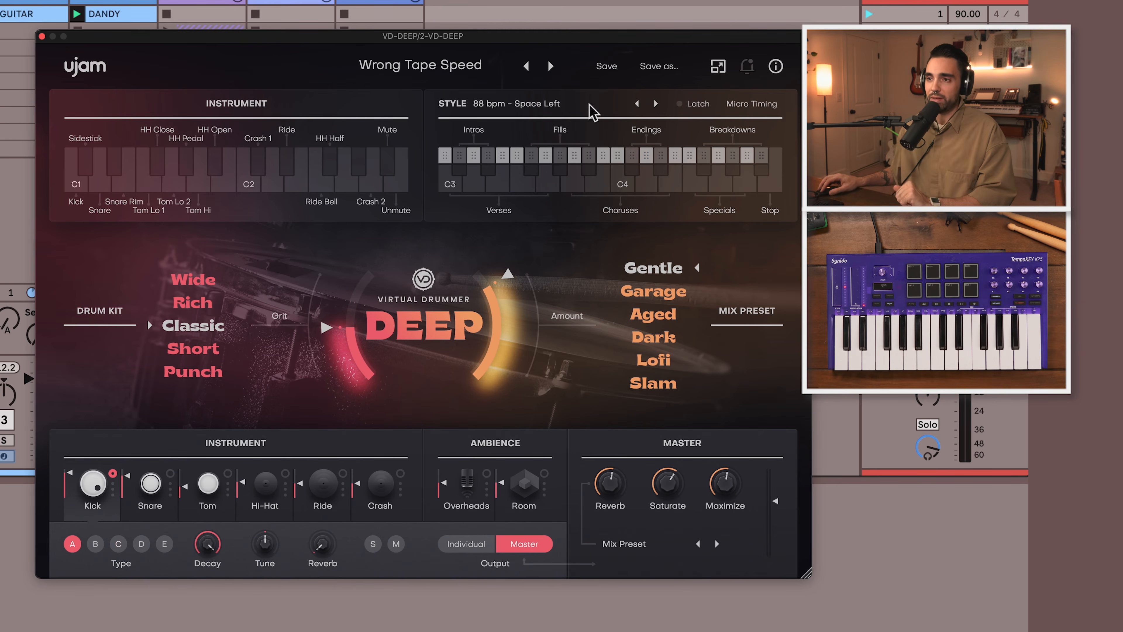
Try DEEP's Acoustic Love and 6:8 Last Dance styles, and settle on 94 bpm – Acoustic Love.
click(511, 106)
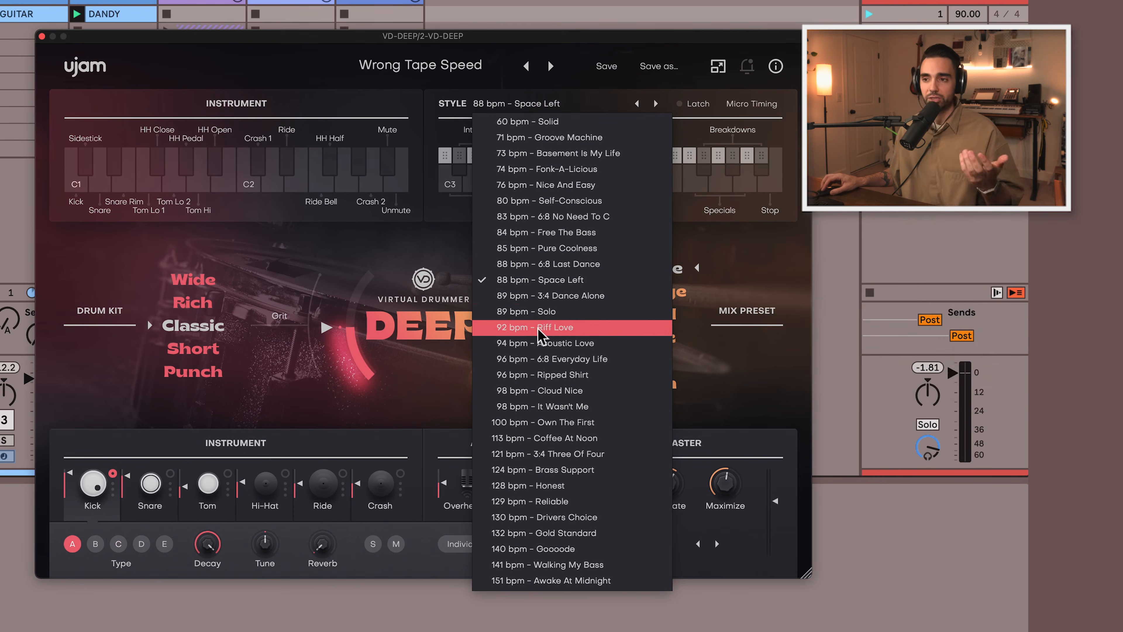
click(540, 344)
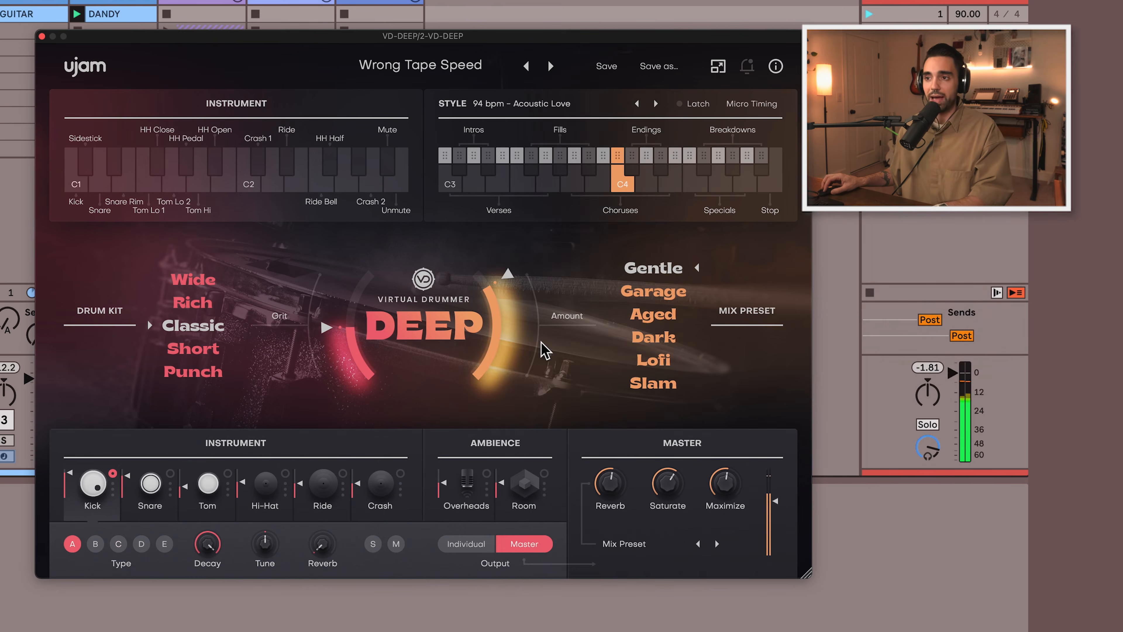
click(544, 104)
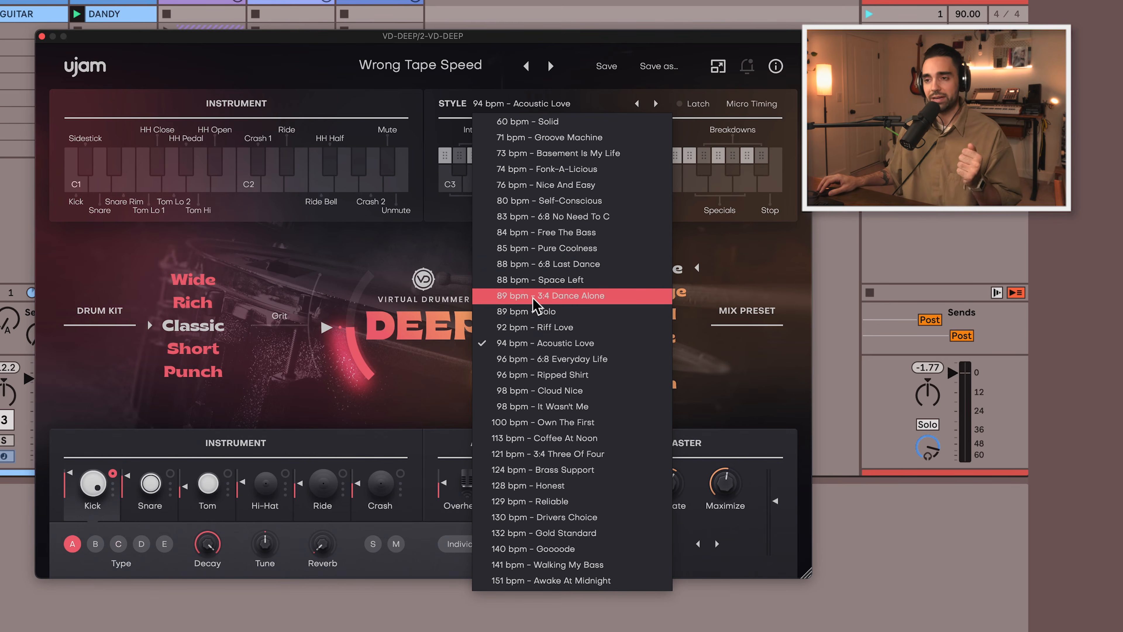
click(531, 270)
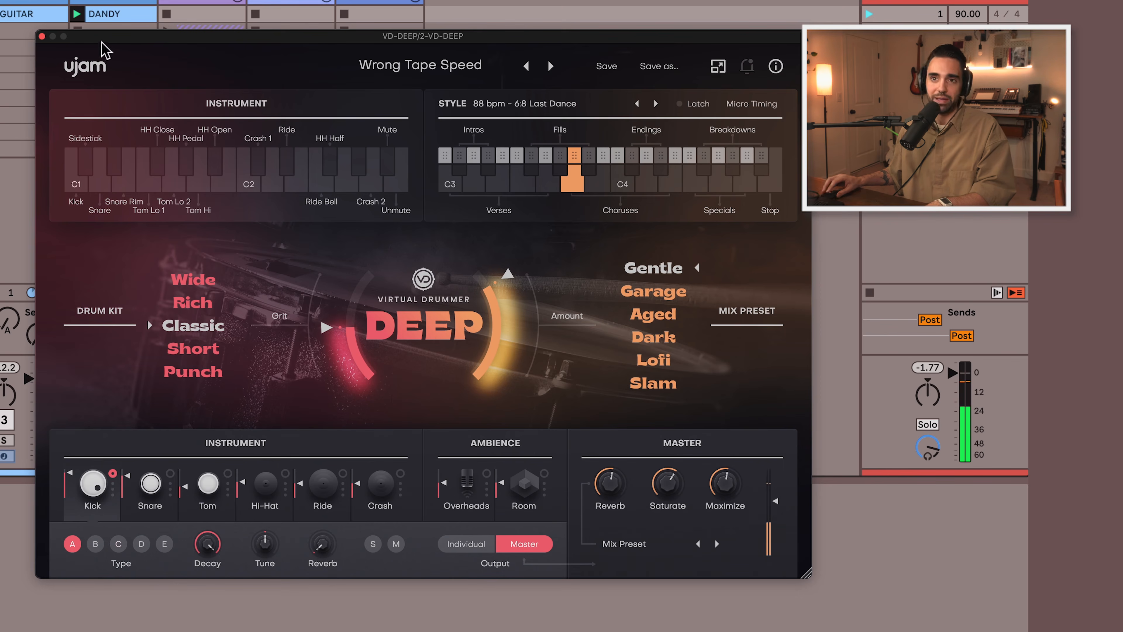
click(515, 103)
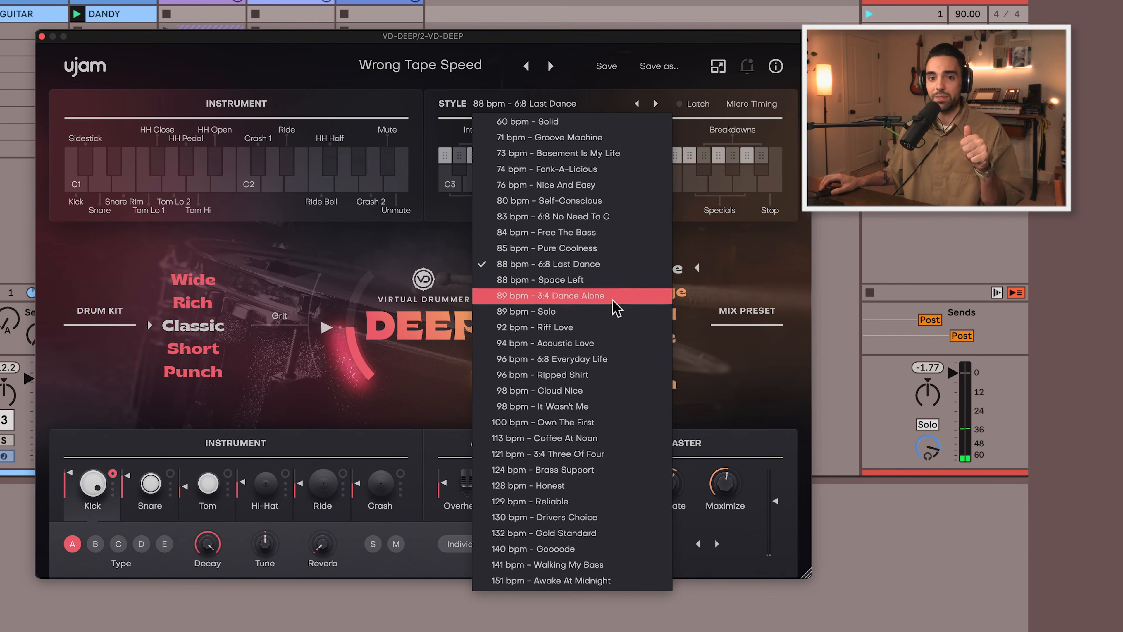
click(584, 345)
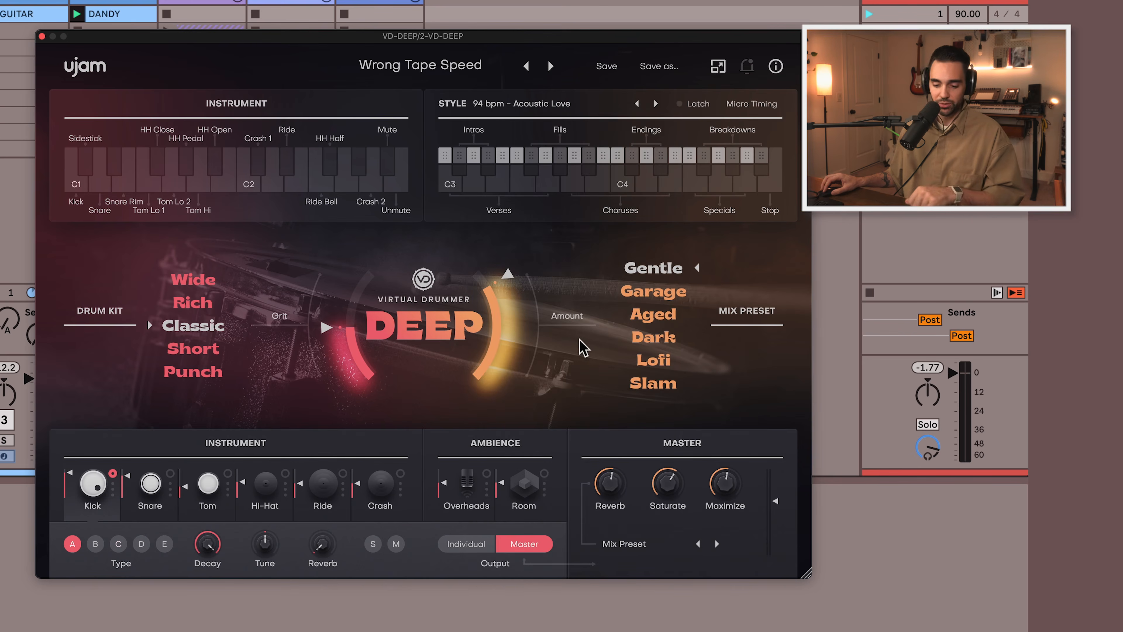
Audition Acoustic Love's C3 and G3 verse phrases and its breakdown phrases.
key(k)
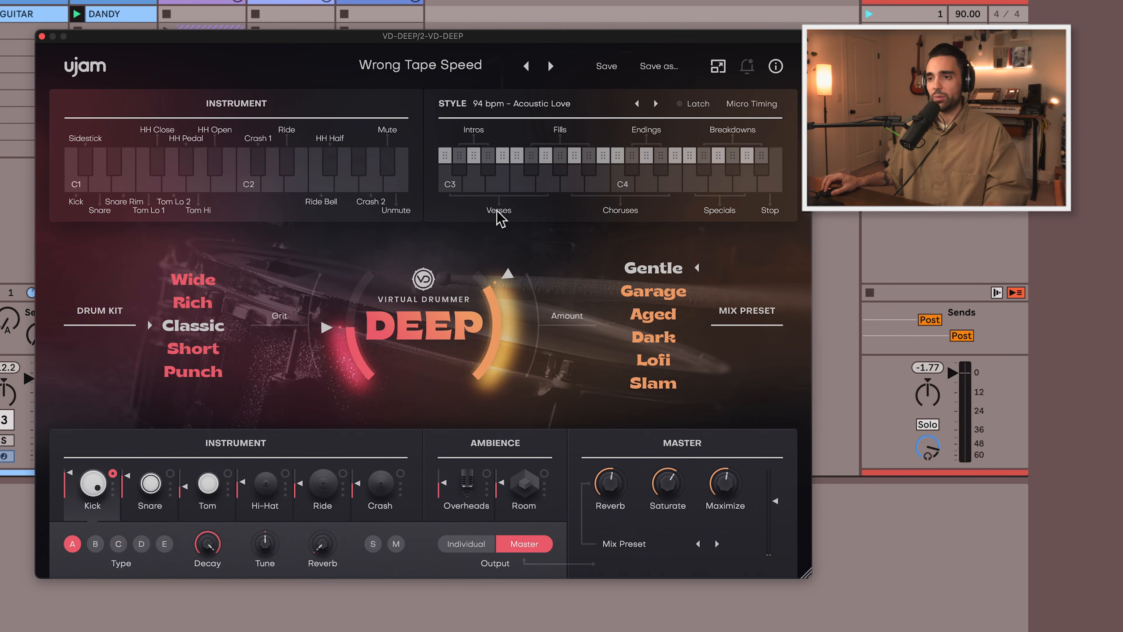
click(454, 184)
click(553, 194)
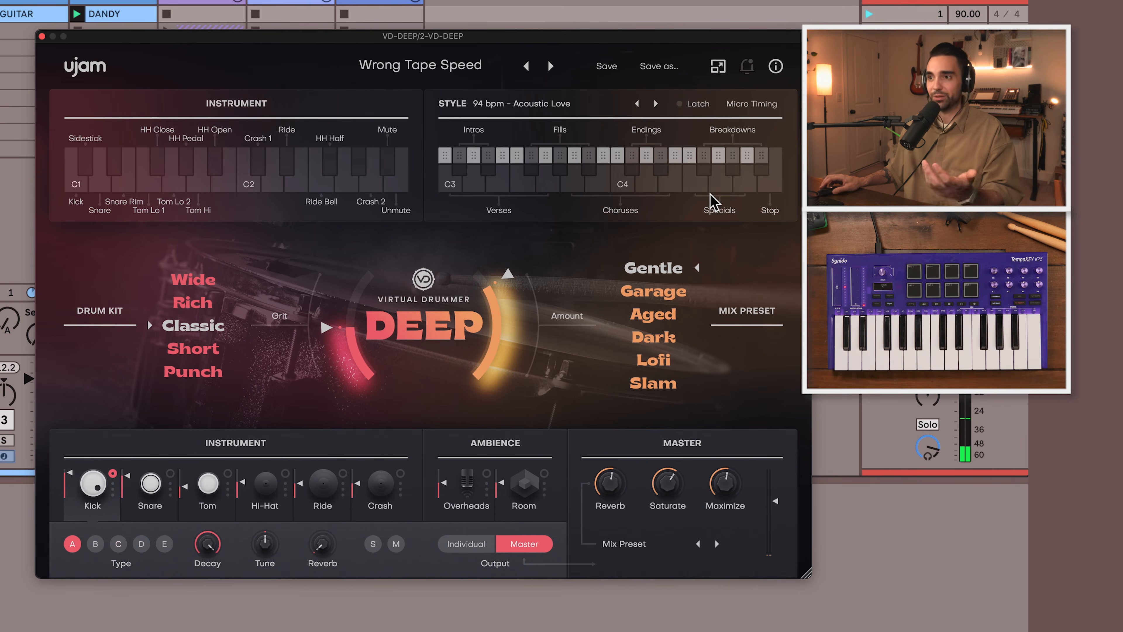
click(718, 163)
drag(718, 163, 761, 163)
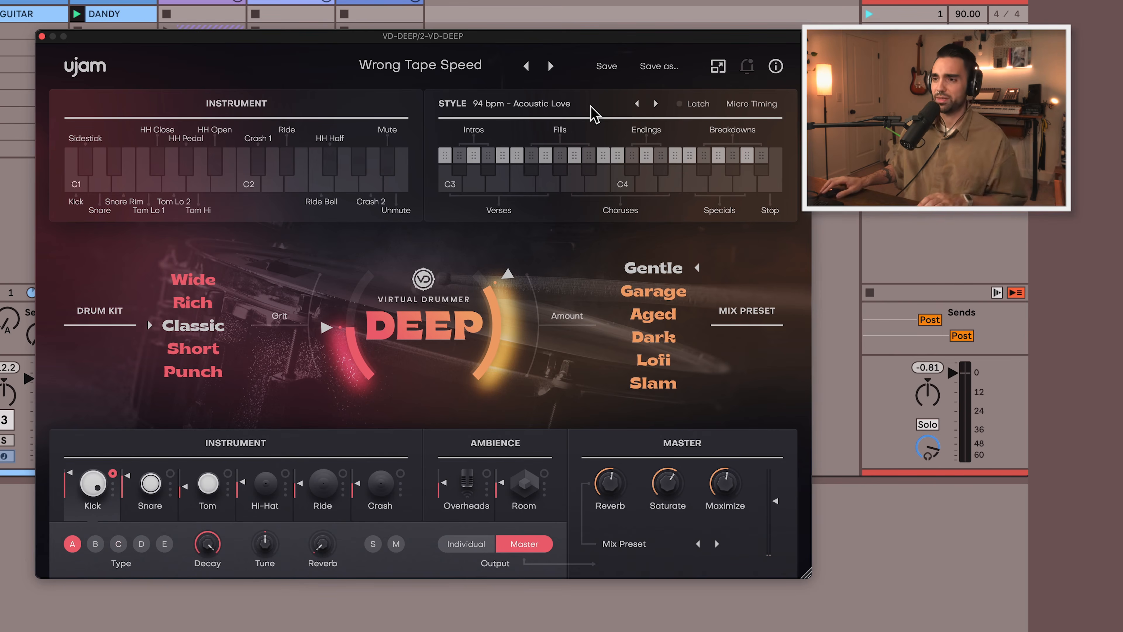
Play Acoustic Love's verse phrases on G3, E3 and C3 to compare their intensity.
click(553, 186)
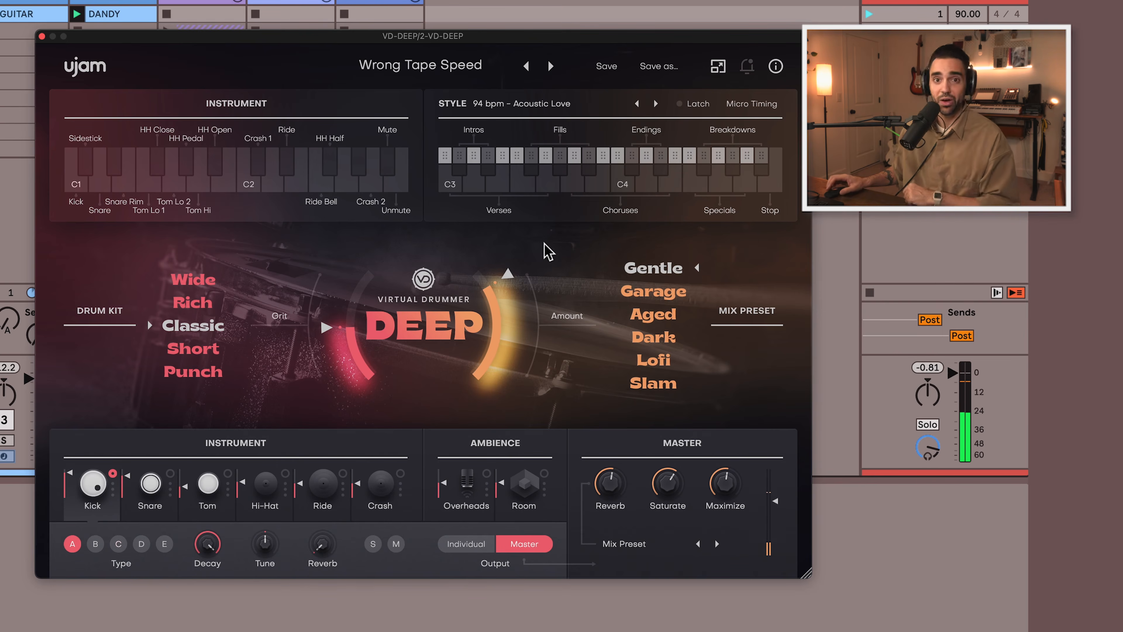
click(508, 189)
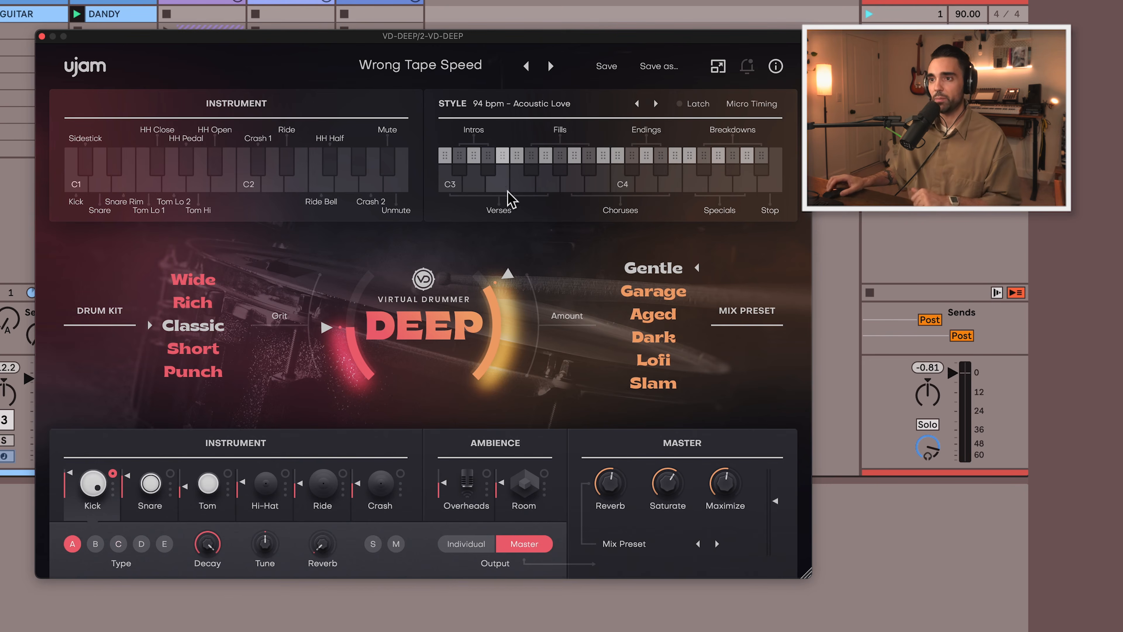
click(448, 177)
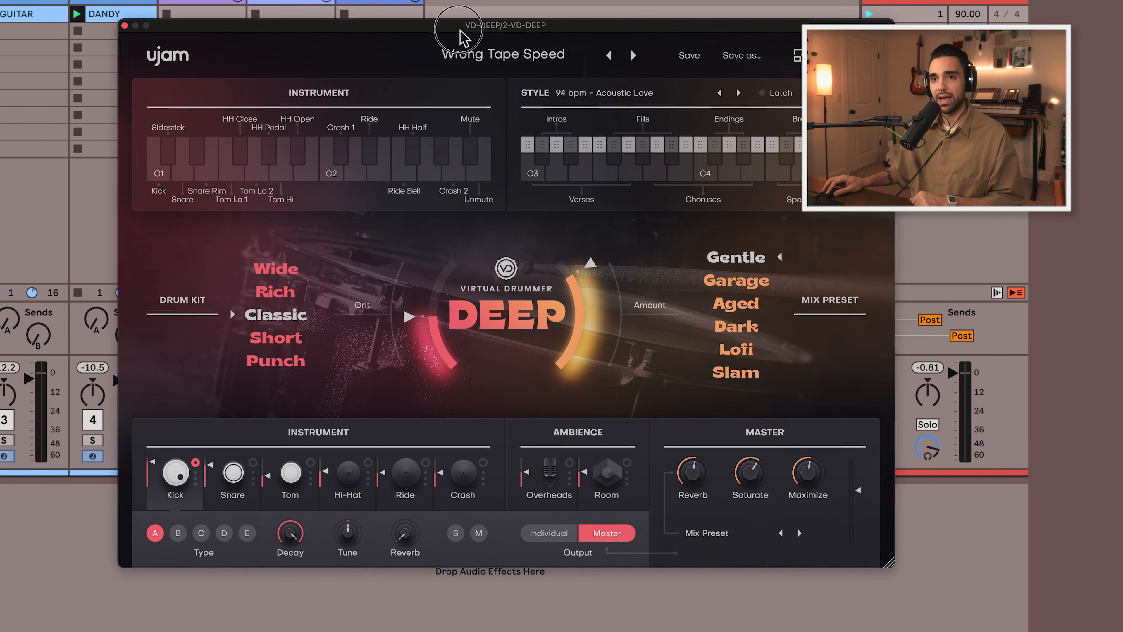
Move the plugin window aside and export Acoustic Love's E3 verse phrase as MIDI into the slot below the DEEP clip on 2 VD-DEEP.
drag(381, 36, 466, 26)
click(590, 153)
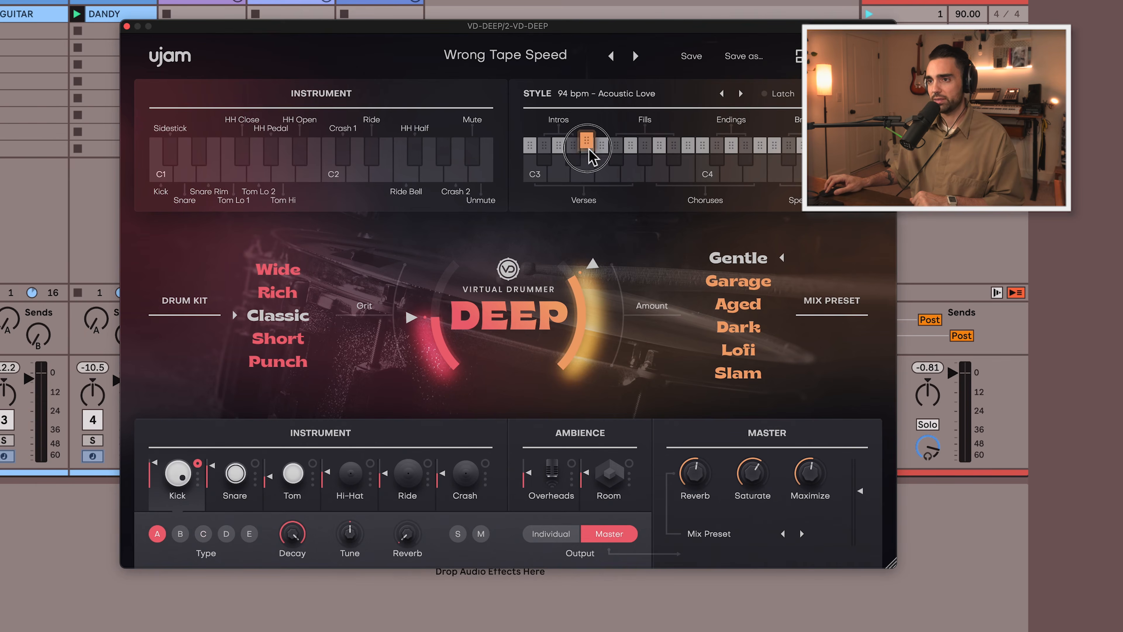
drag(590, 153, 0, 42)
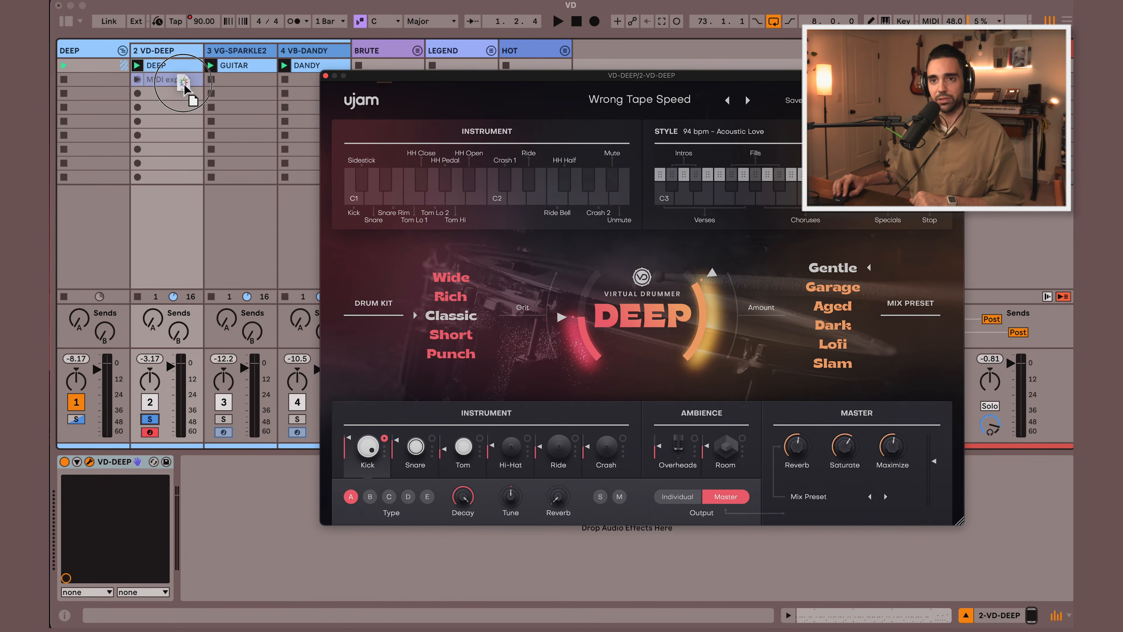
drag(184, 86, 183, 86)
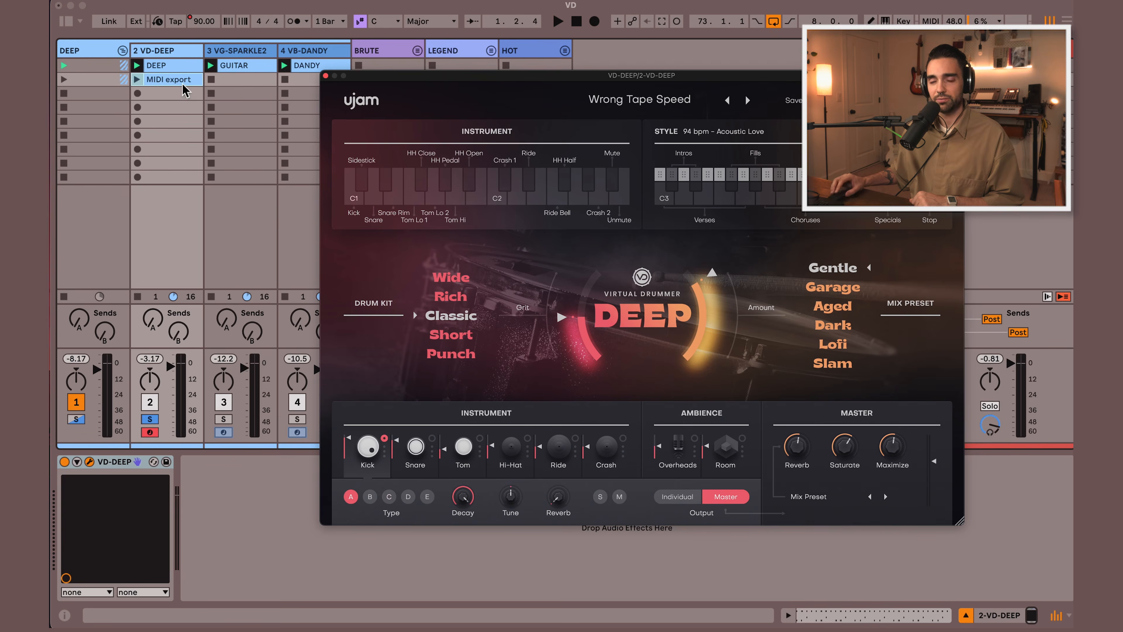
Open the MIDI export clip's notes with the plugin window closed, and launch the clip briefly to hear it.
double_click(179, 83)
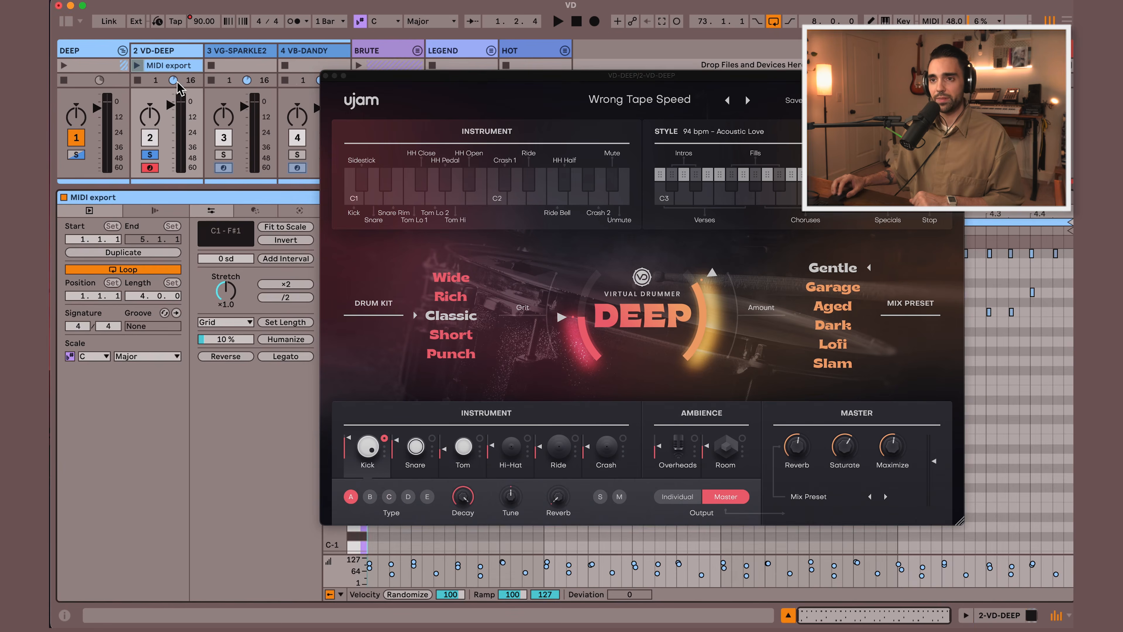
click(327, 76)
drag(502, 188, 502, 178)
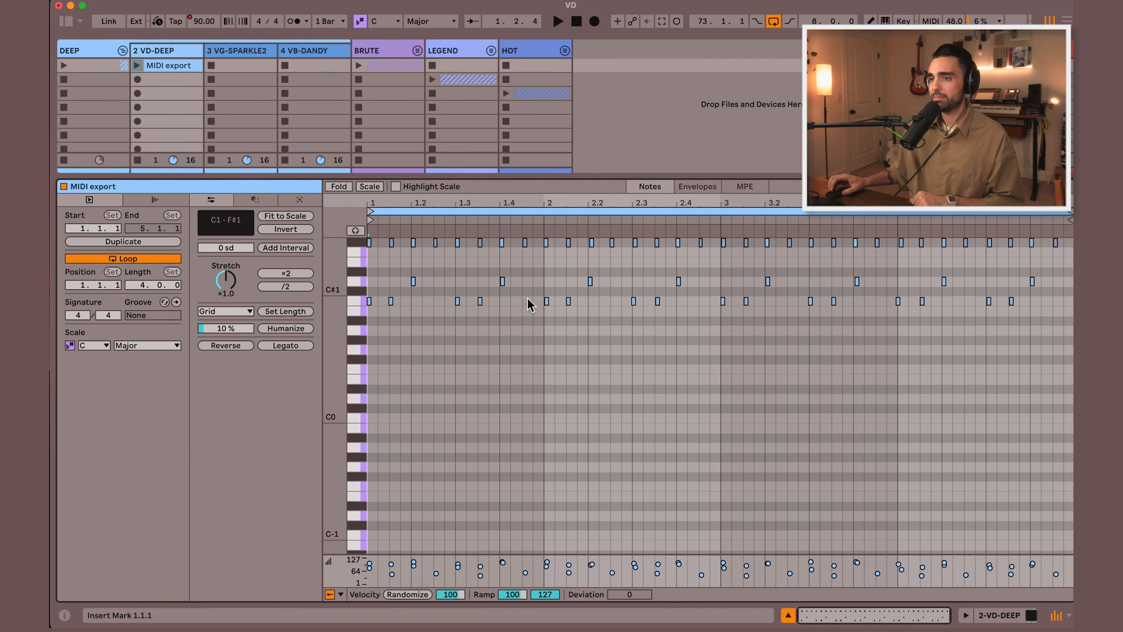
scroll(529, 305, up, 5)
click(138, 65)
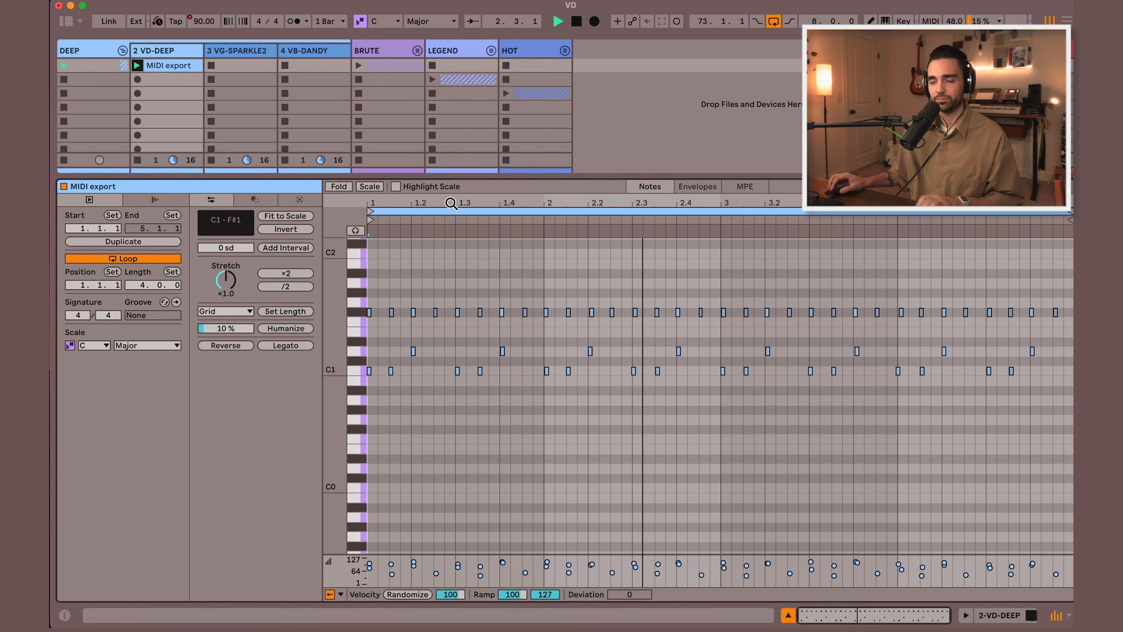
key(space)
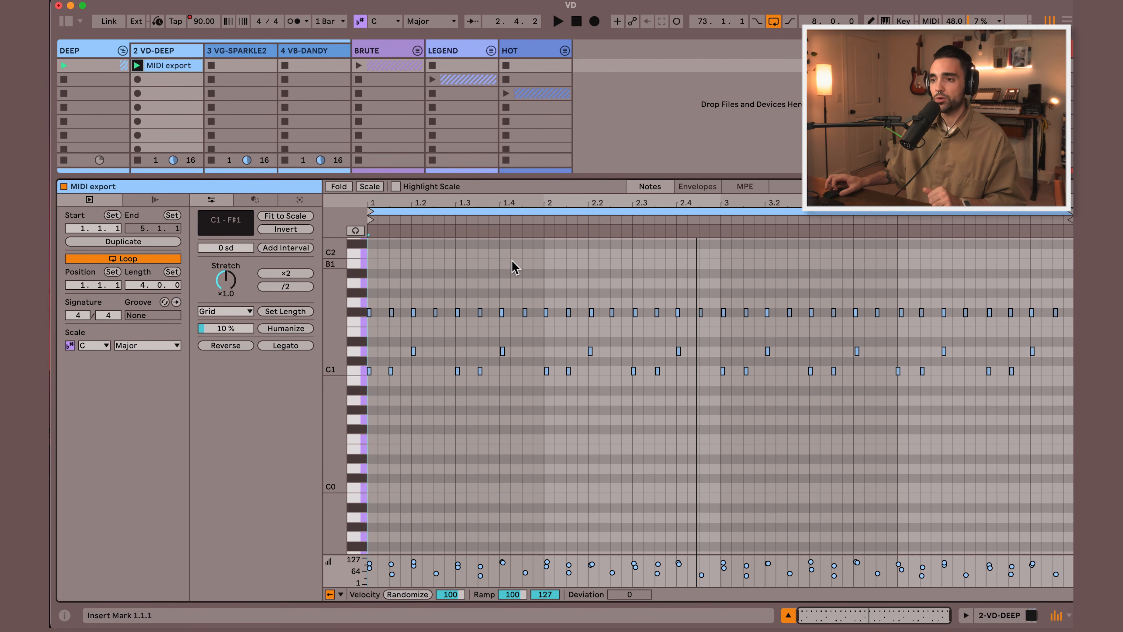
Examine the timing of the D1 note at beat 1.2 against the grid.
scroll(456, 244, down, 1)
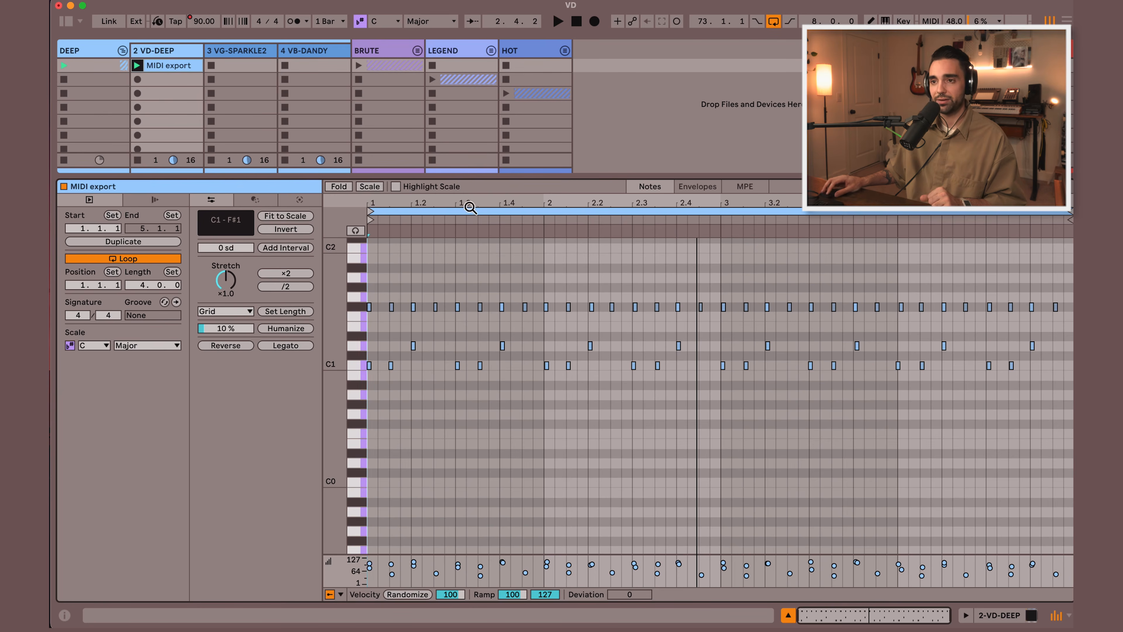
drag(399, 206, 399, 312)
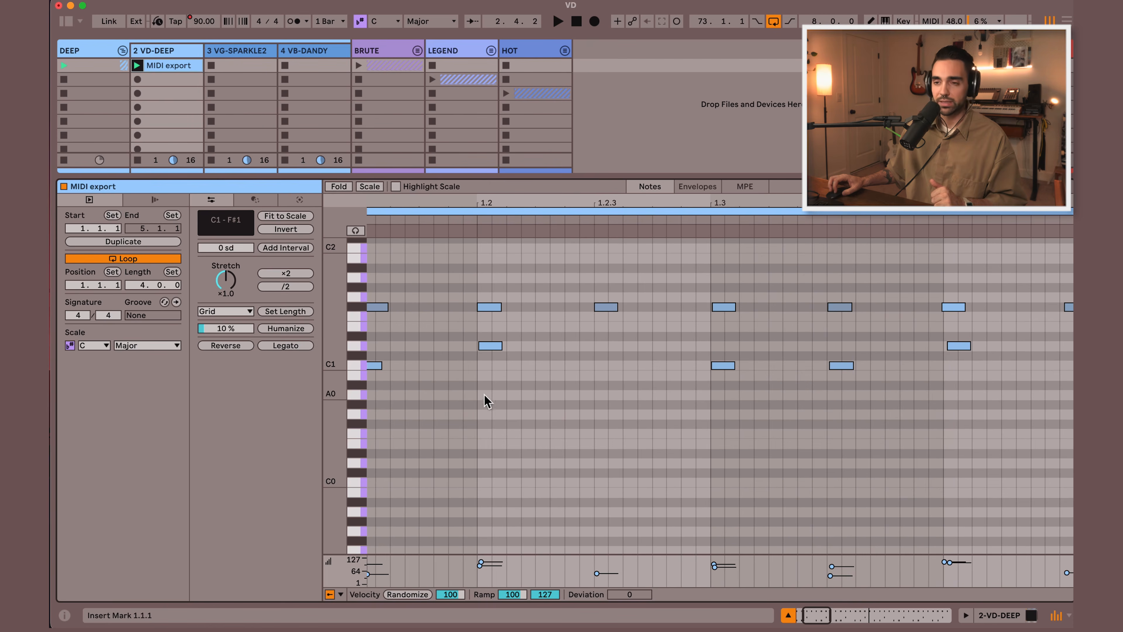
click(491, 345)
drag(484, 206, 486, 268)
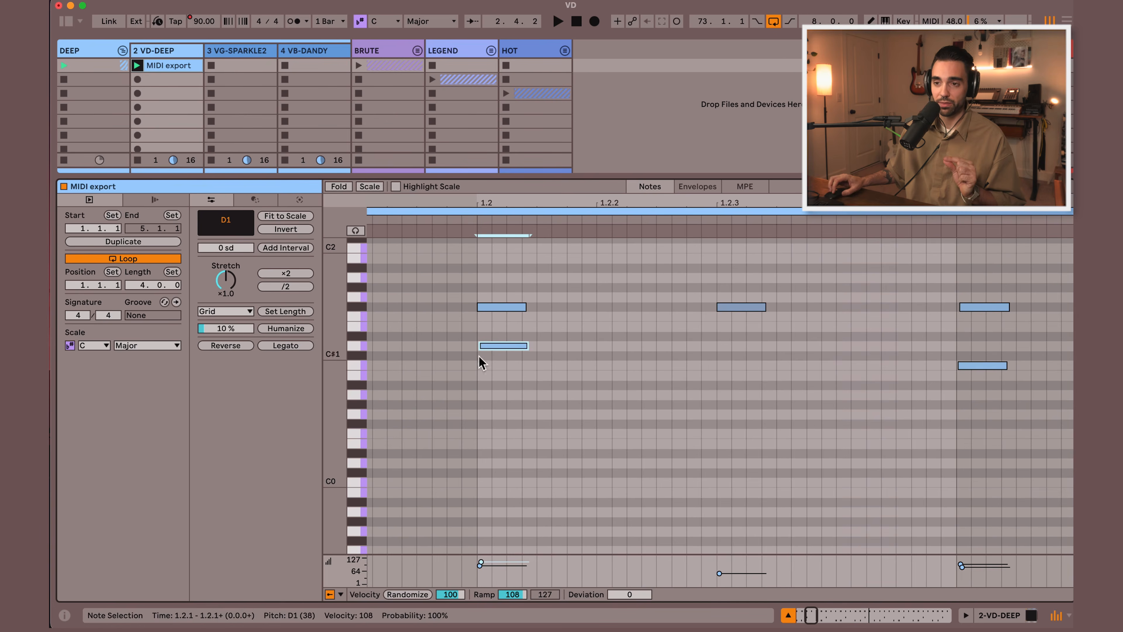
drag(495, 214, 495, 207)
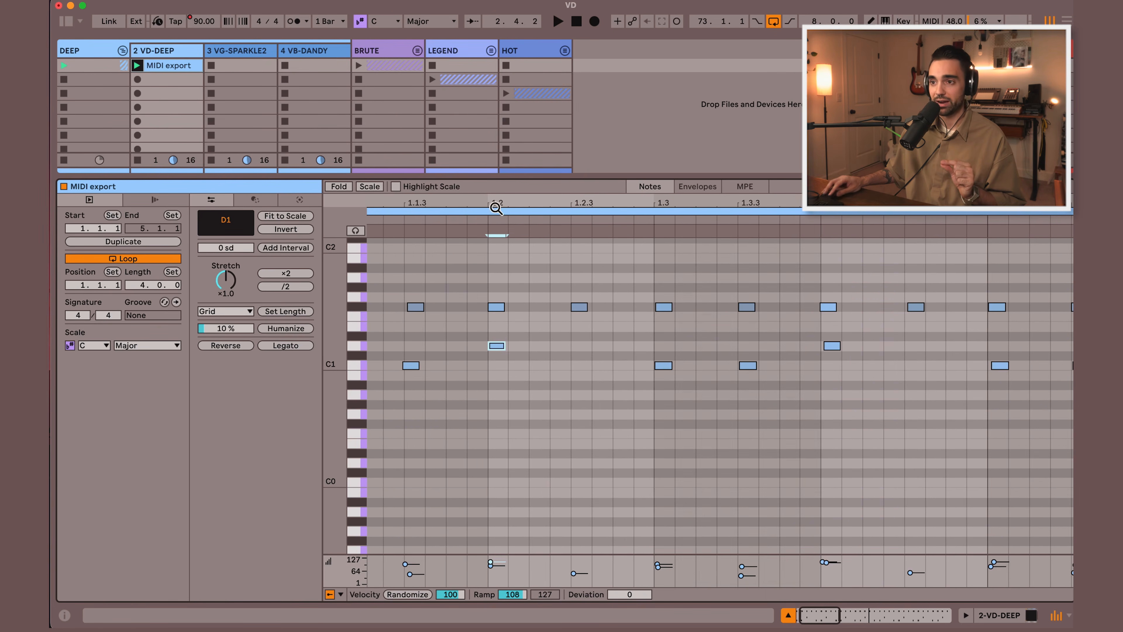
Examine how the D1 and F#1 notes sit around beat 1.4, and play the clip to hear their timing.
drag(831, 213, 830, 255)
drag(774, 365, 798, 339)
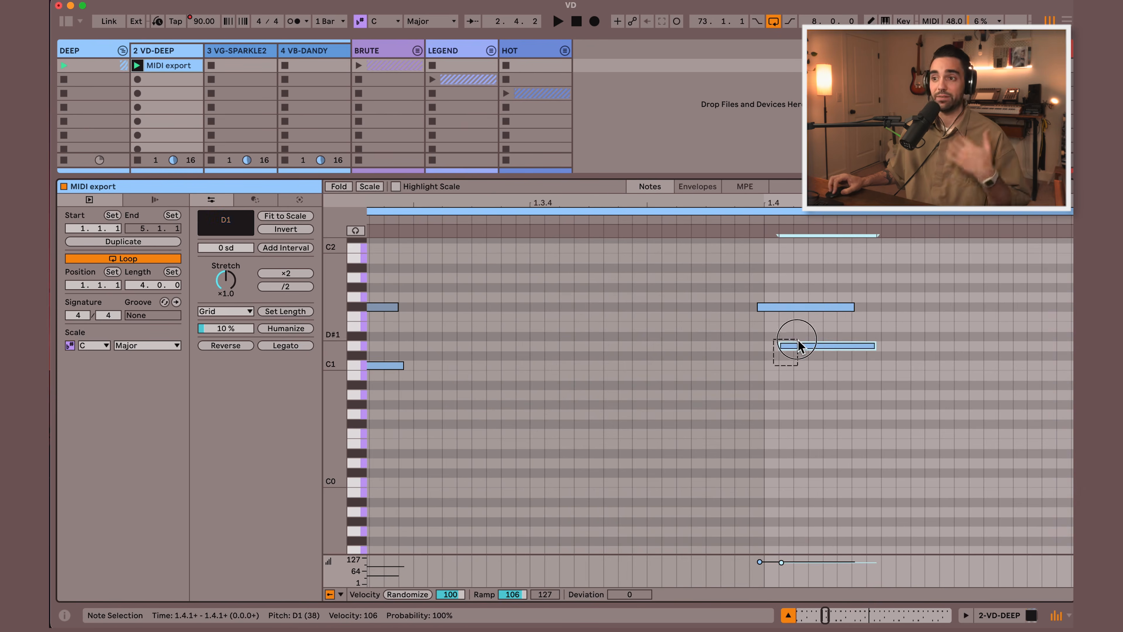
click(805, 310)
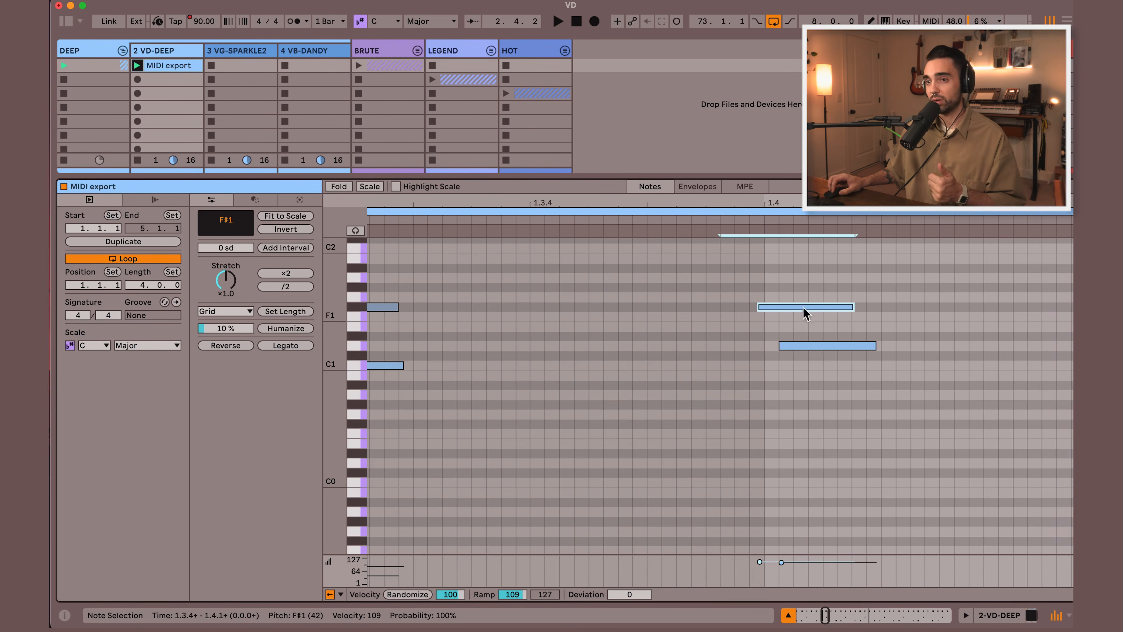
drag(740, 205, 579, 202)
key(space)
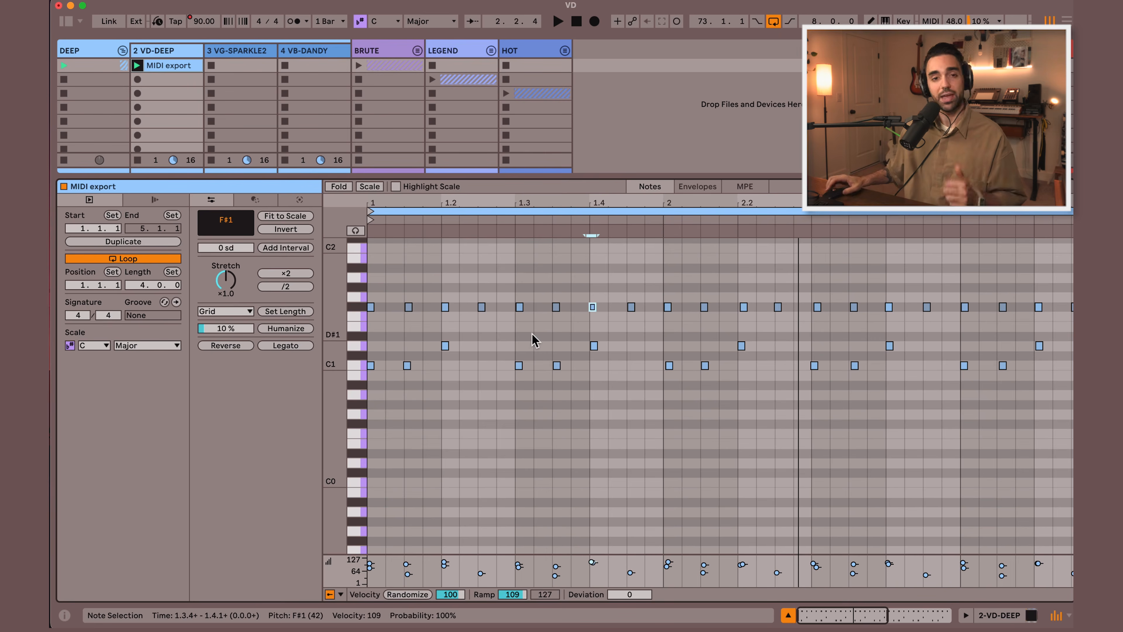
Examine the velocities of the C1 note after beat 1 and of all F#1 notes in an enlarged velocity lane.
drag(474, 558, 476, 455)
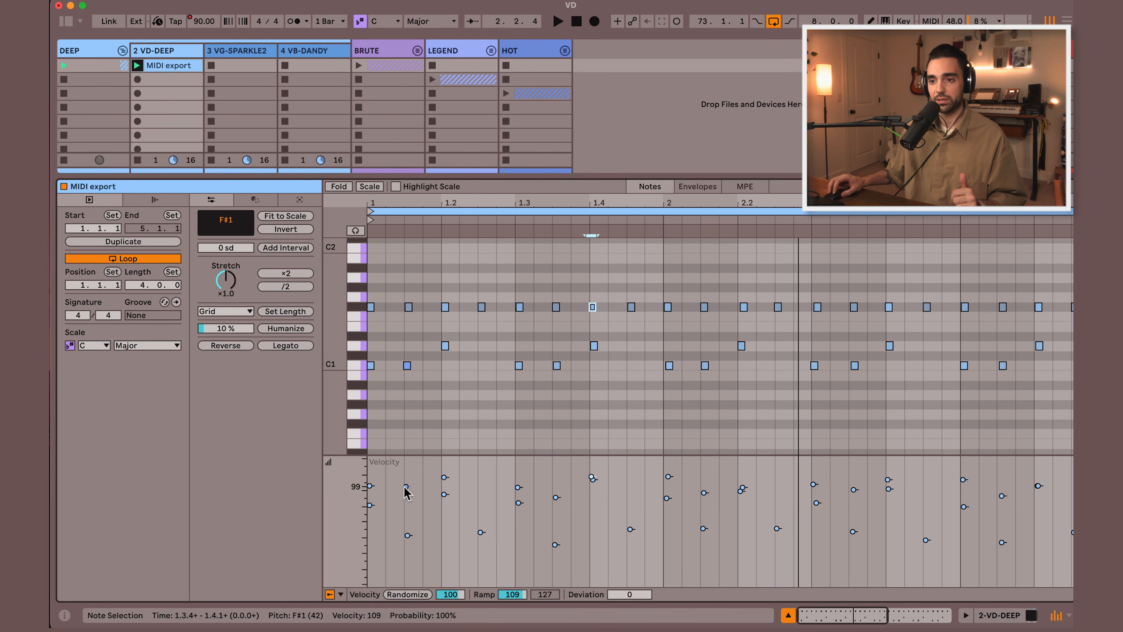
drag(414, 343, 402, 364)
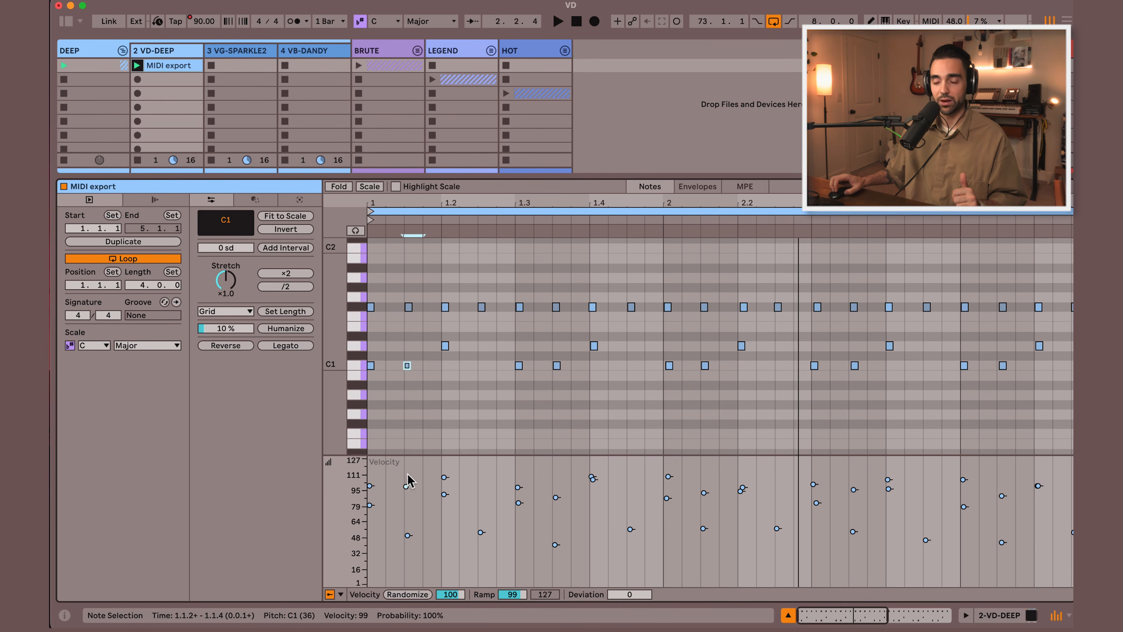
click(360, 309)
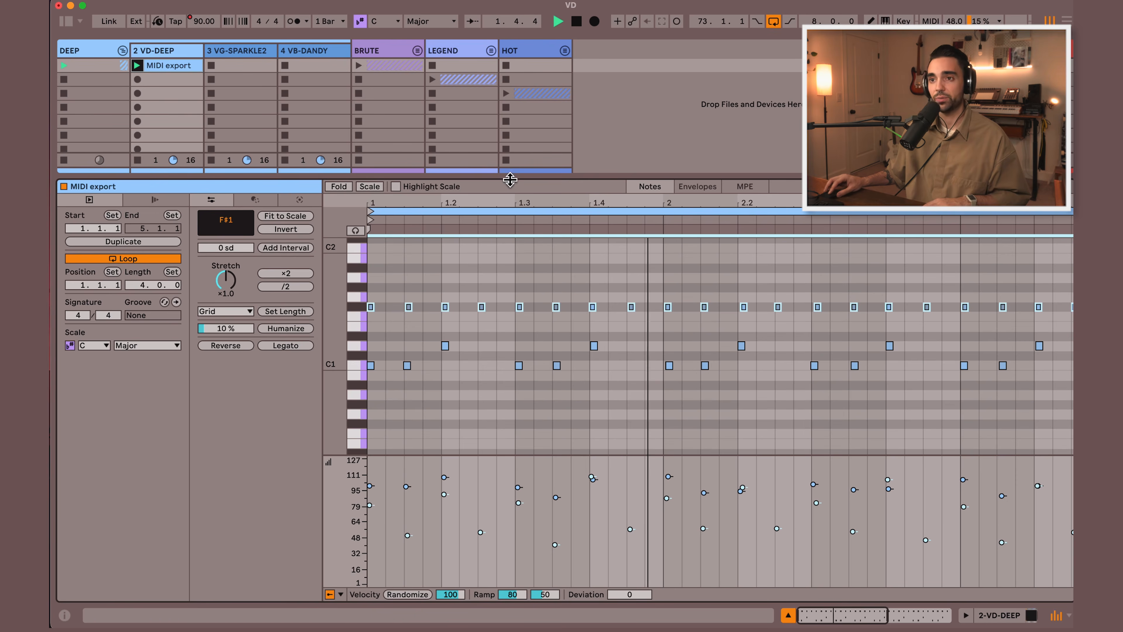
drag(509, 177, 516, 340)
key(space)
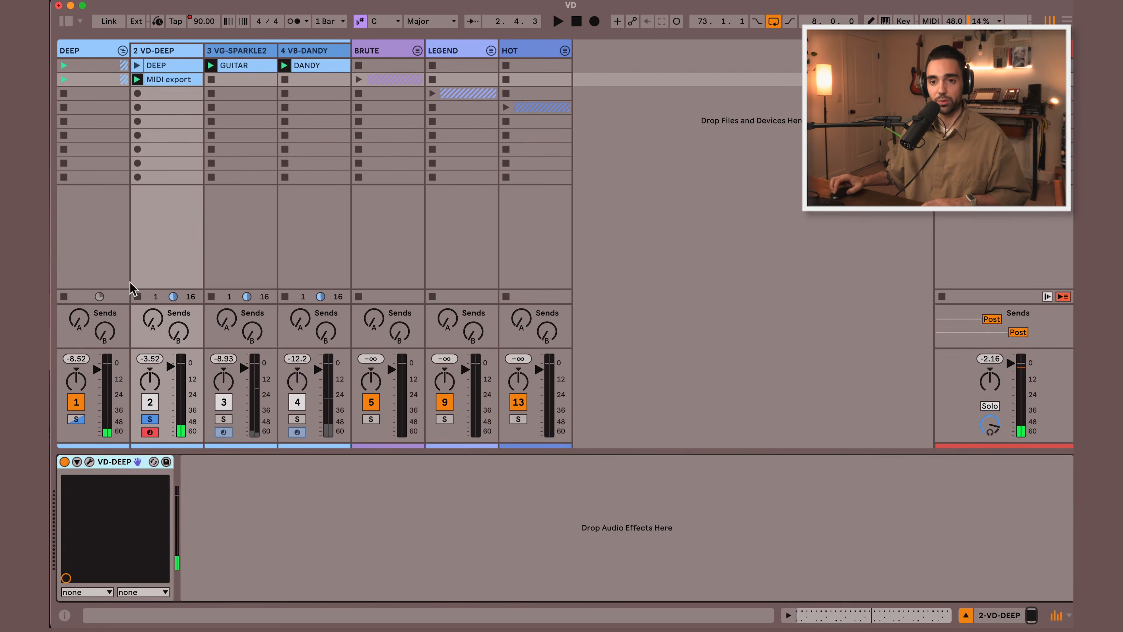
Export Acoustic Love's C4 chorus phrase from VD-DEEP as MIDI into the slot below the first MIDI export clip on 2 VD-DEEP.
click(77, 462)
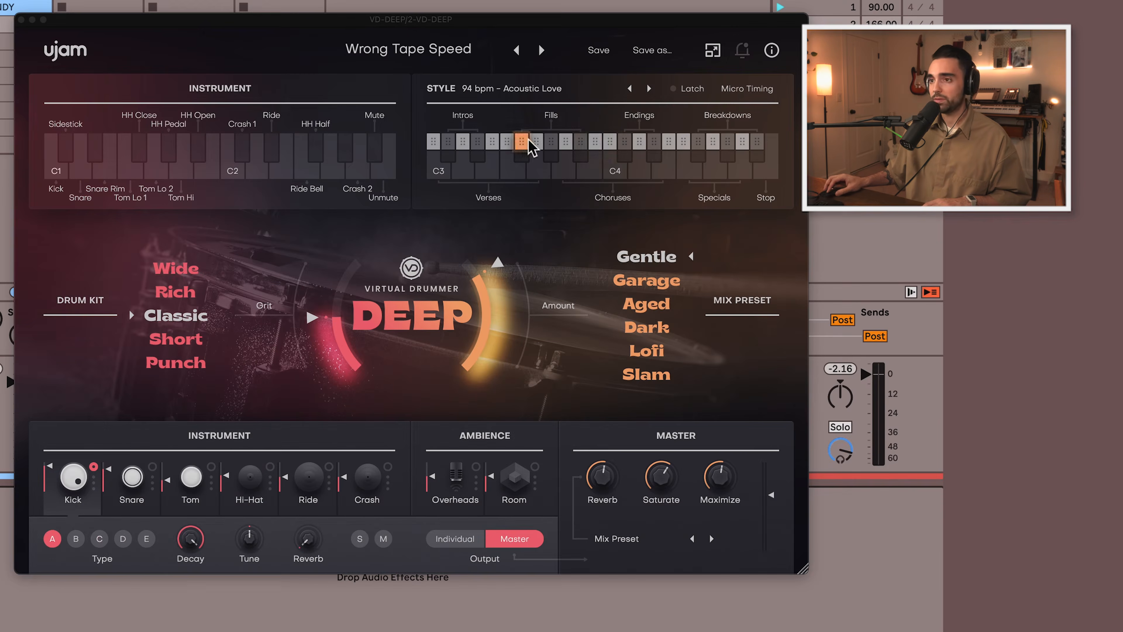
click(611, 149)
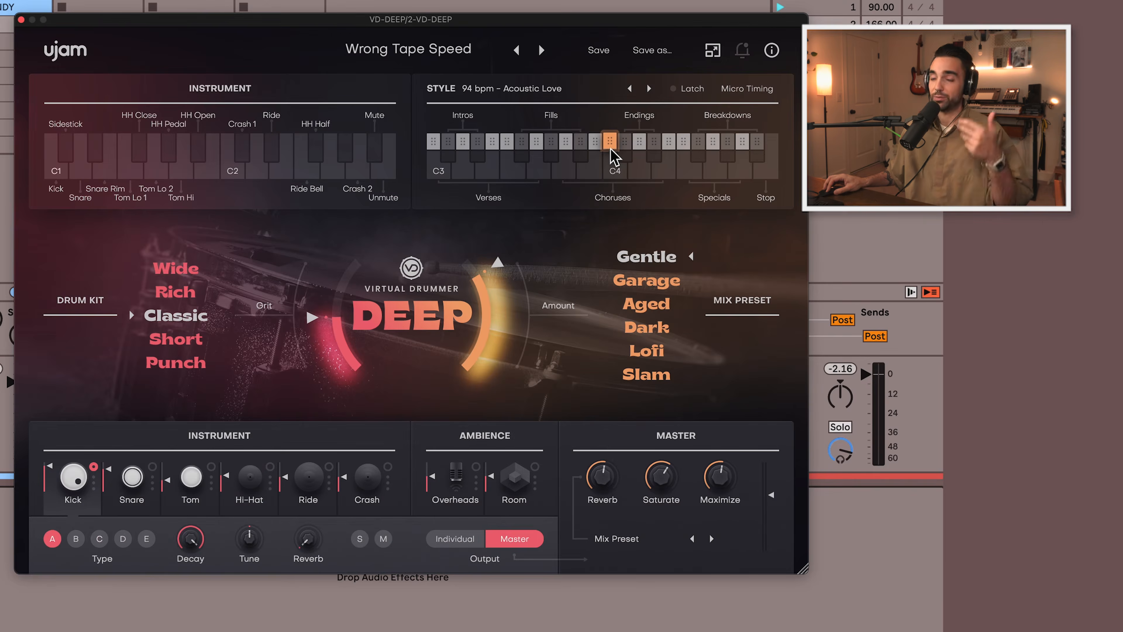
drag(606, 149, 1, 40)
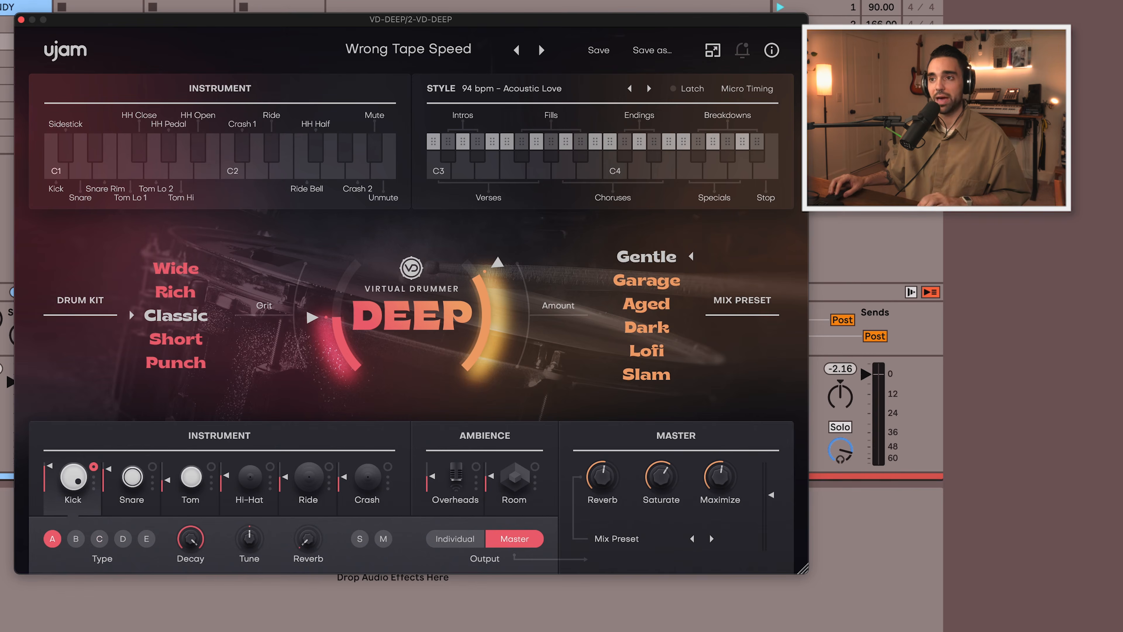
Open the exported chorus clip's notes with the plugin window closed and examine their timing and velocities.
double_click(2, 41)
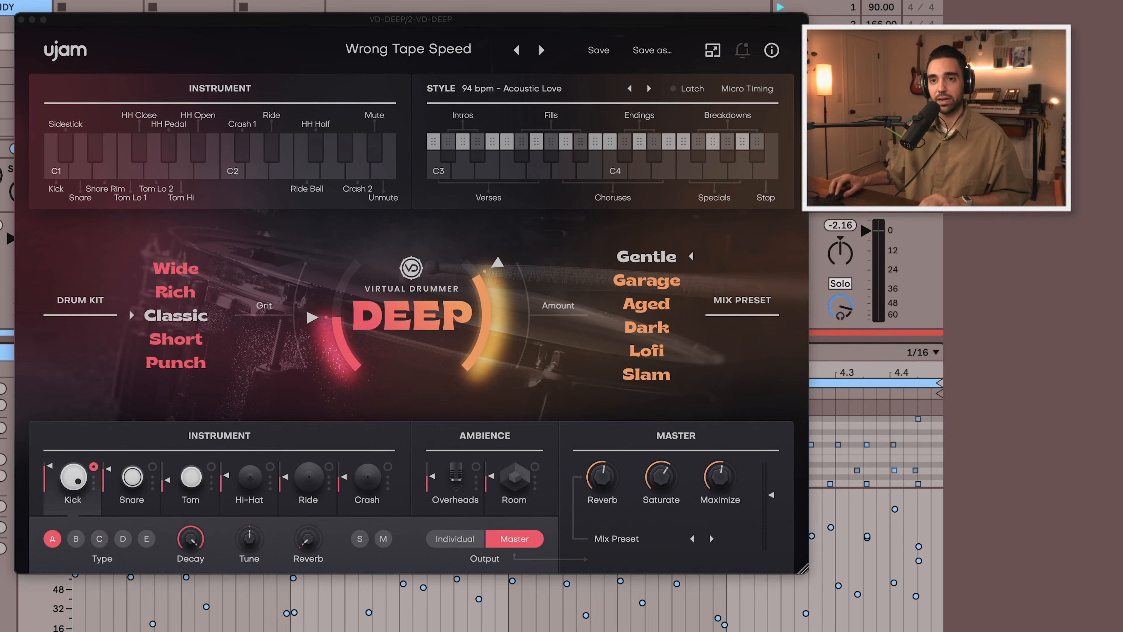
click(22, 20)
drag(544, 337, 547, 245)
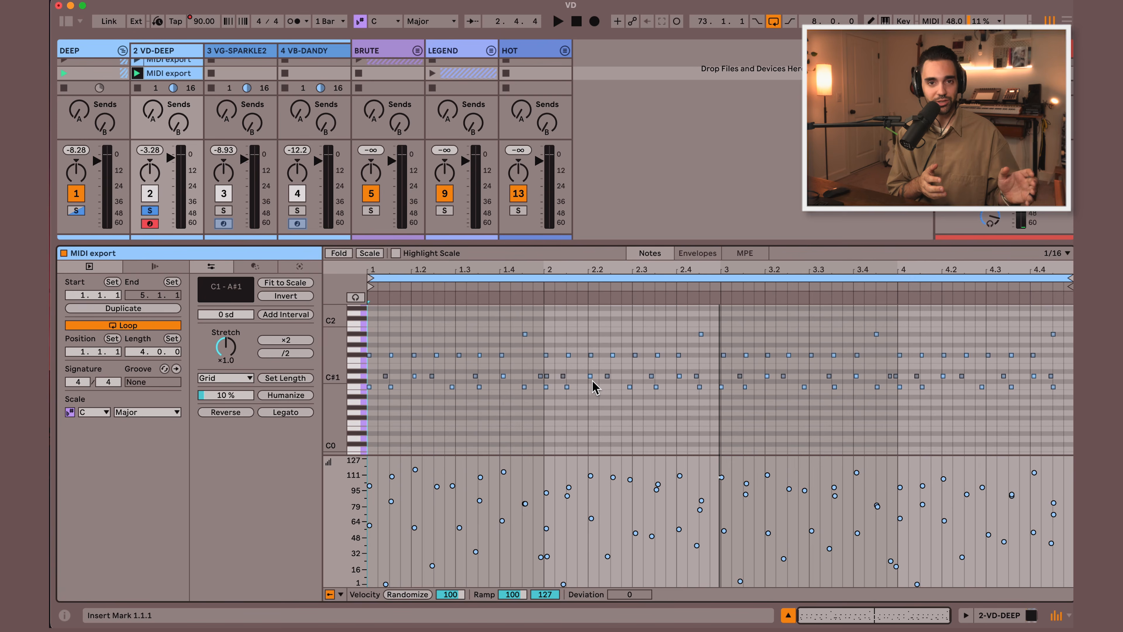
drag(456, 242, 476, 337)
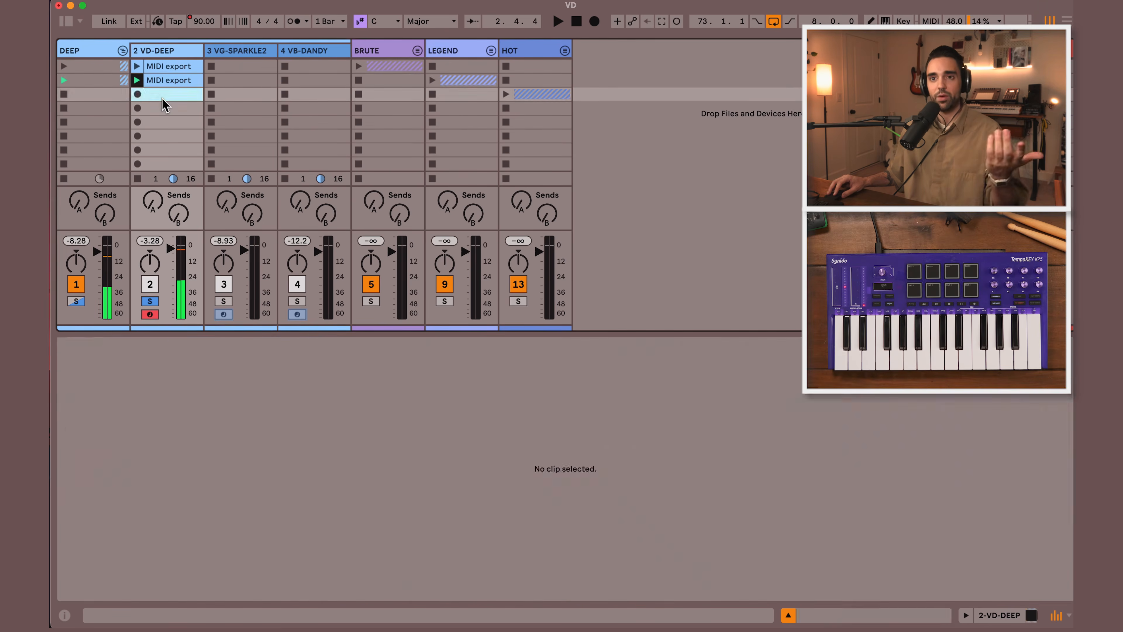
Create an empty MIDI clip below the chorus export on 2 VD-DEEP and draw an A3 note filling its whole bar.
double_click(163, 94)
drag(485, 334, 478, 178)
scroll(438, 319, up, 3)
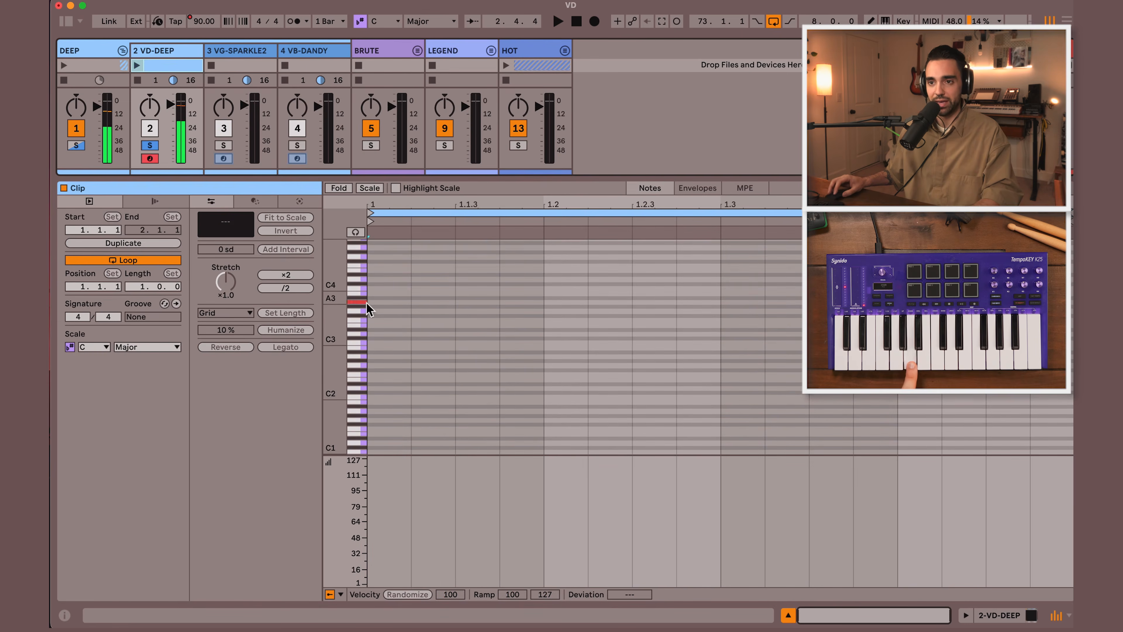
double_click(373, 303)
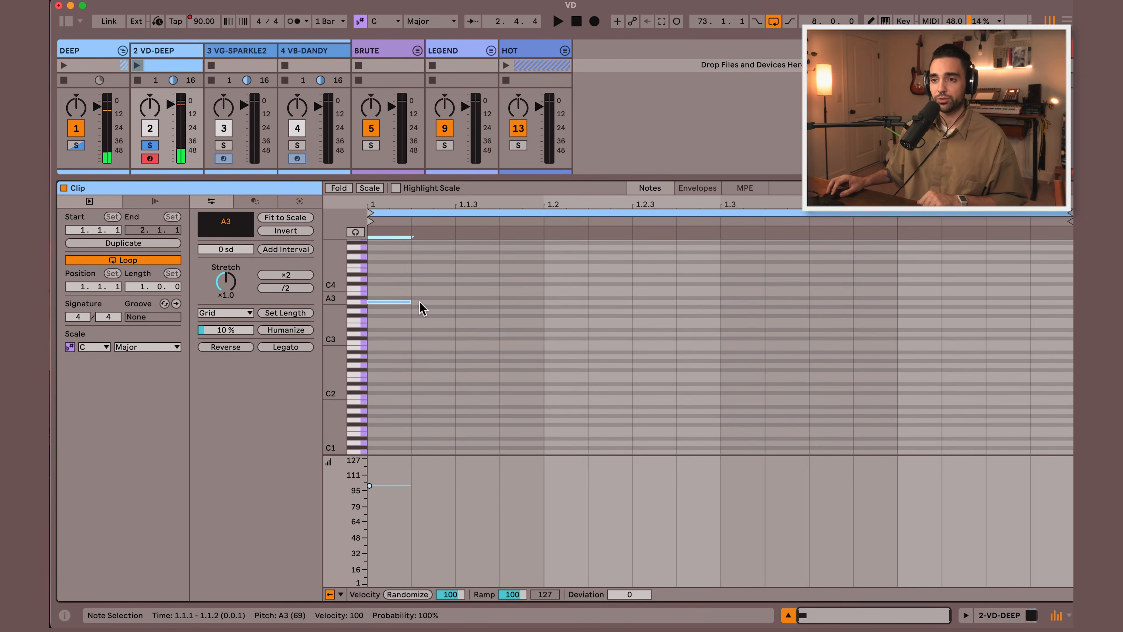
drag(413, 306, 1036, 326)
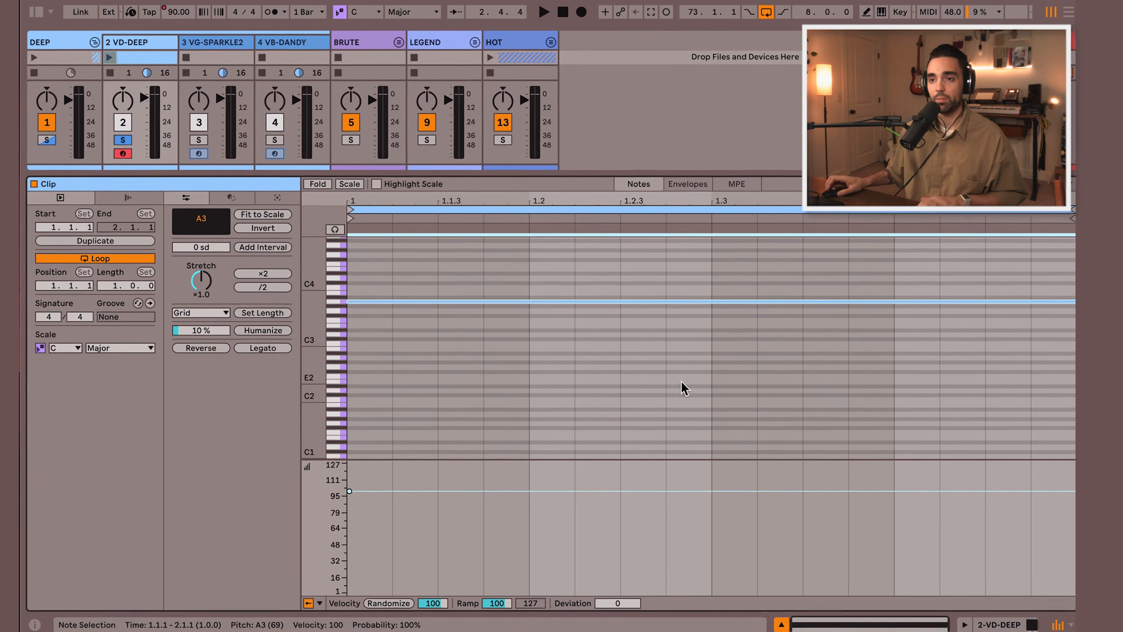
Launch the new clip on 2 VD-DEEP to hear the phrase triggered by its A3 note.
key(space)
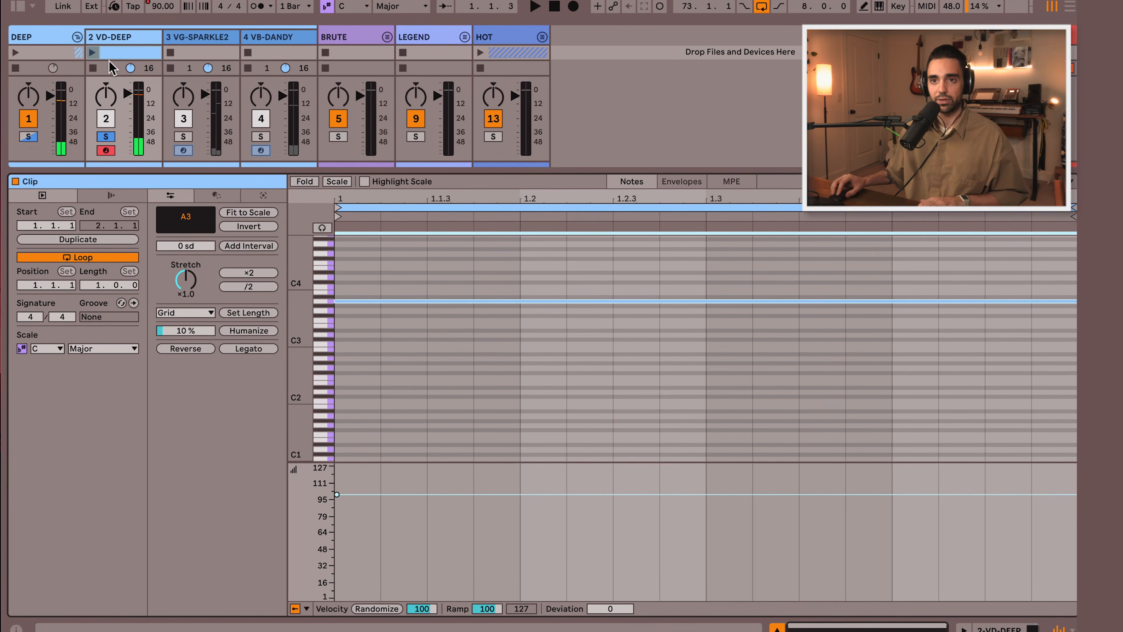
click(92, 52)
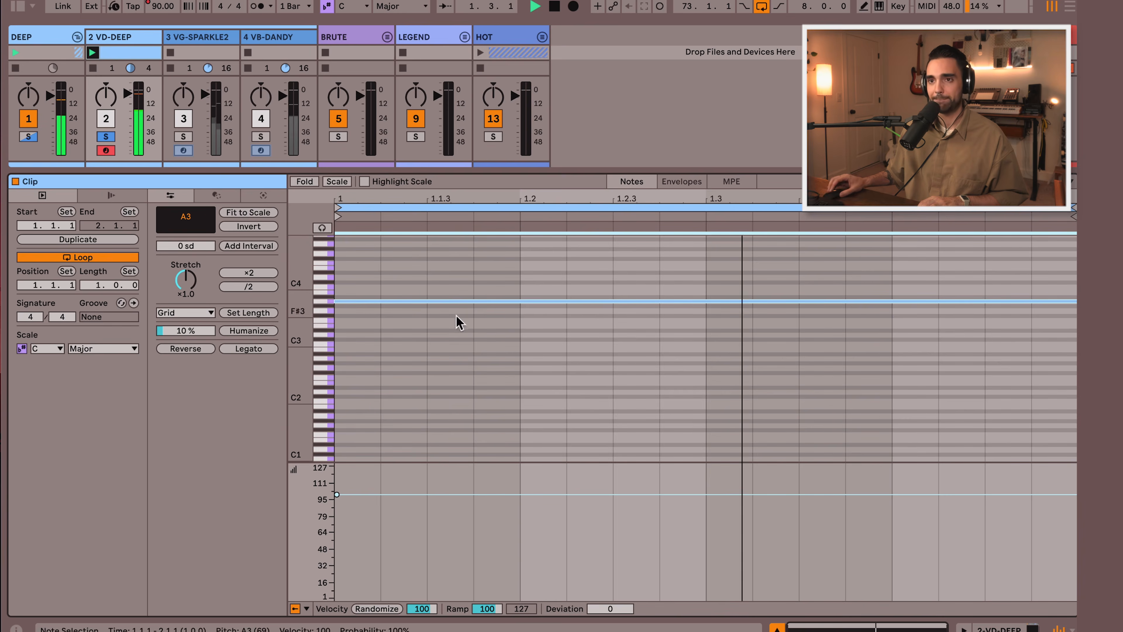
drag(418, 174, 418, 237)
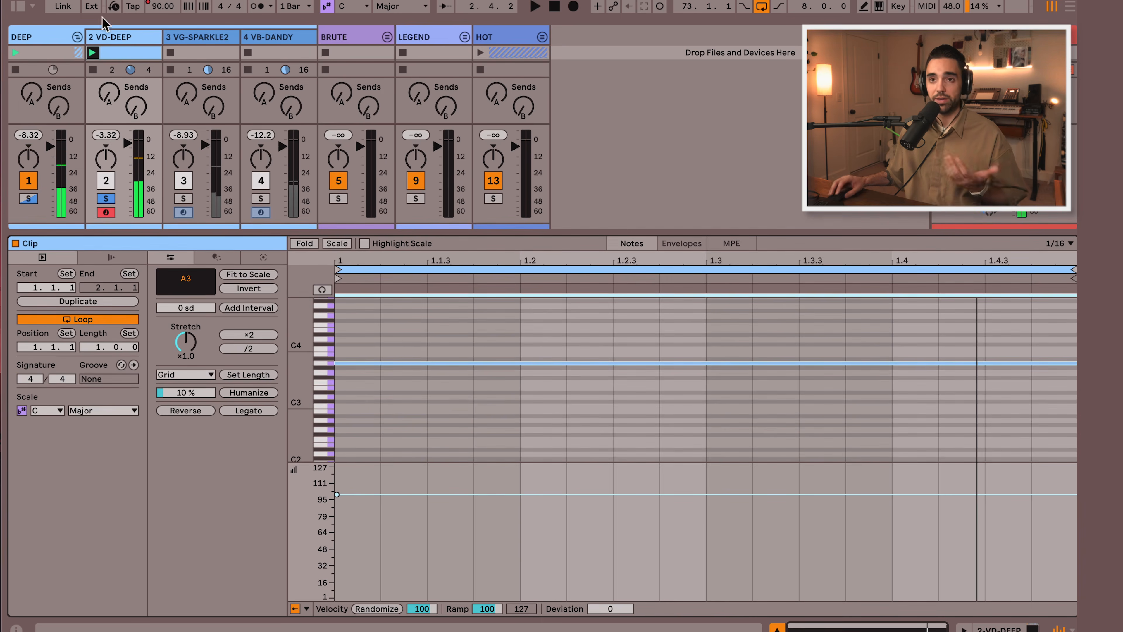
Audition the A3 style key in the VD-DEEP window and compare it with the A3 note in the clip.
double_click(118, 43)
click(42, 469)
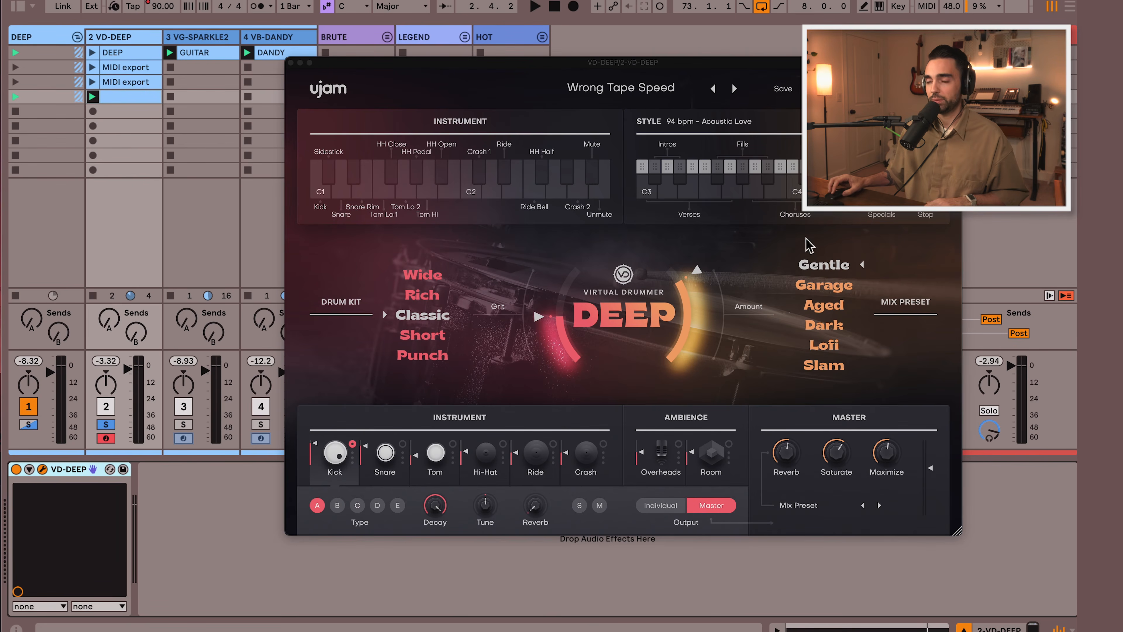
key(space)
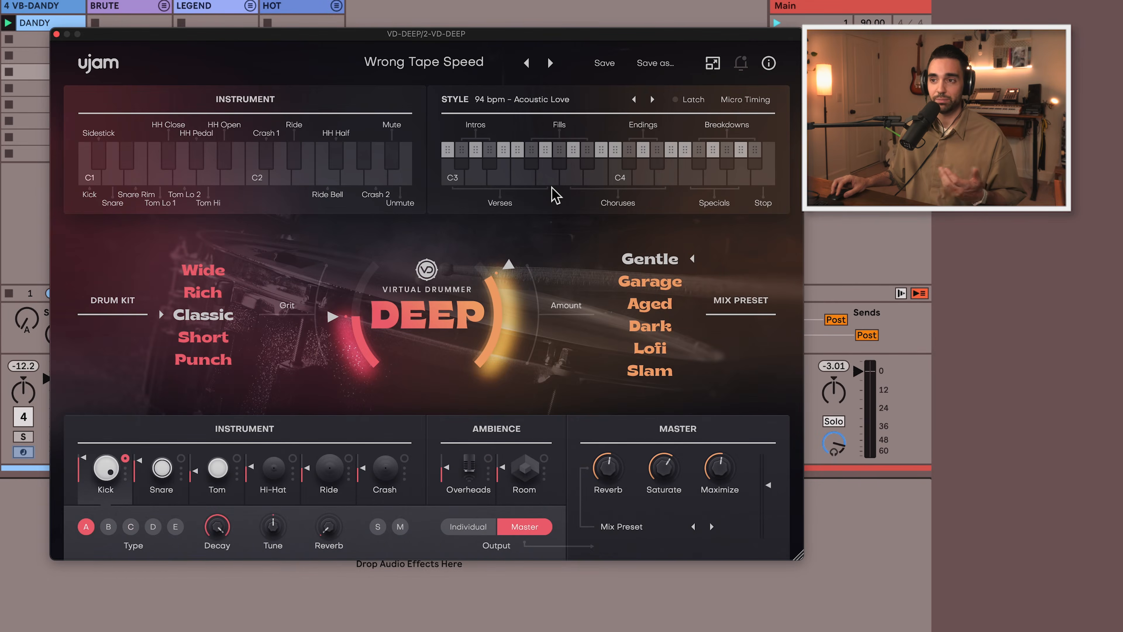
click(575, 180)
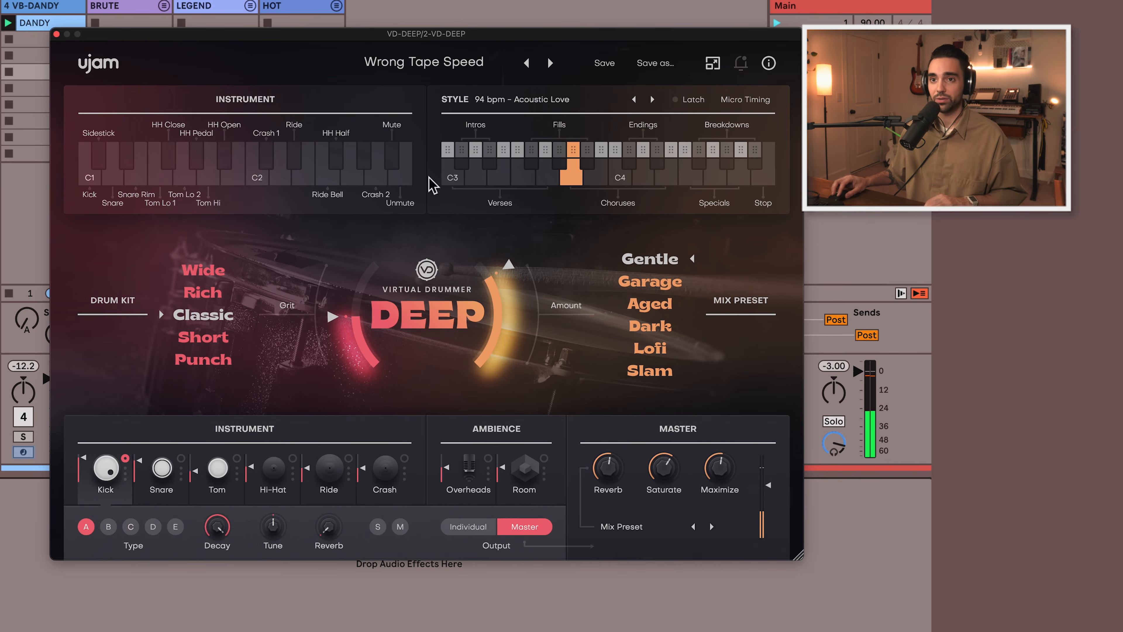
double_click(36, 22)
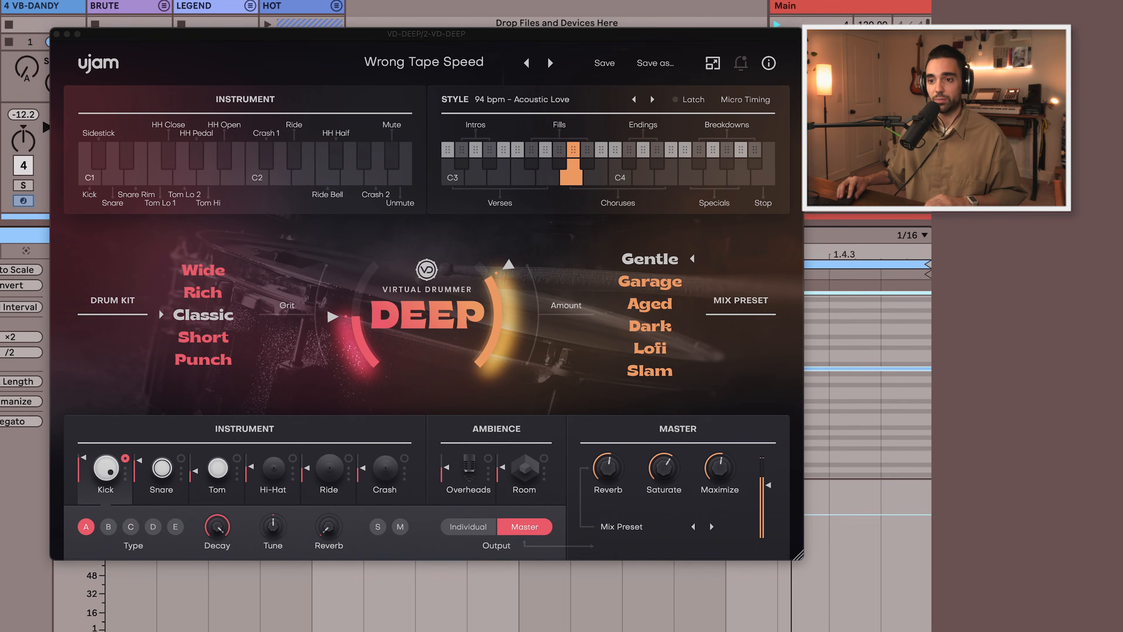
click(56, 34)
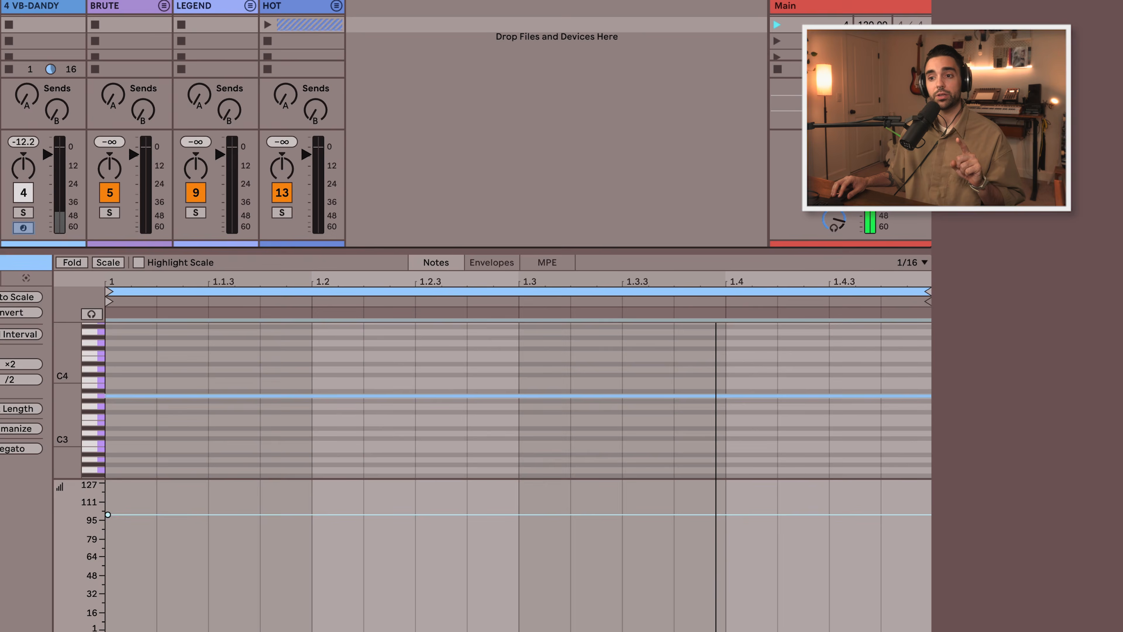
Show the VD-DEEP window again and try the Mute key on its instrument keyboard.
key(shift+Tab)
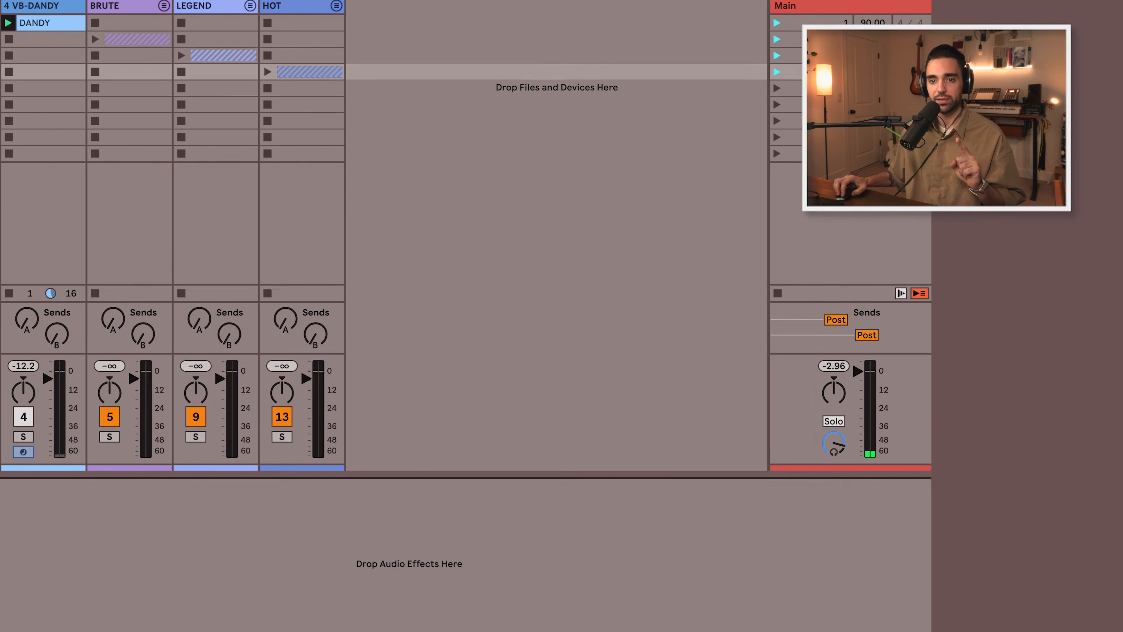
key(alt+super+p)
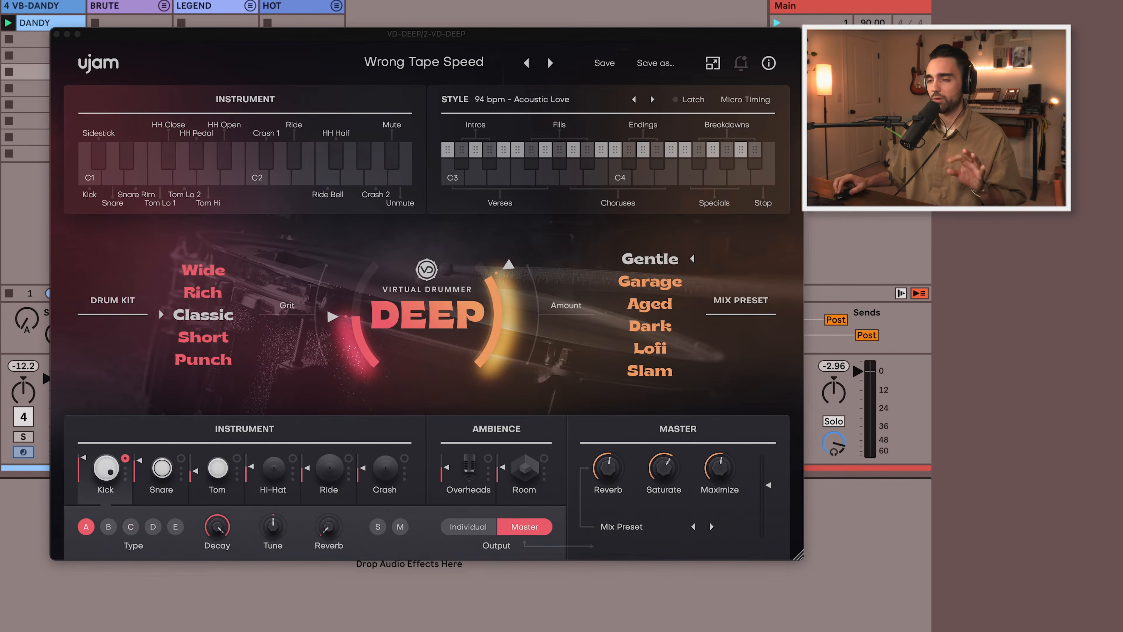
click(392, 167)
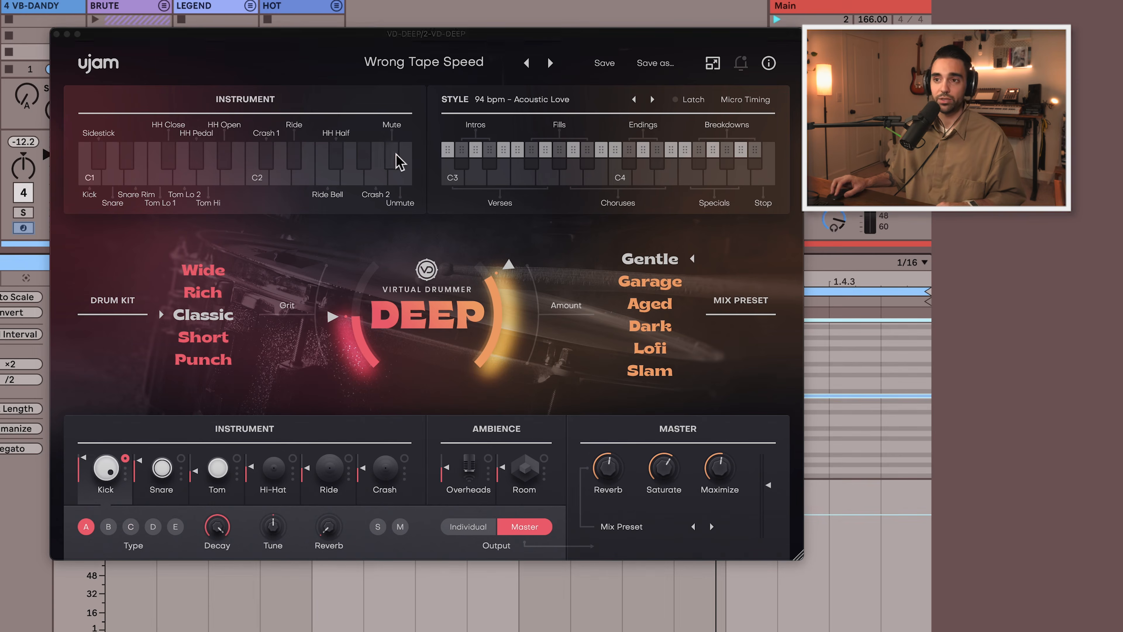
click(396, 155)
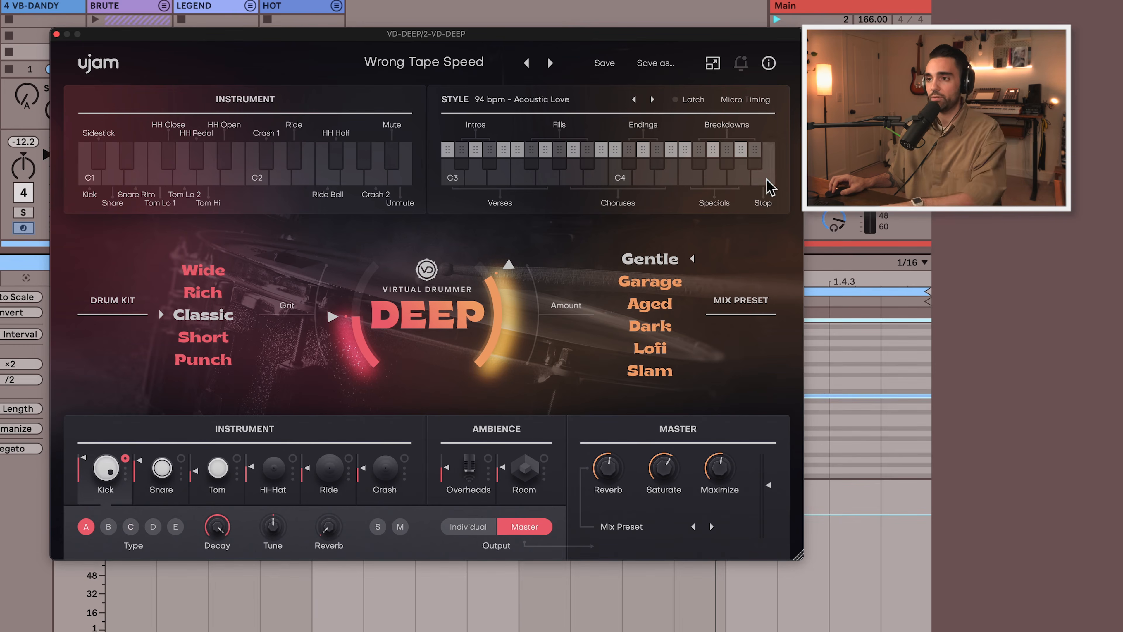
Add a B4 note from beat 1.2 to the end of the clip with the plugin window closed, as a Stop trigger.
click(56, 33)
drag(460, 247, 446, 176)
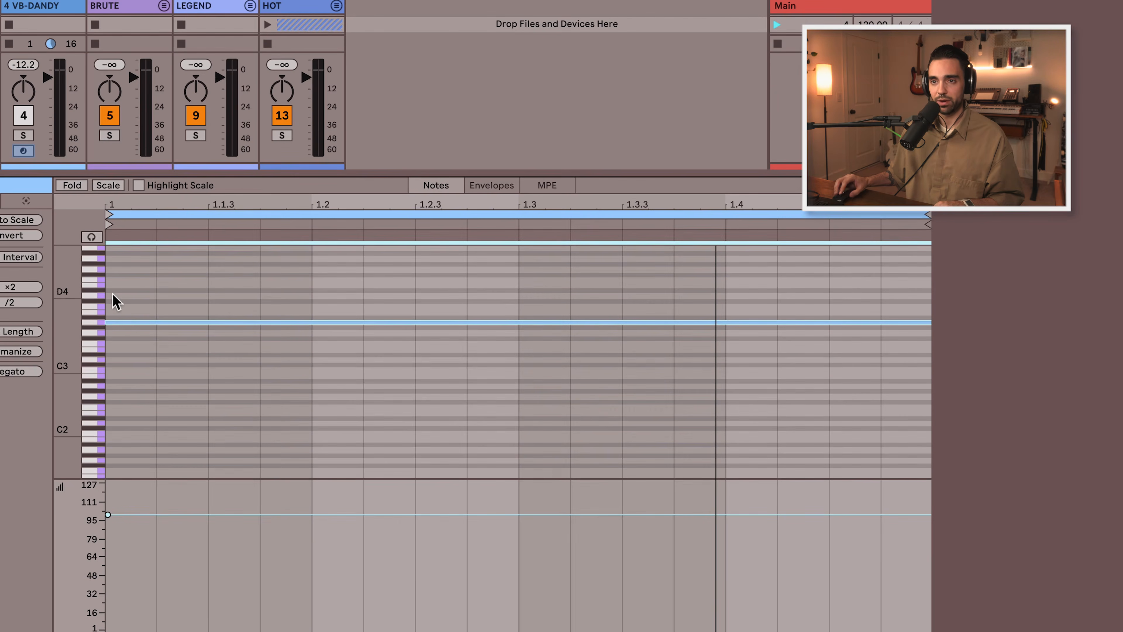
scroll(114, 301, up, 5)
double_click(208, 328)
drag(208, 332, 931, 332)
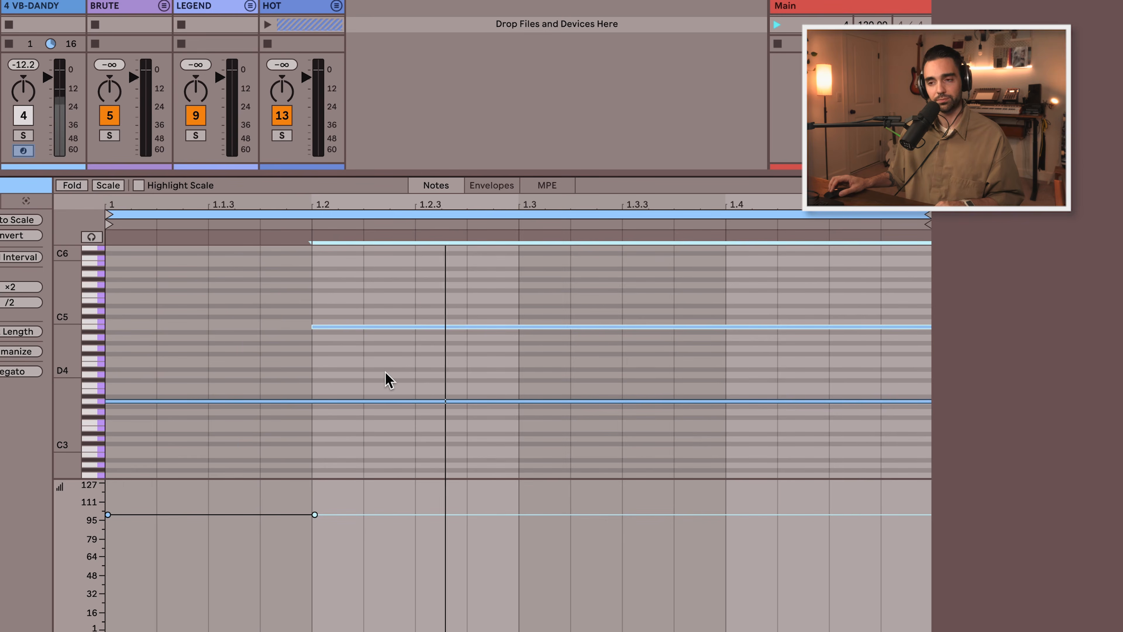
Replace the B4 note with one running from beat 1.3 to the end of the clip.
click(355, 352)
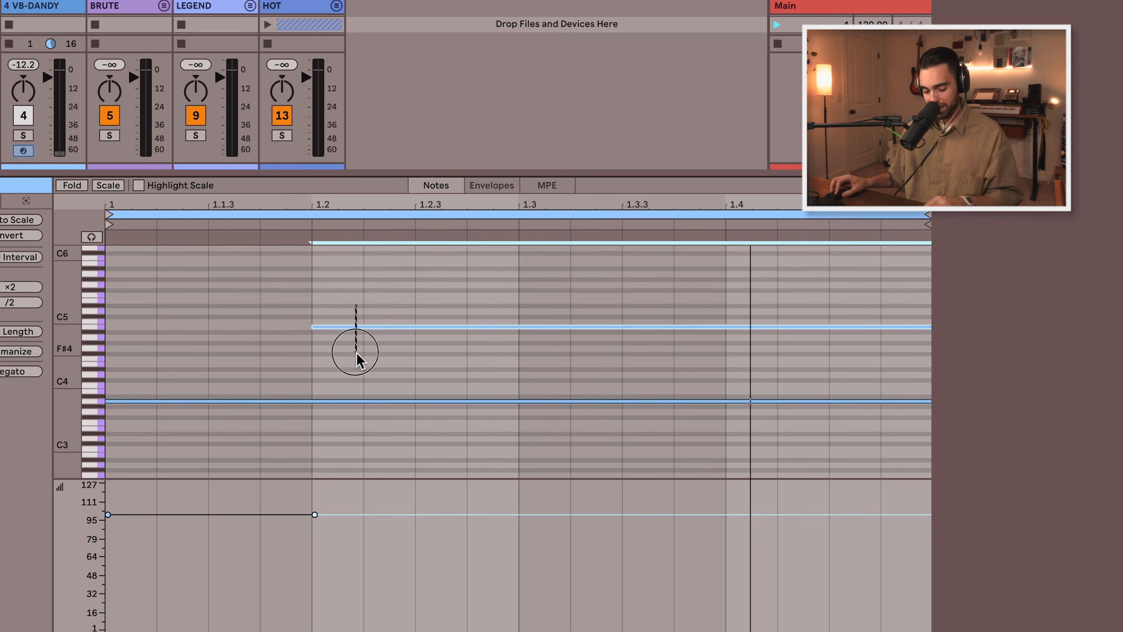
key(Delete)
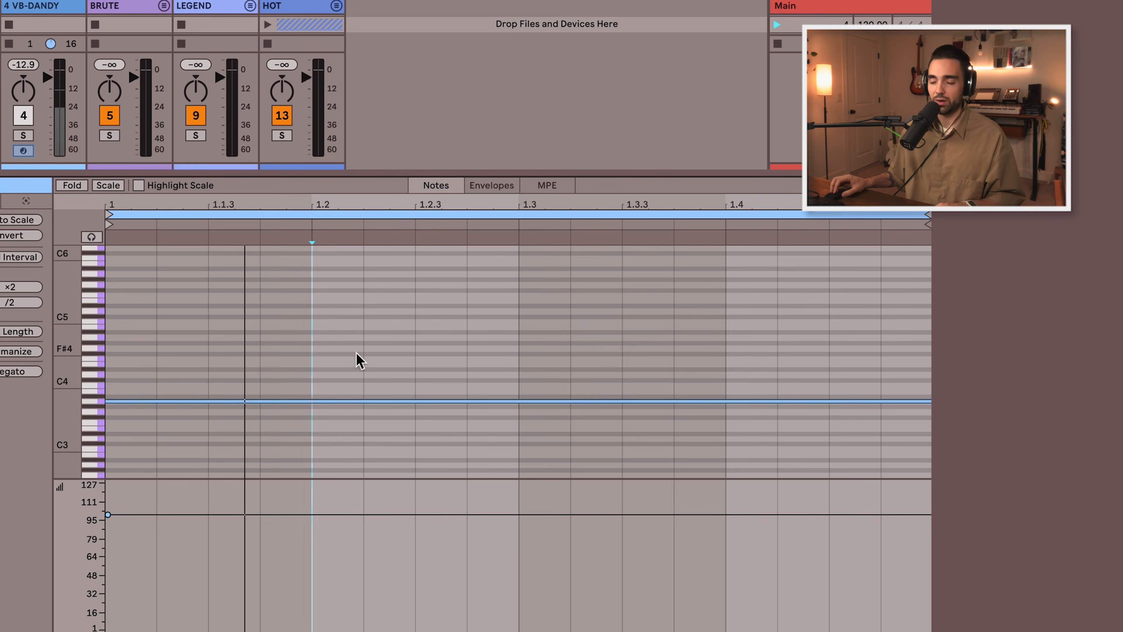
double_click(528, 328)
drag(570, 327, 929, 328)
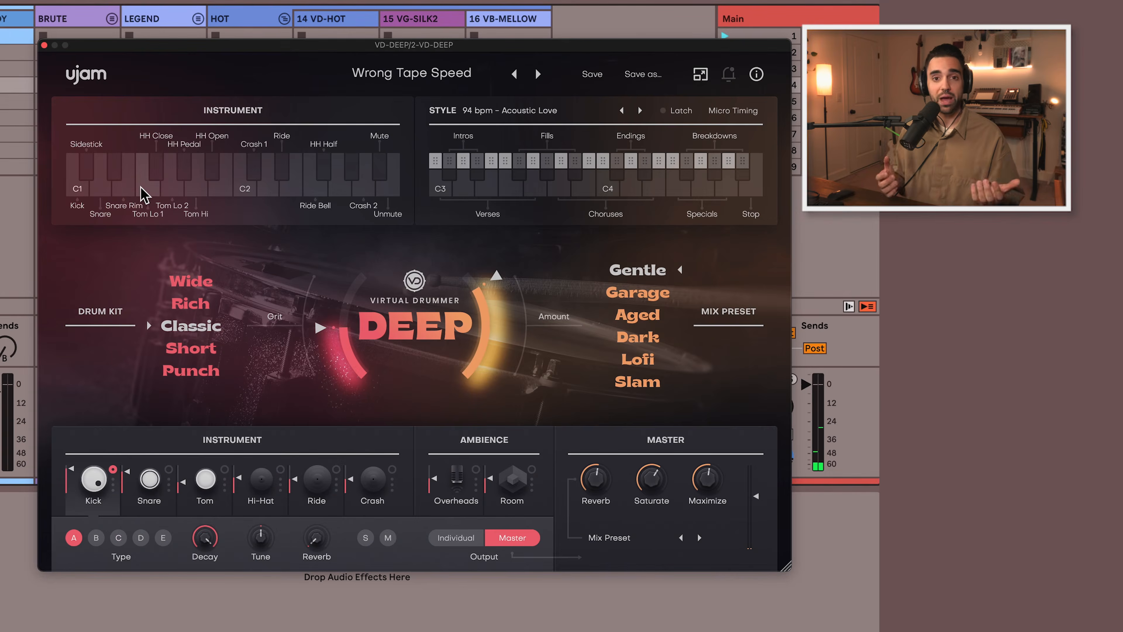
Preview the Acoustic Love phrase pads around F#3 and A#3 in VD-DEEP, and close the plugin window.
click(530, 169)
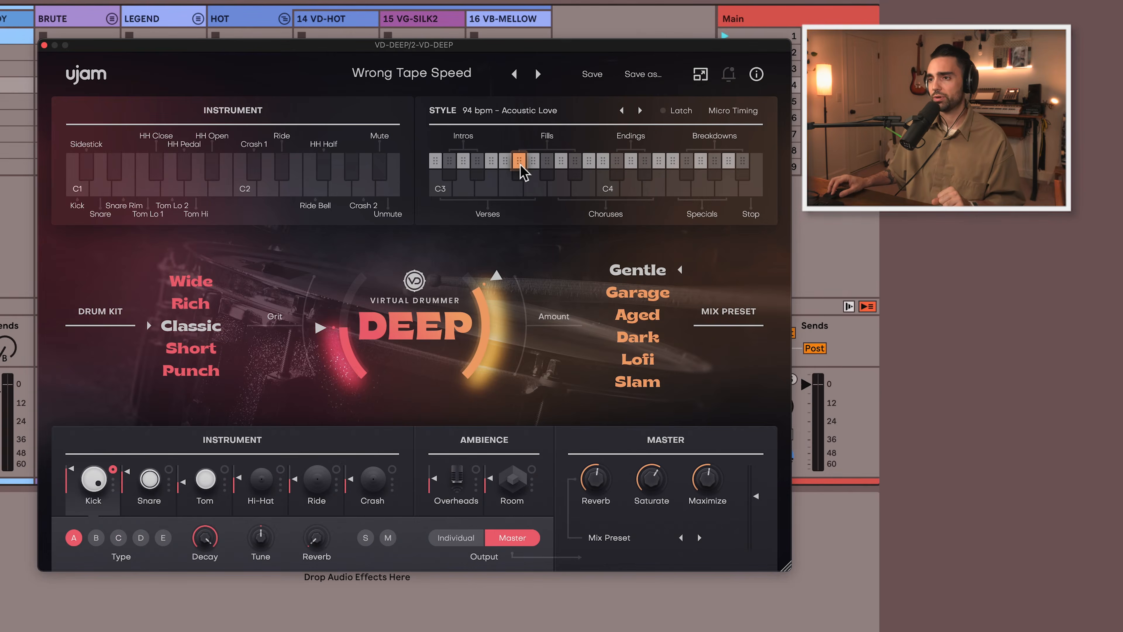
click(579, 158)
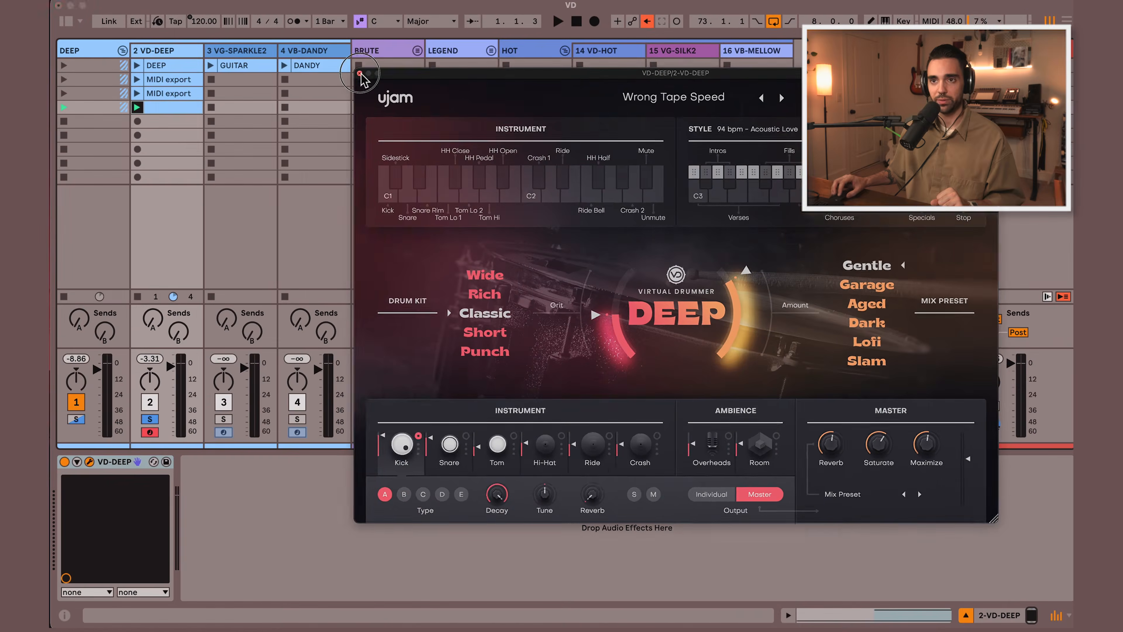
click(44, 45)
Open the A3 clip on 2 VD-DEEP and delete its B4 note.
click(162, 107)
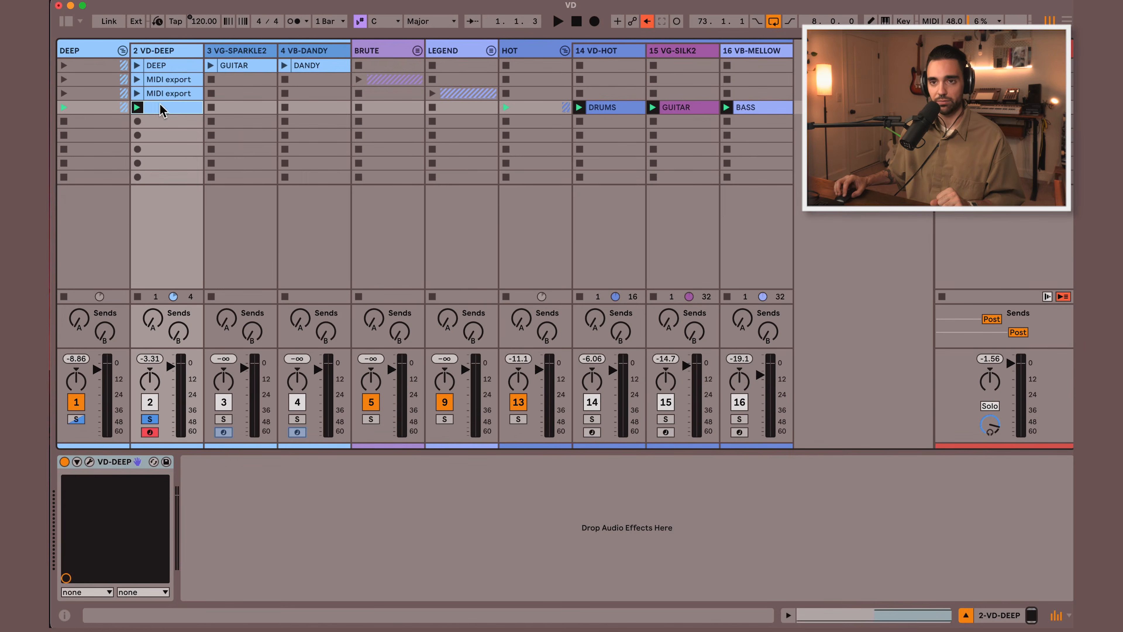
double_click(167, 111)
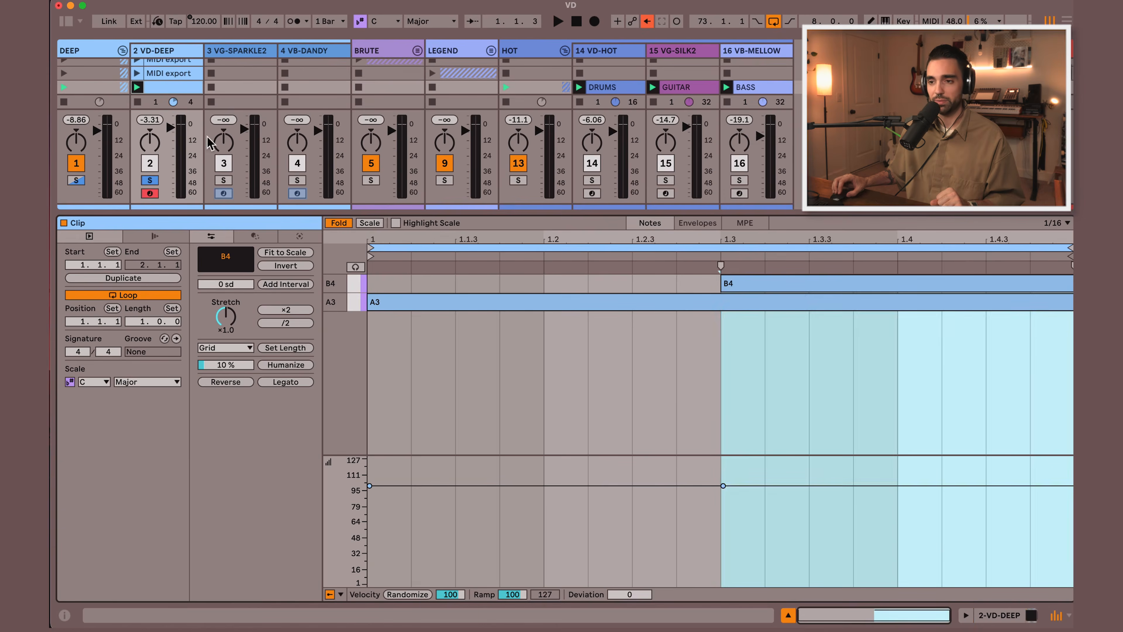
click(797, 286)
key(Delete)
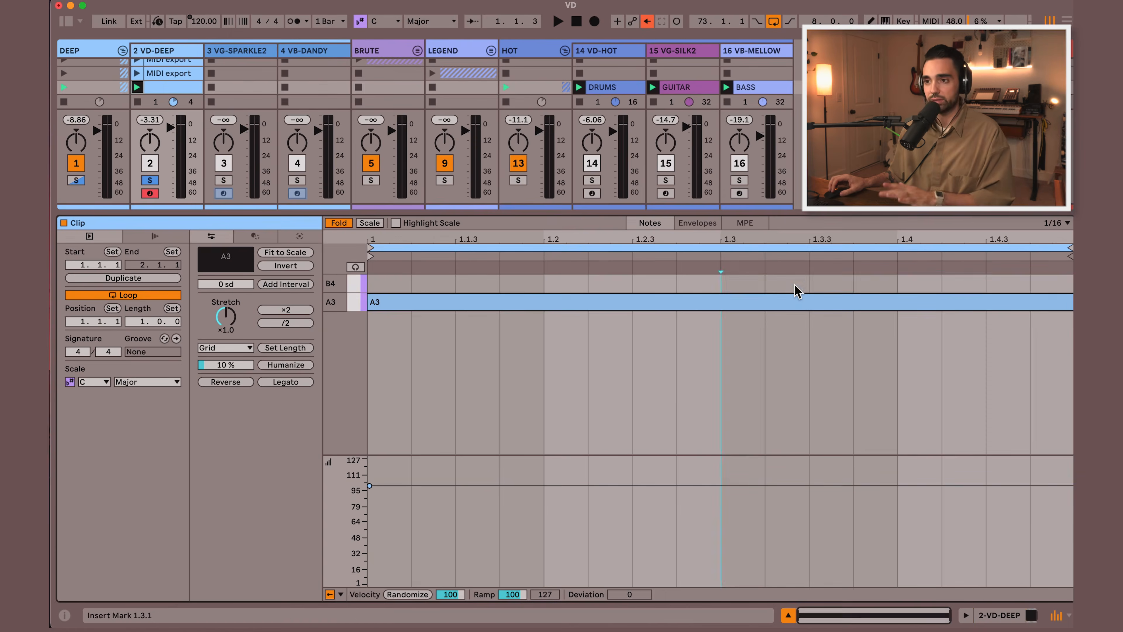
Show the full pitch range of the A3 clip and add an F#3 note from beat 1.2 to beat 1.3.
click(338, 224)
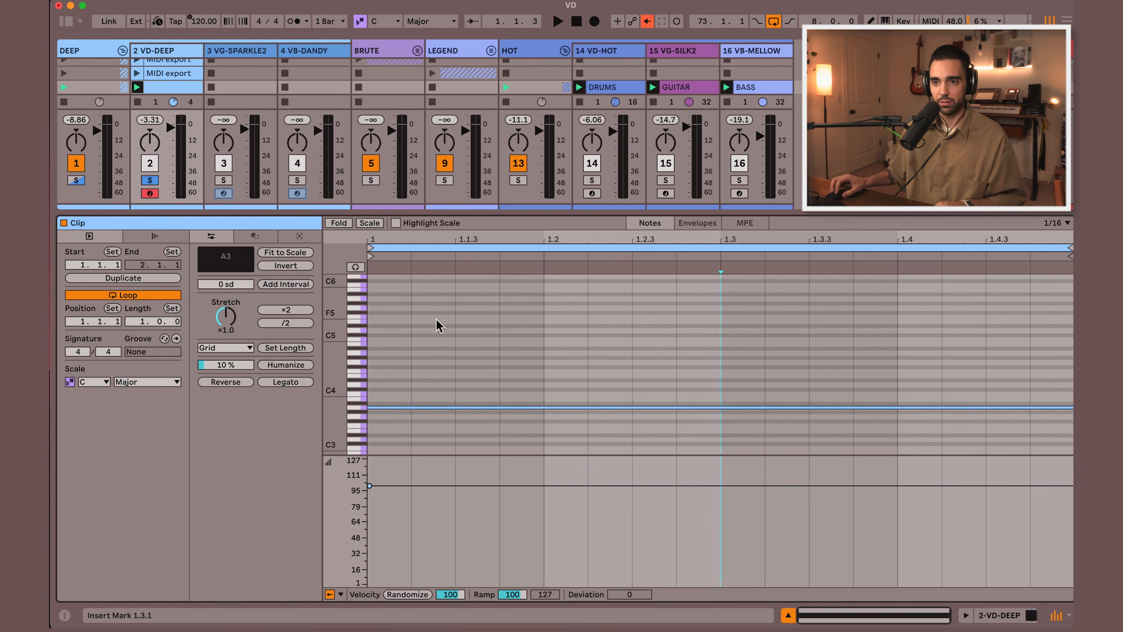
scroll(420, 381, down, 3)
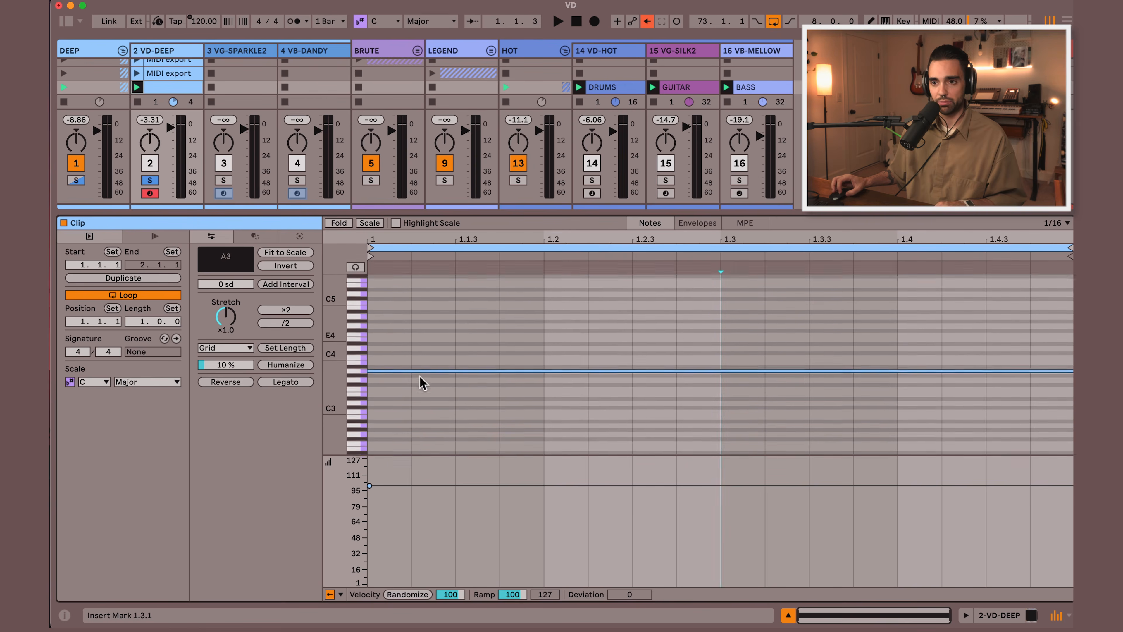
double_click(425, 371)
drag(444, 373, 566, 368)
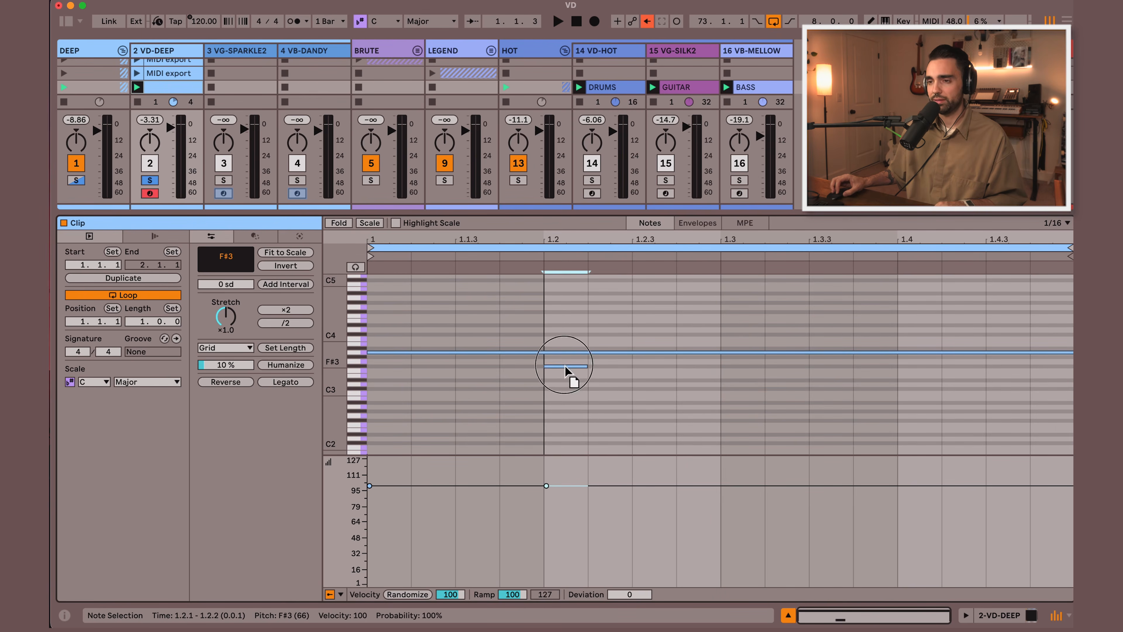
drag(588, 370, 718, 369)
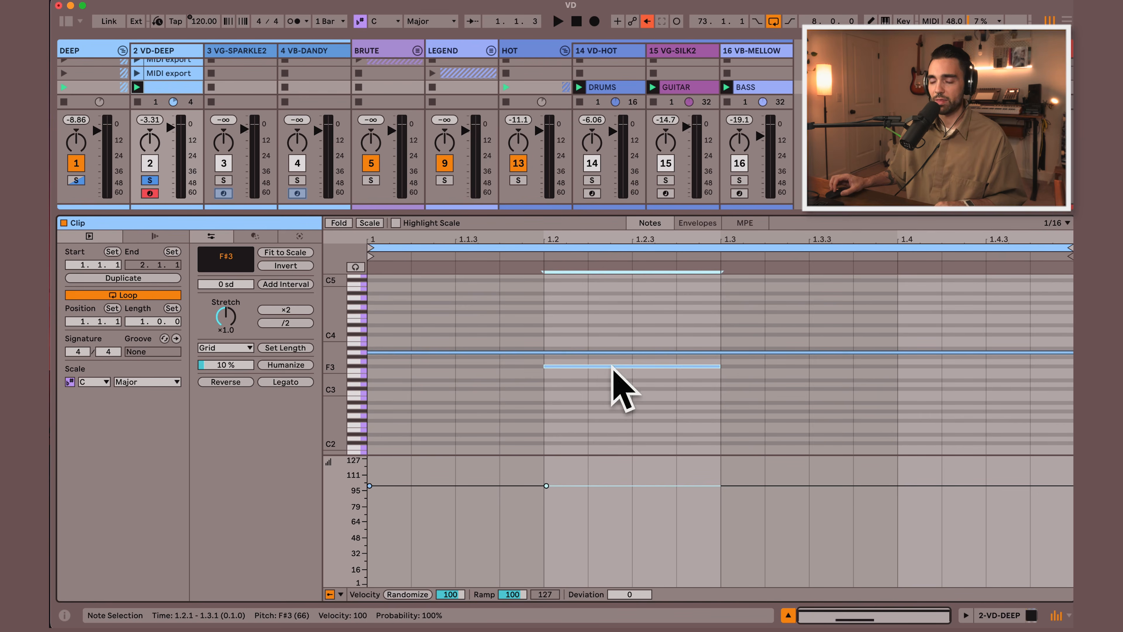
Deselect the A3 and F#3 notes and launch the edited clip on 2 VD-DEEP to audition it.
drag(428, 278, 442, 390)
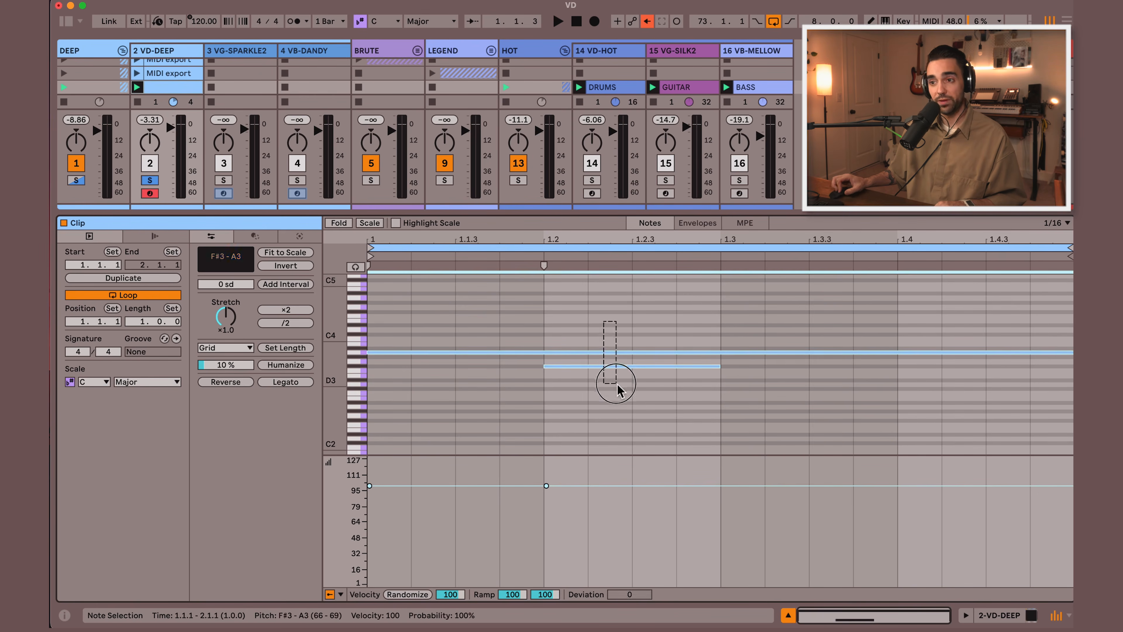
click(760, 291)
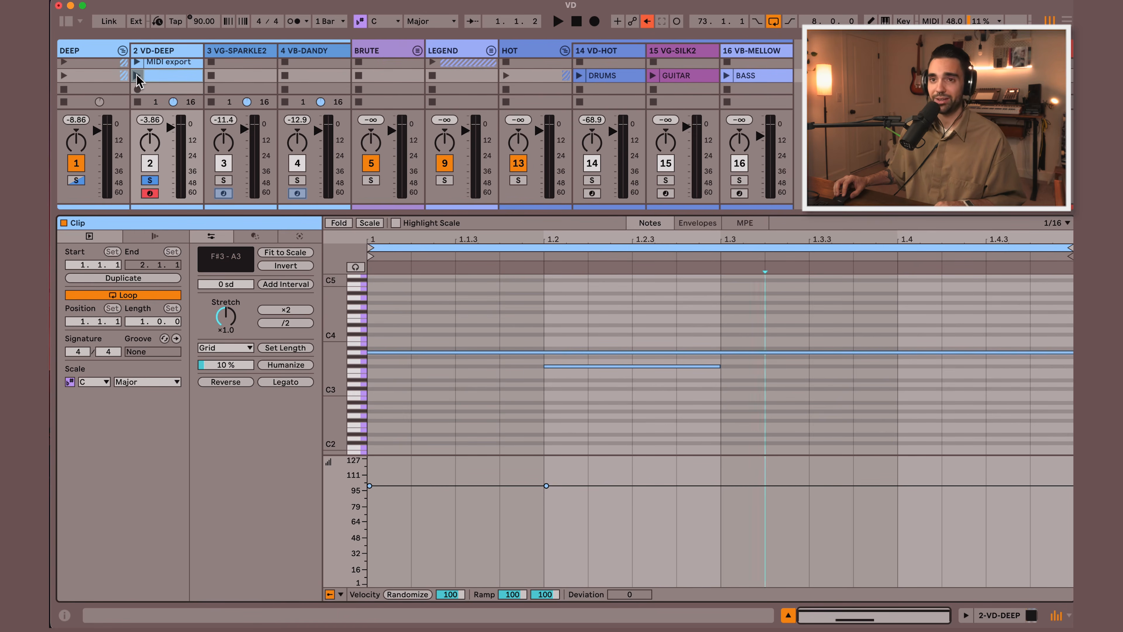
click(138, 75)
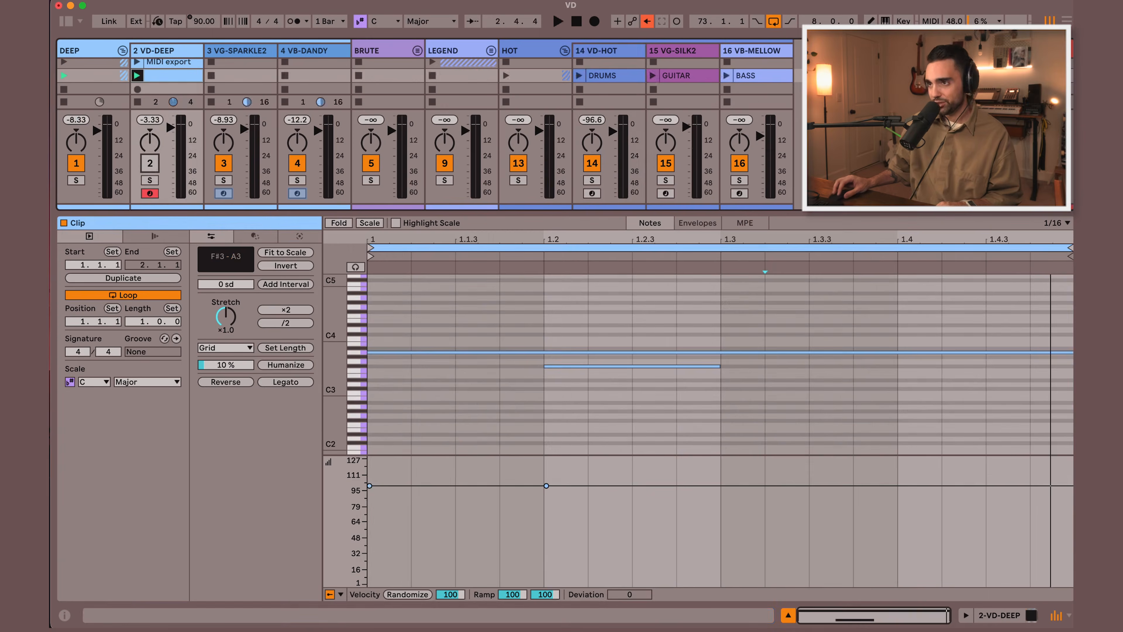
key(space)
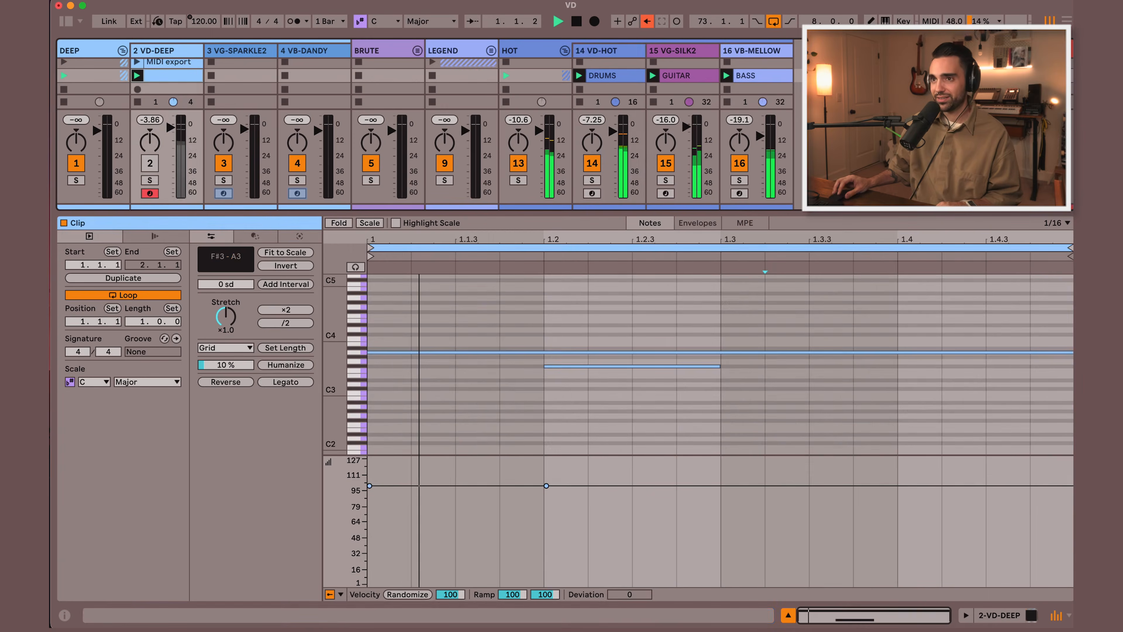
Open the VD-HOT plugin window on track 14 and move it clear of the clip slots.
double_click(594, 50)
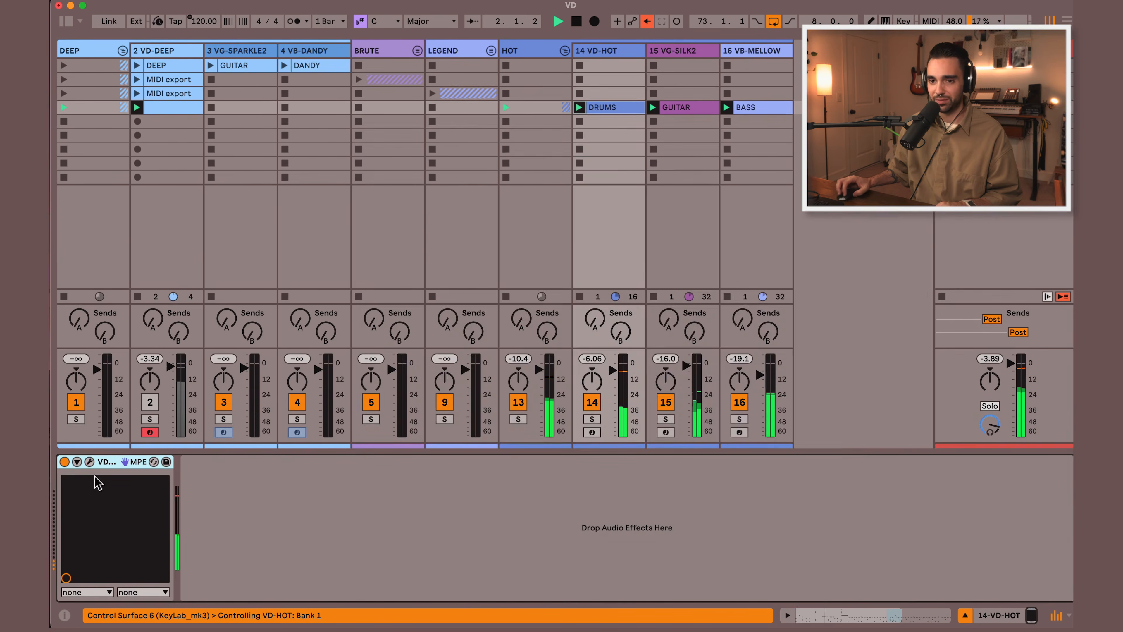
click(90, 462)
drag(530, 82, 487, 78)
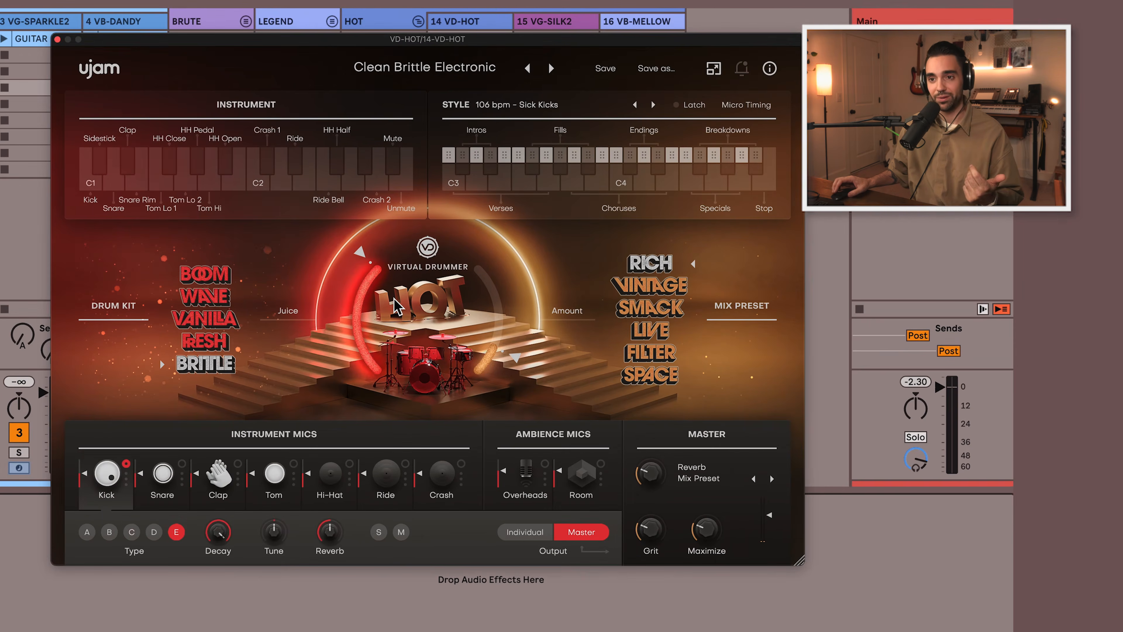
drag(299, 50, 301, 106)
drag(432, 106, 424, 29)
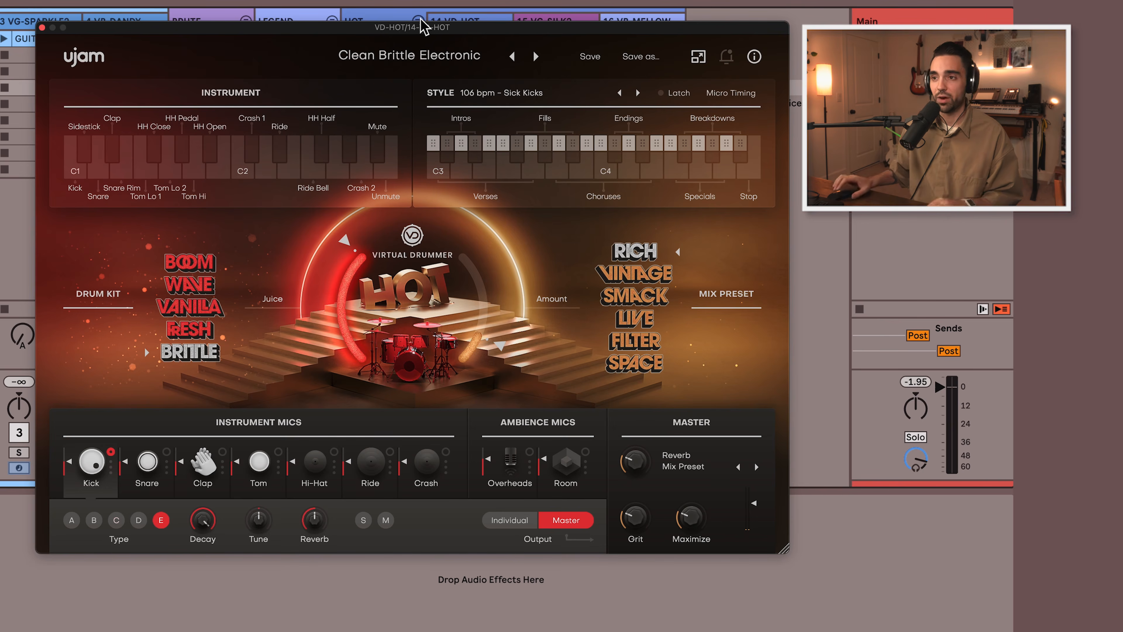
drag(422, 26, 305, 174)
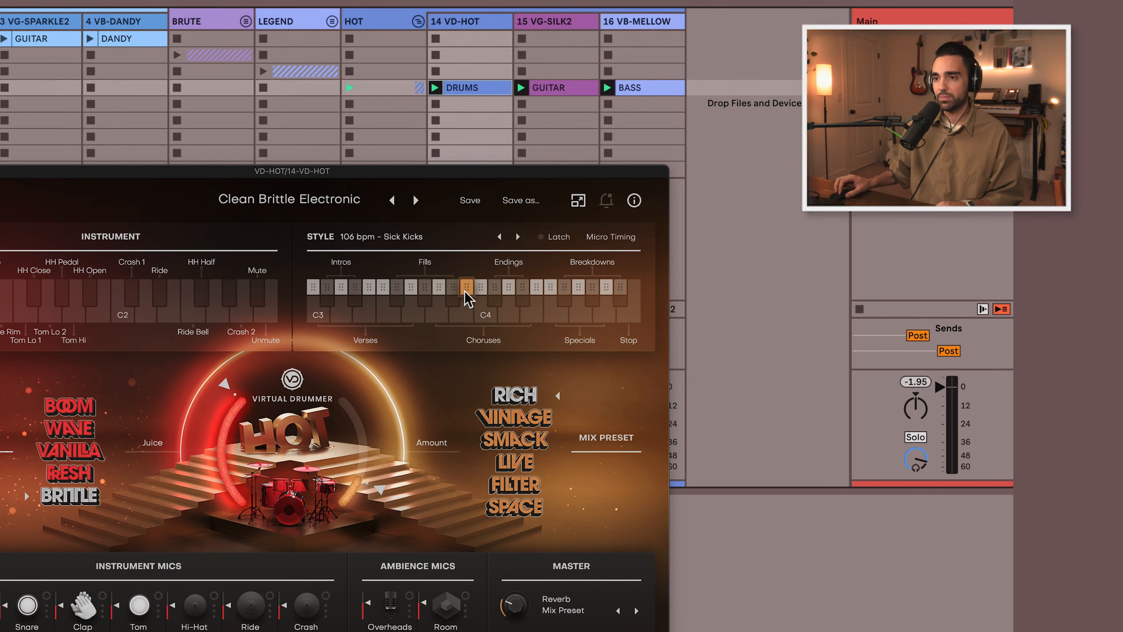
Export the B3 phrase from VD-HOT as a MIDI clip below DRUMS, close the plugin window, and adjust the clip view height.
drag(464, 292, 438, 104)
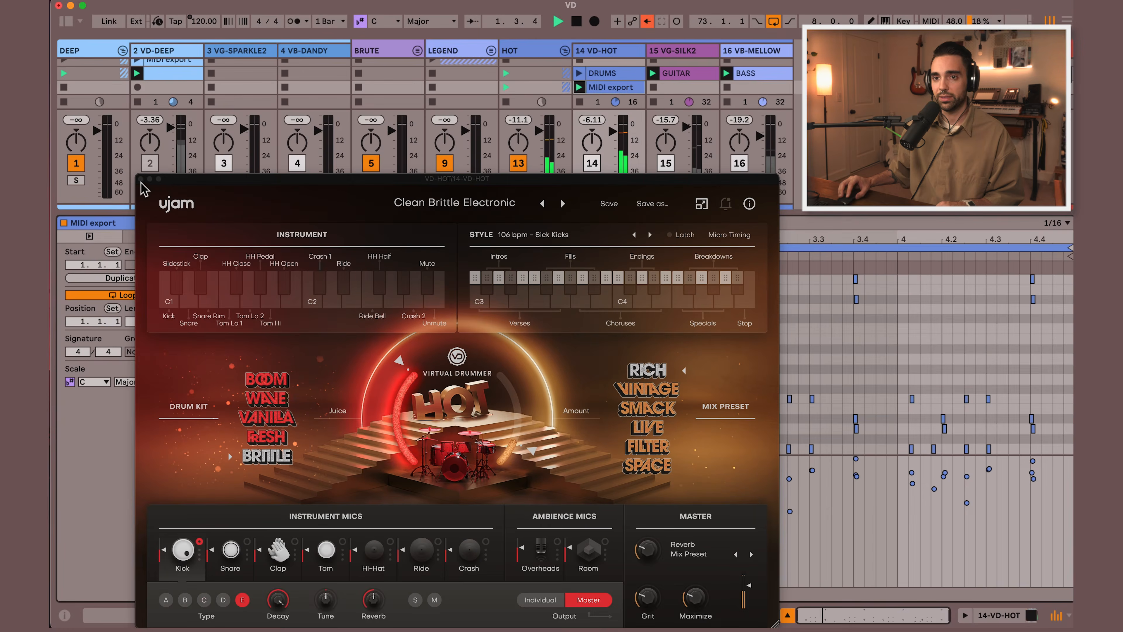
click(127, 178)
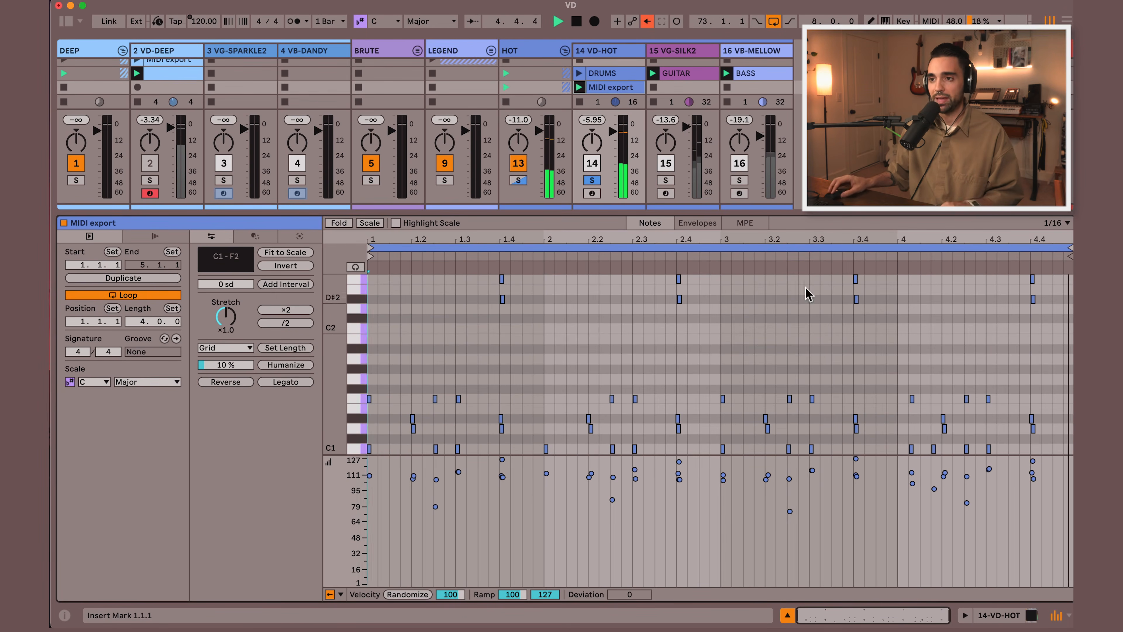
drag(699, 217, 692, 229)
drag(693, 230, 692, 266)
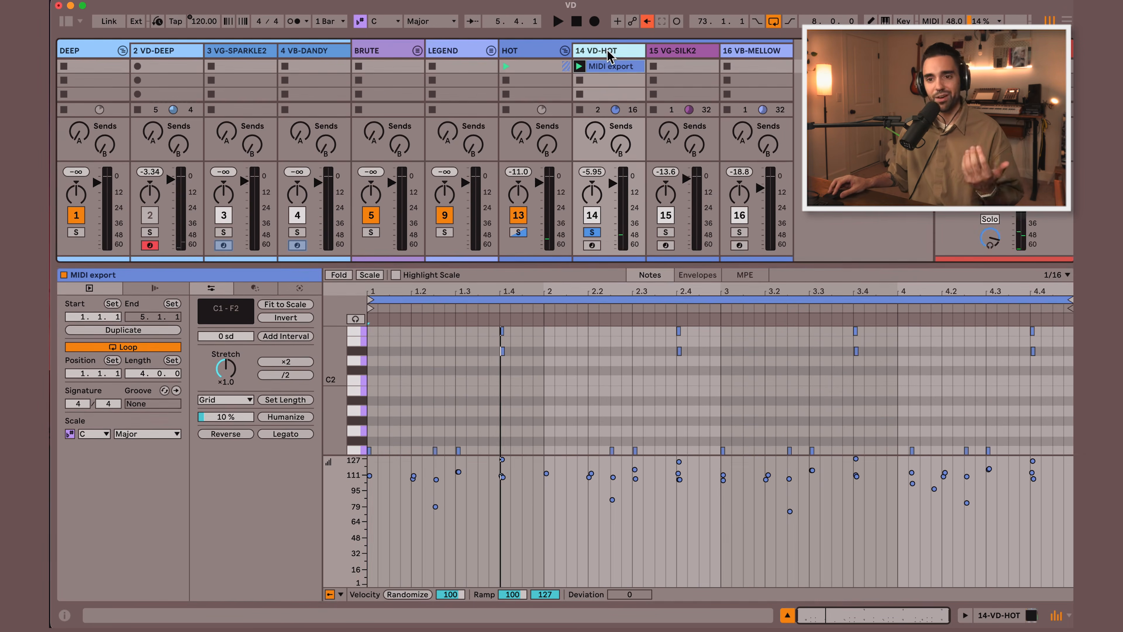
Reopen the VD-HOT window, audition the E4 phrase, and export it as a second MIDI clip on 14 VD-HOT.
double_click(606, 51)
click(88, 463)
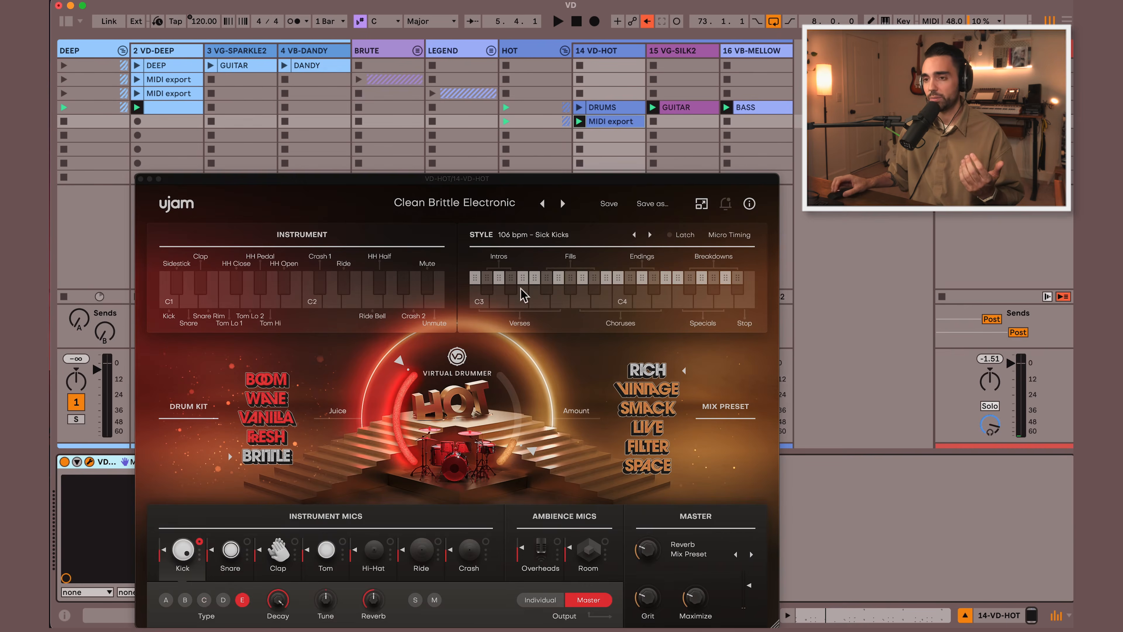
click(664, 304)
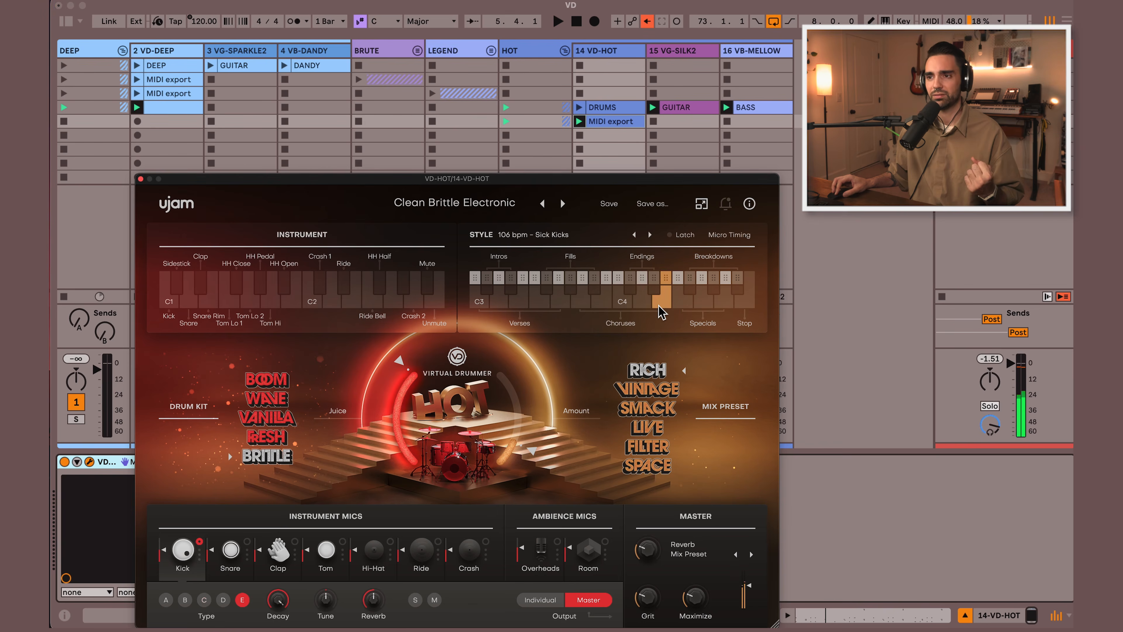
drag(668, 283, 617, 137)
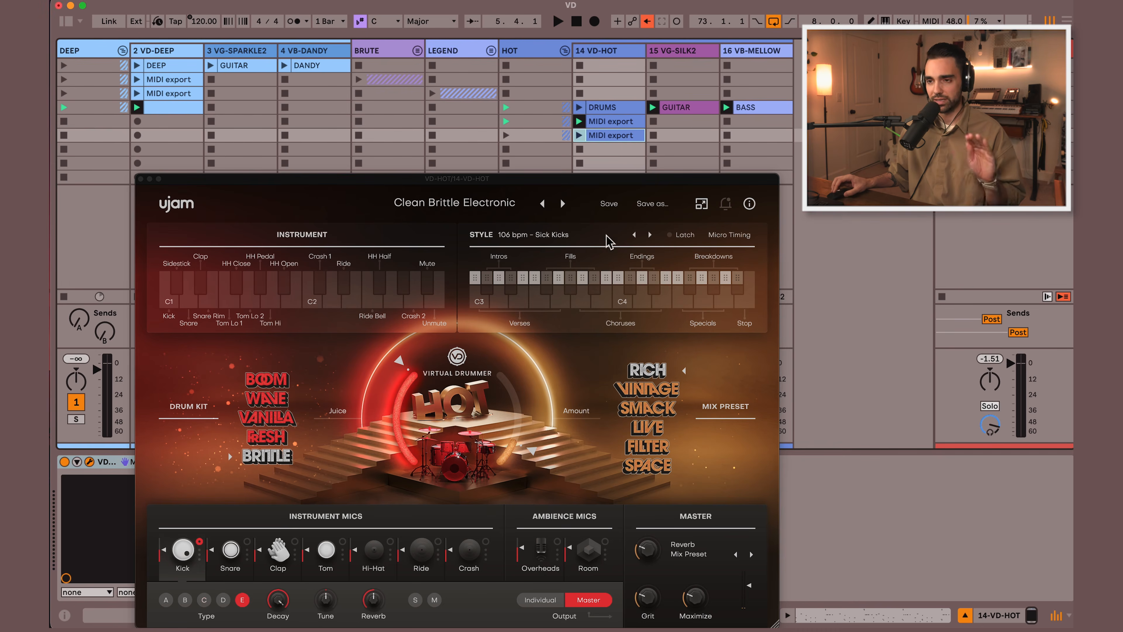
Audition VD-HOT's fills, export the F#3 fill as a third MIDI clip on track 14, and close the plugin window.
click(570, 291)
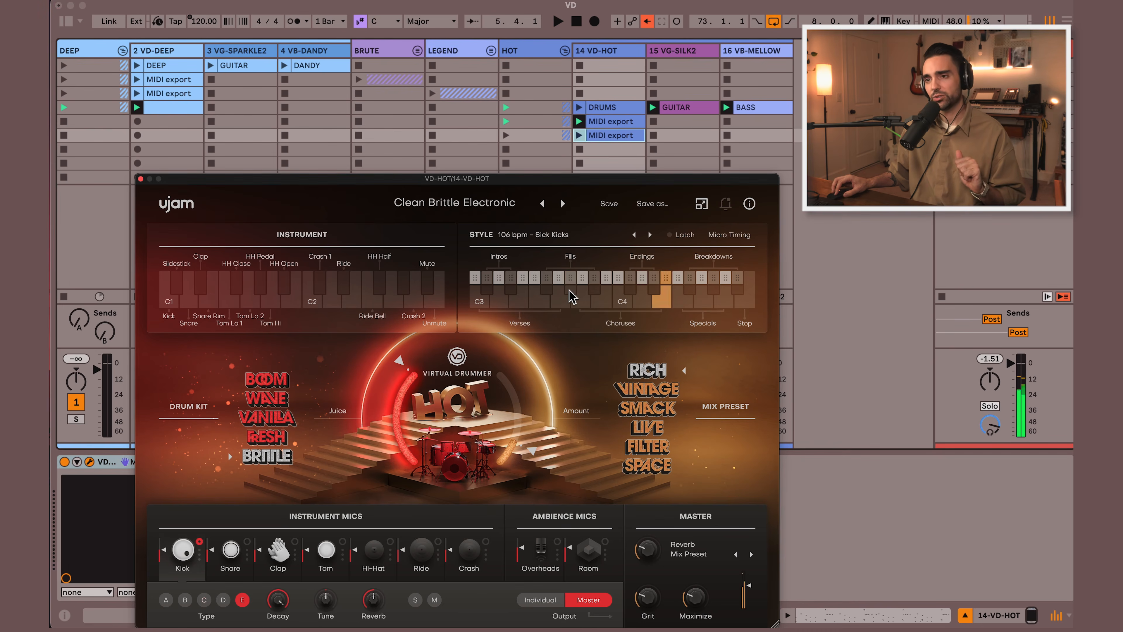
click(551, 292)
click(547, 290)
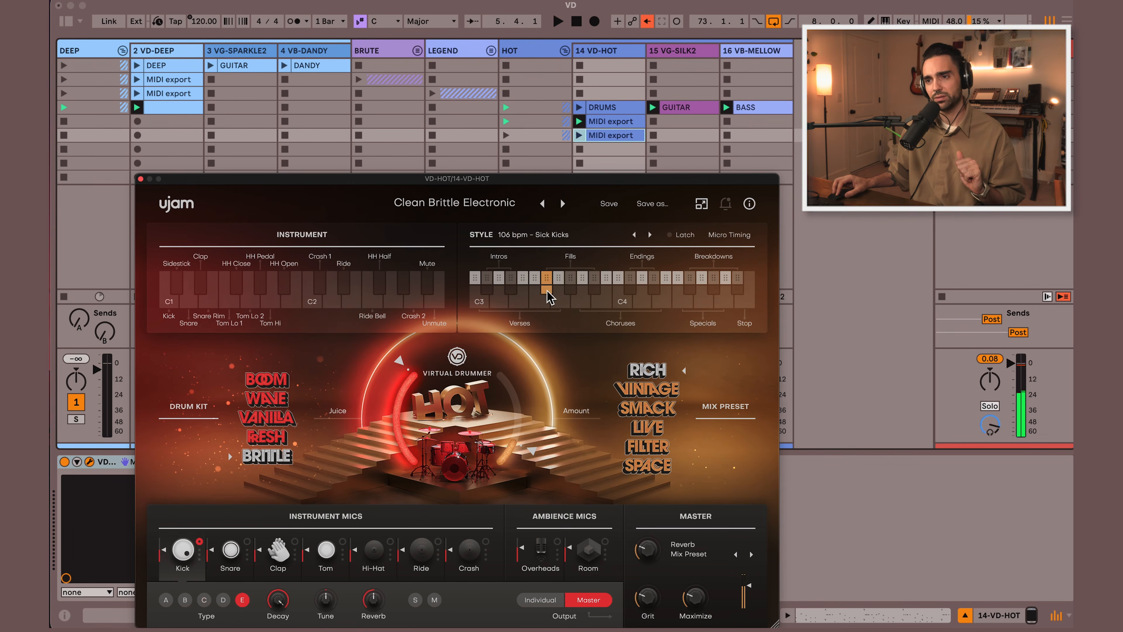
click(548, 288)
drag(549, 285, 604, 159)
click(141, 179)
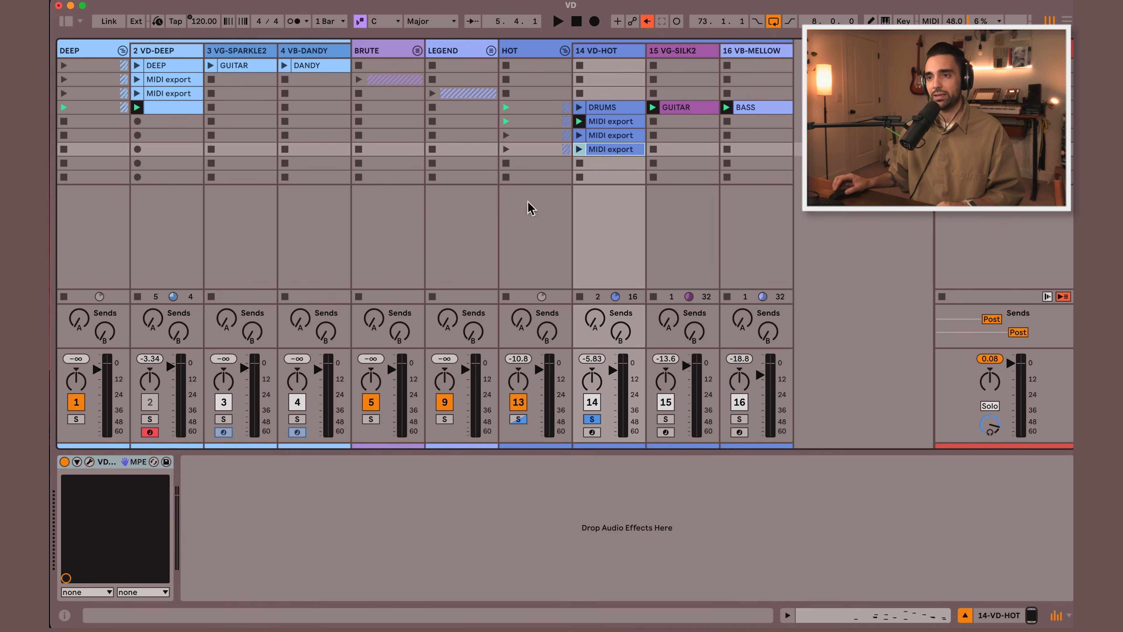
Copy the three MIDI export clips from the session into the Arrangement on 14 VD-HOT, starting at bar 73.
click(610, 126)
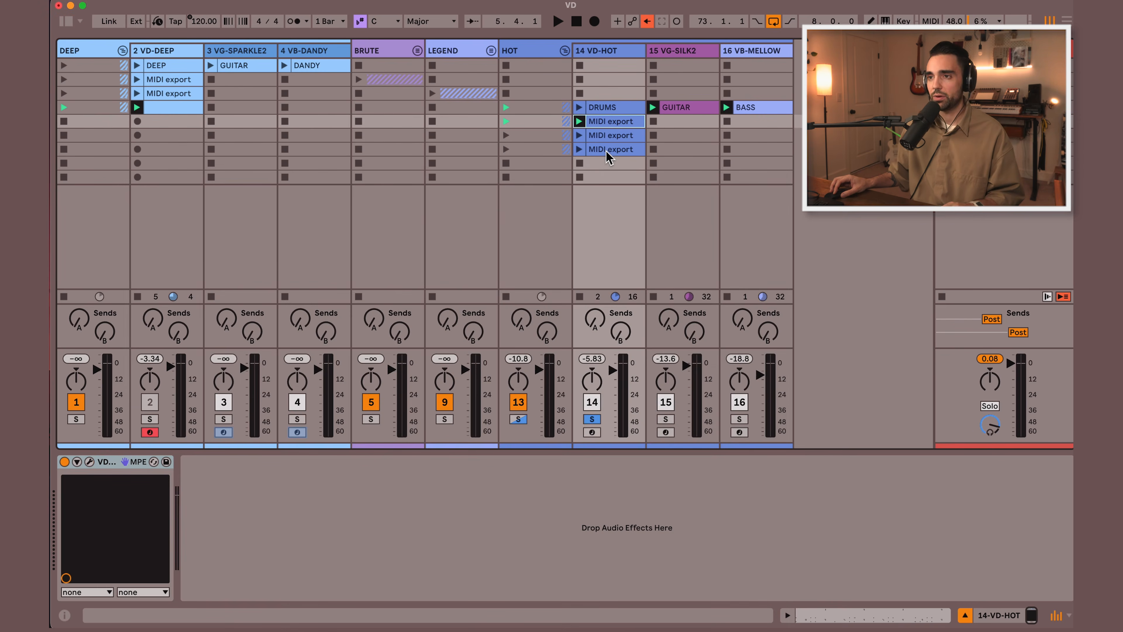
click(608, 153)
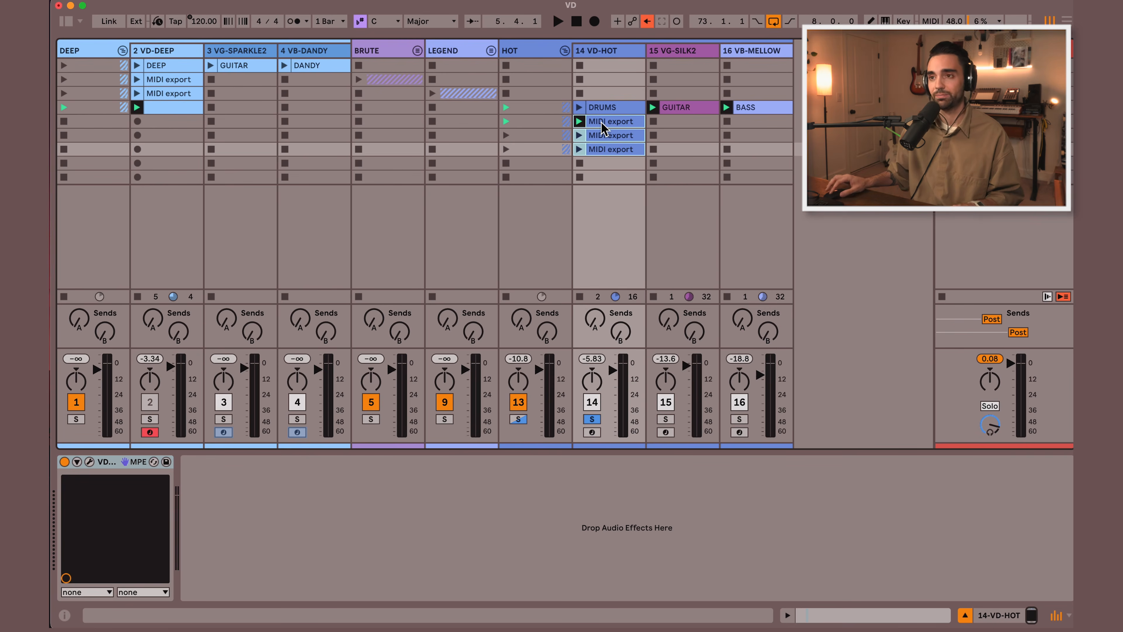
click(604, 126)
drag(608, 153, 353, 263)
key(Tab)
drag(882, 274, 883, 332)
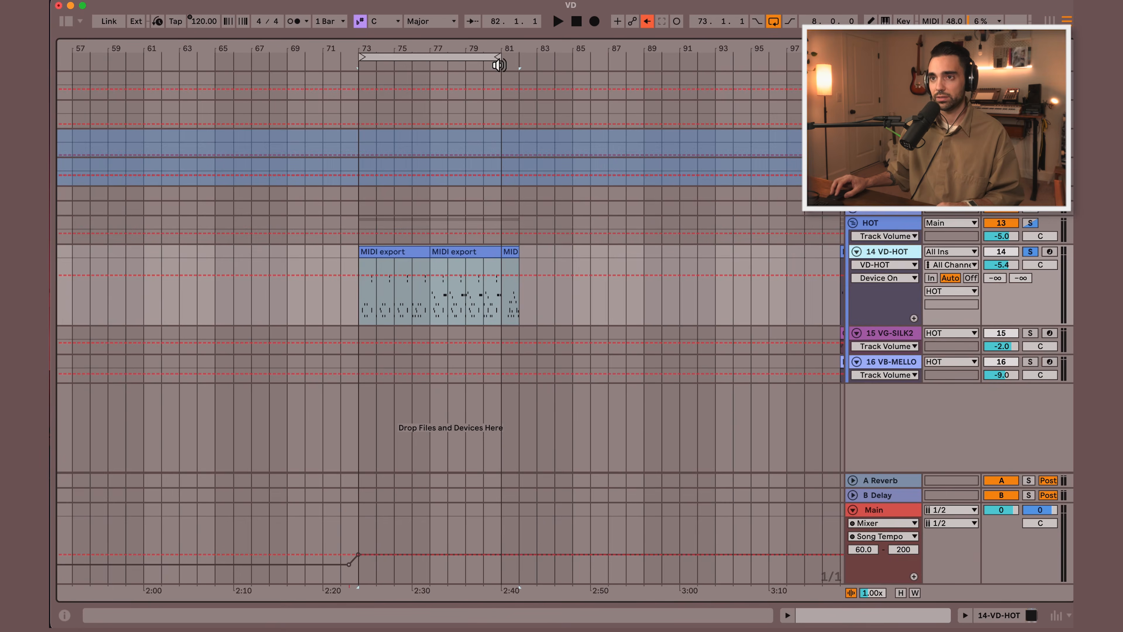
Extend the loop to end at bar 82 and play the drum clips, including from bar 77.
drag(499, 65, 517, 57)
key(space)
drag(418, 51, 420, 84)
key(space)
click(446, 312)
key(space)
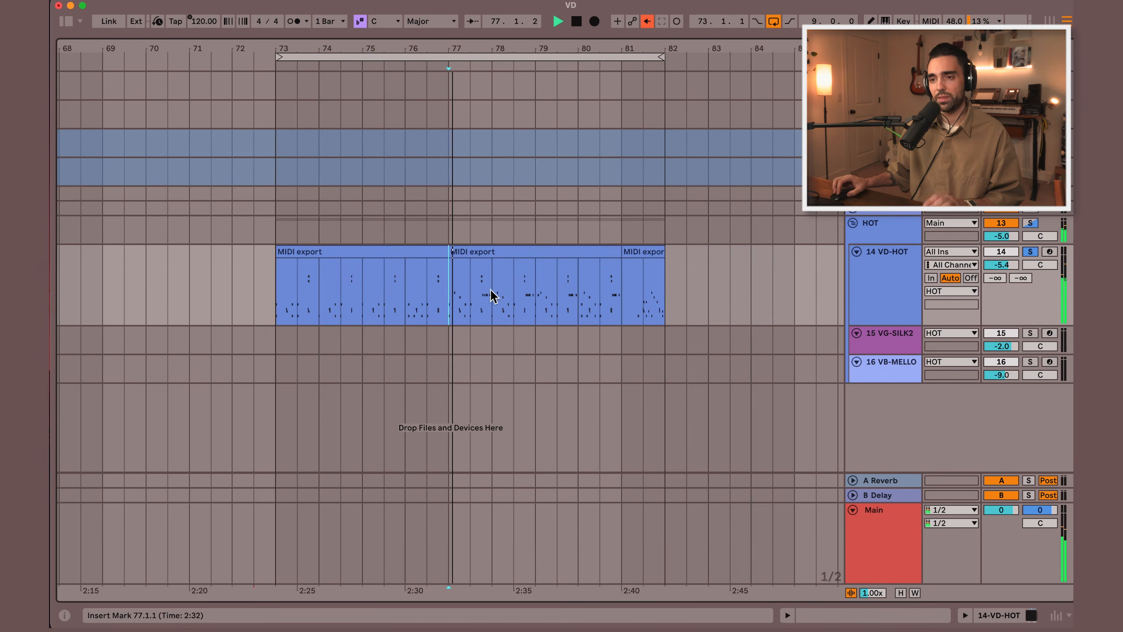
Inspect the clip spanning bars 77 to 81 and play the first drum clip from bar 73.
click(612, 269)
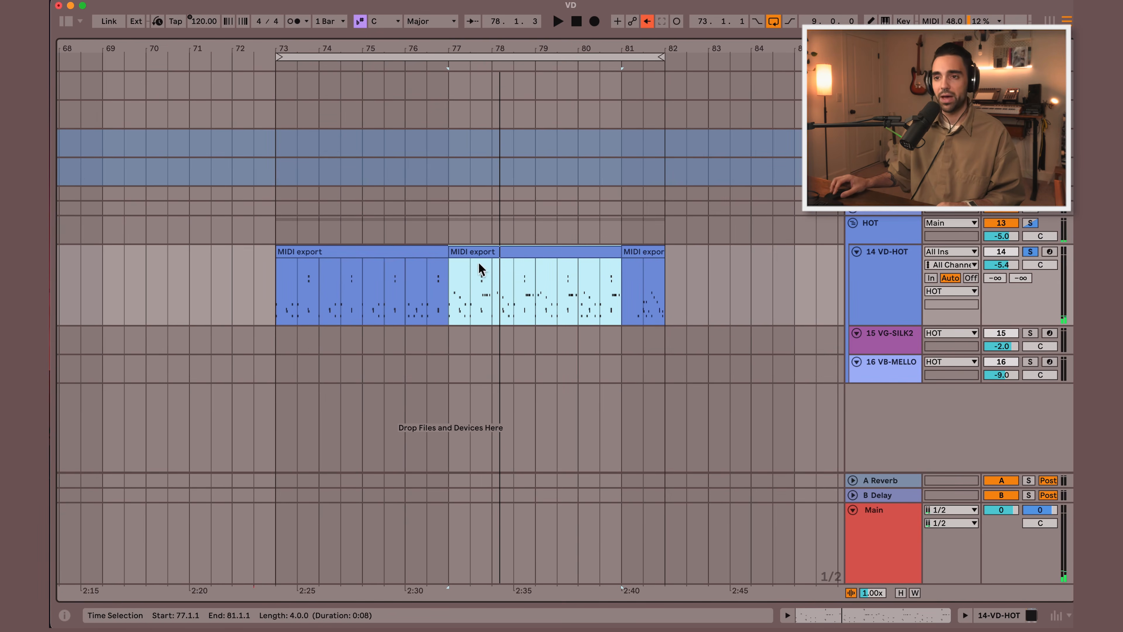
click(489, 293)
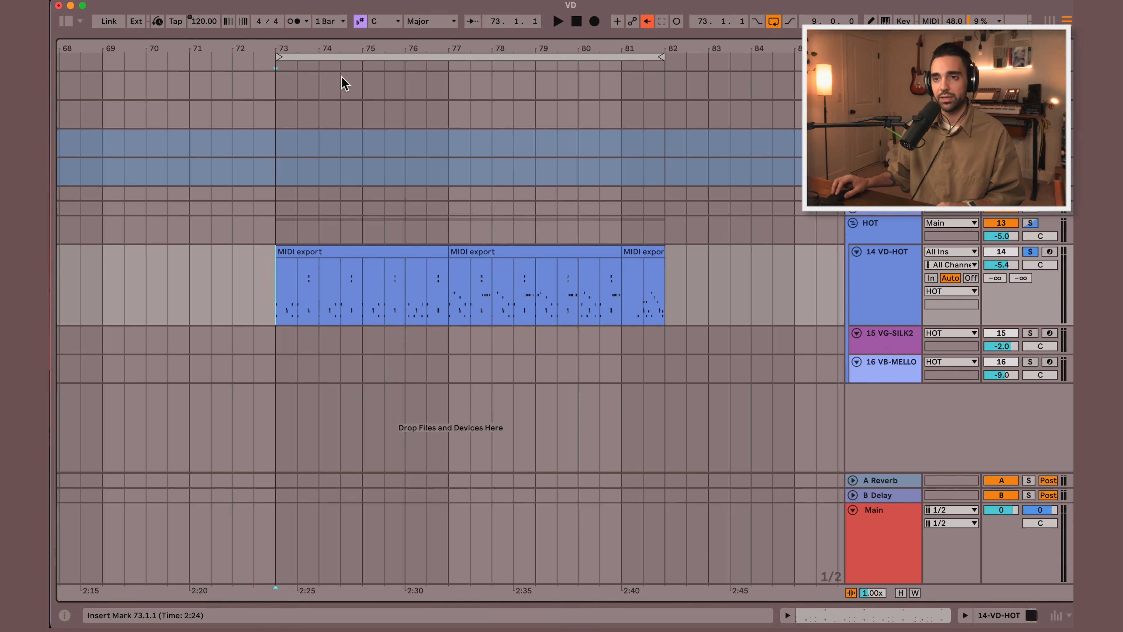
key(space)
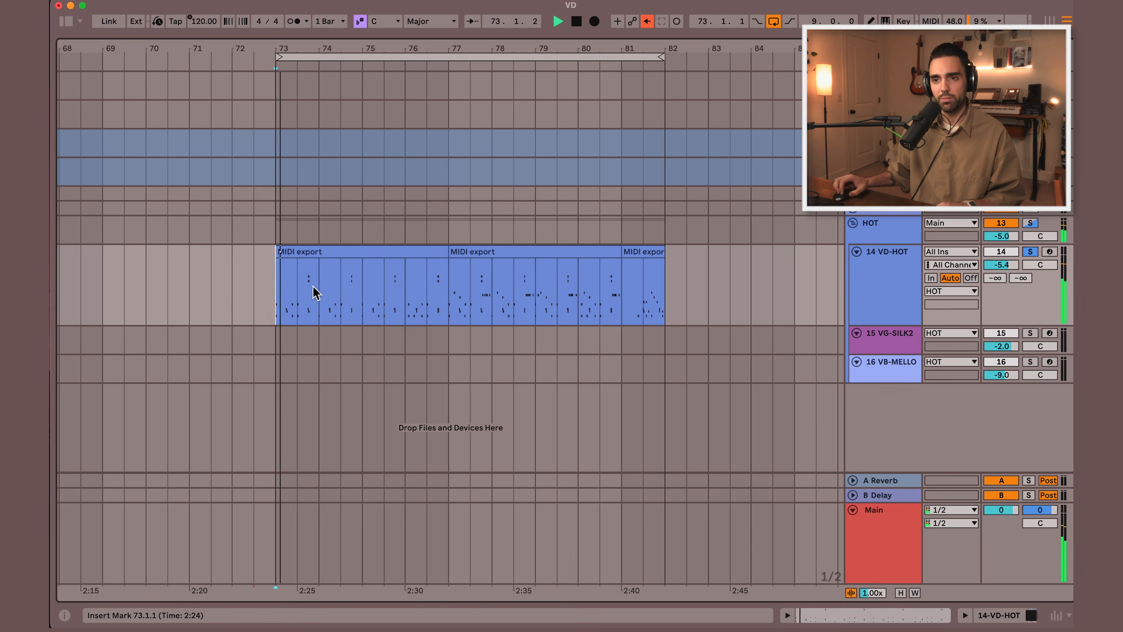
key(space)
Split the first bar off the MIDI export clip at bar 77 and move it to bar 74.
click(467, 289)
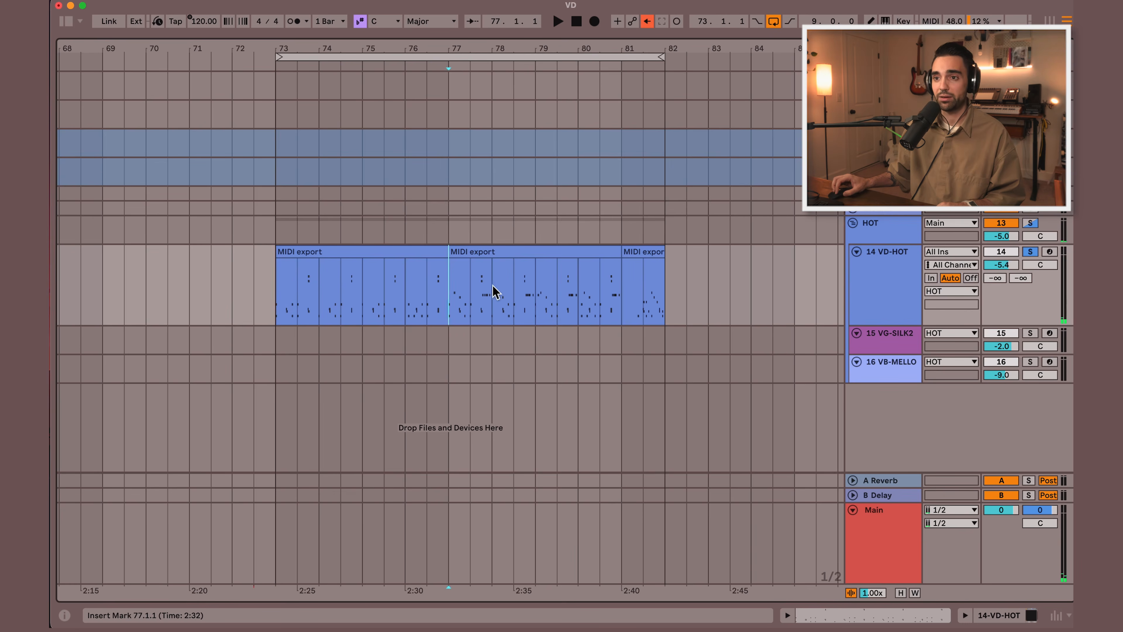
key(super+e)
drag(483, 255, 354, 261)
Play the rearranged drum clips from bar 73, and audition the fill clip from bar 81.
click(276, 304)
key(space)
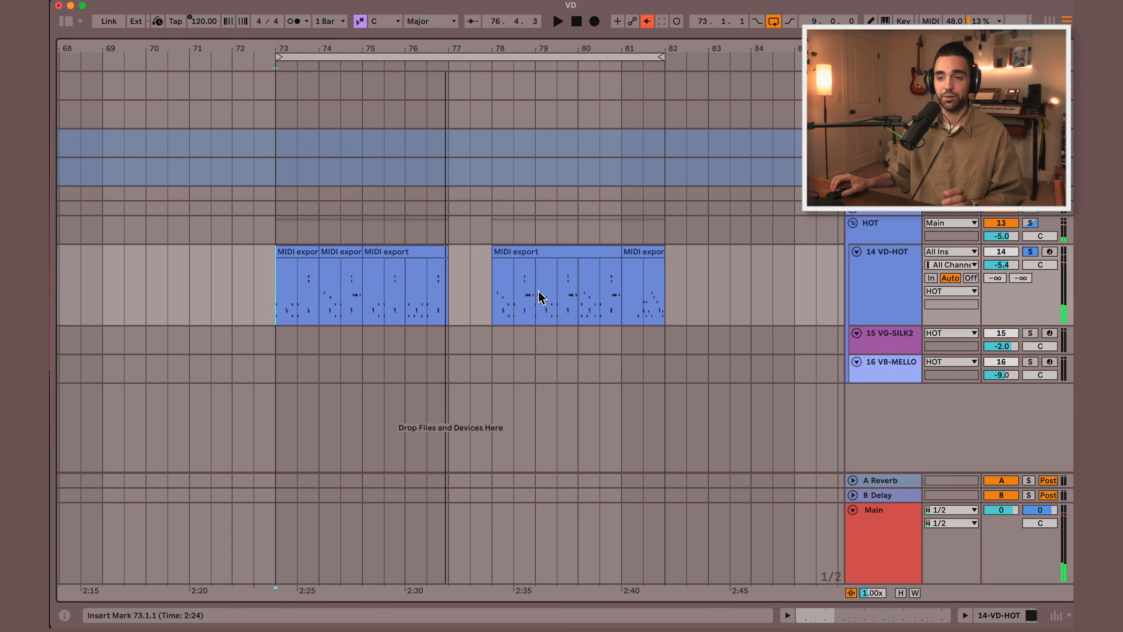
click(347, 296)
key(space)
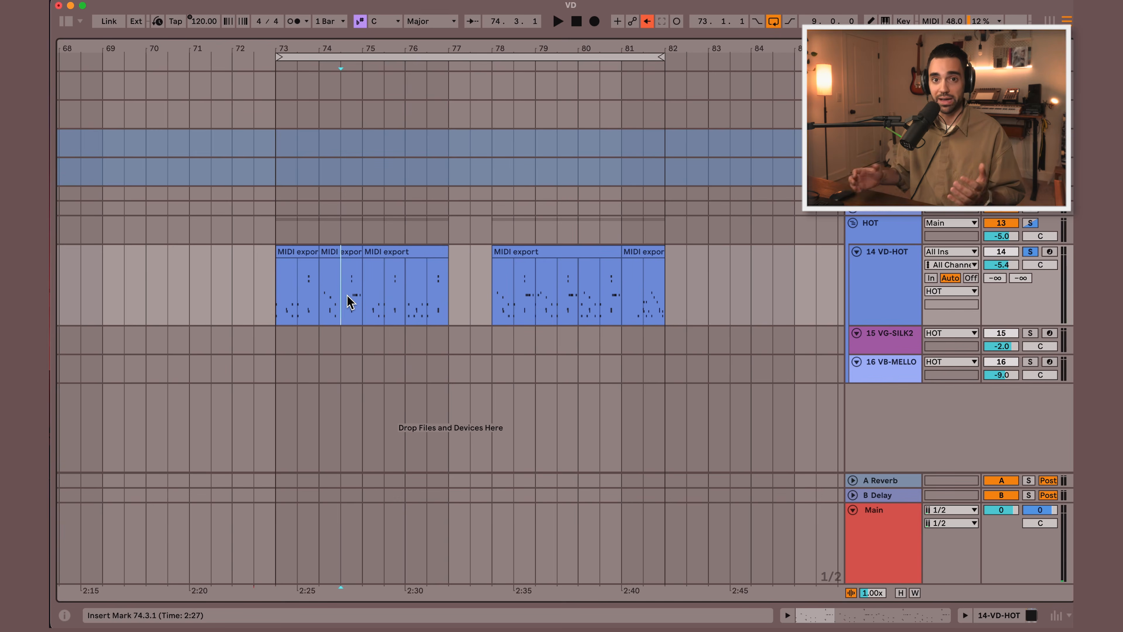
click(629, 301)
key(space)
key(space)
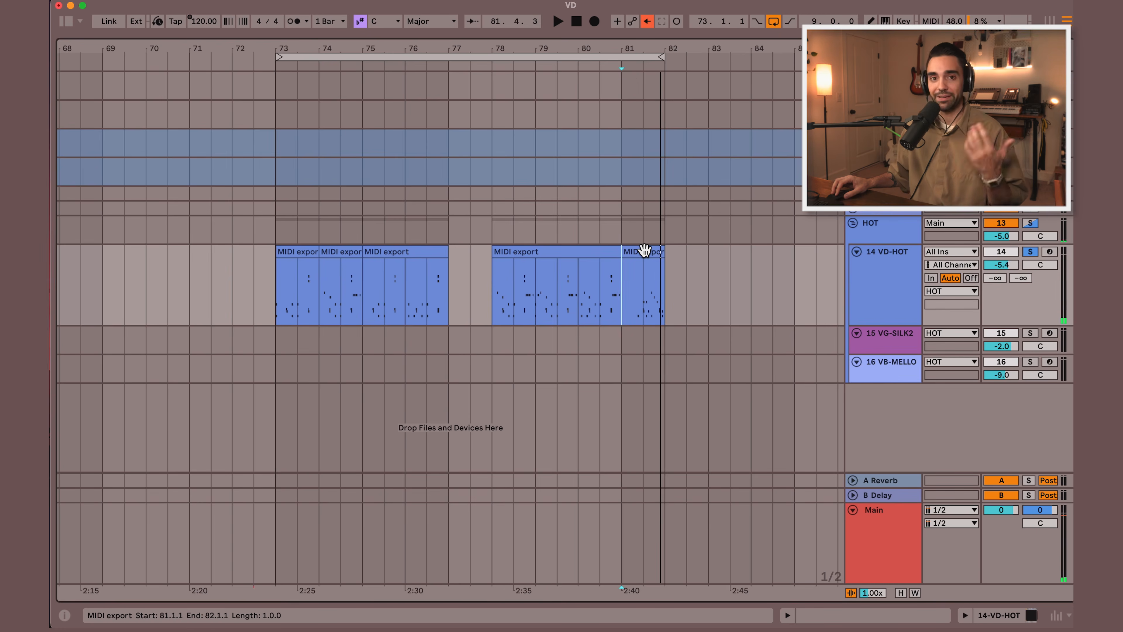
Open the one-bar fill clip at bar 81, copy all its notes and preview the fill.
double_click(644, 251)
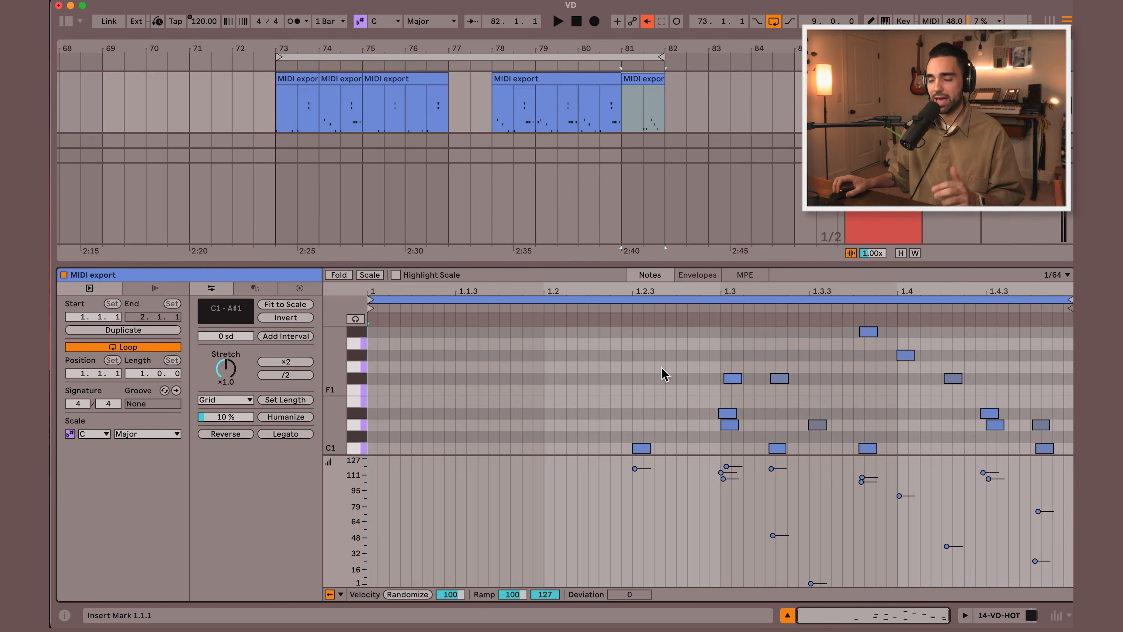
scroll(571, 385, down, 2)
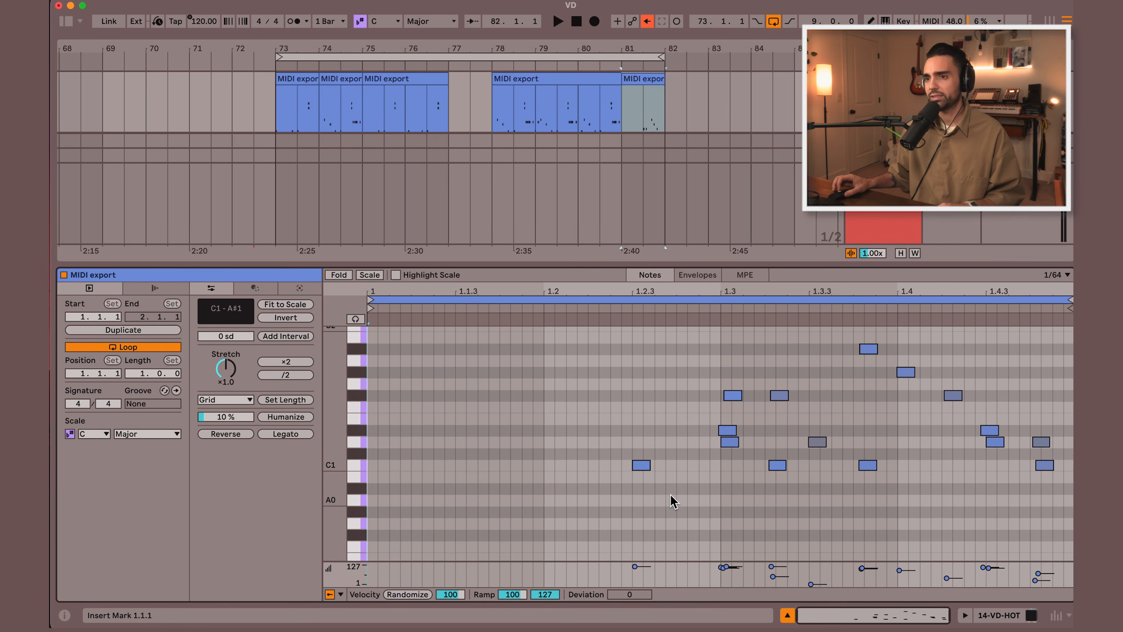
key(super+a)
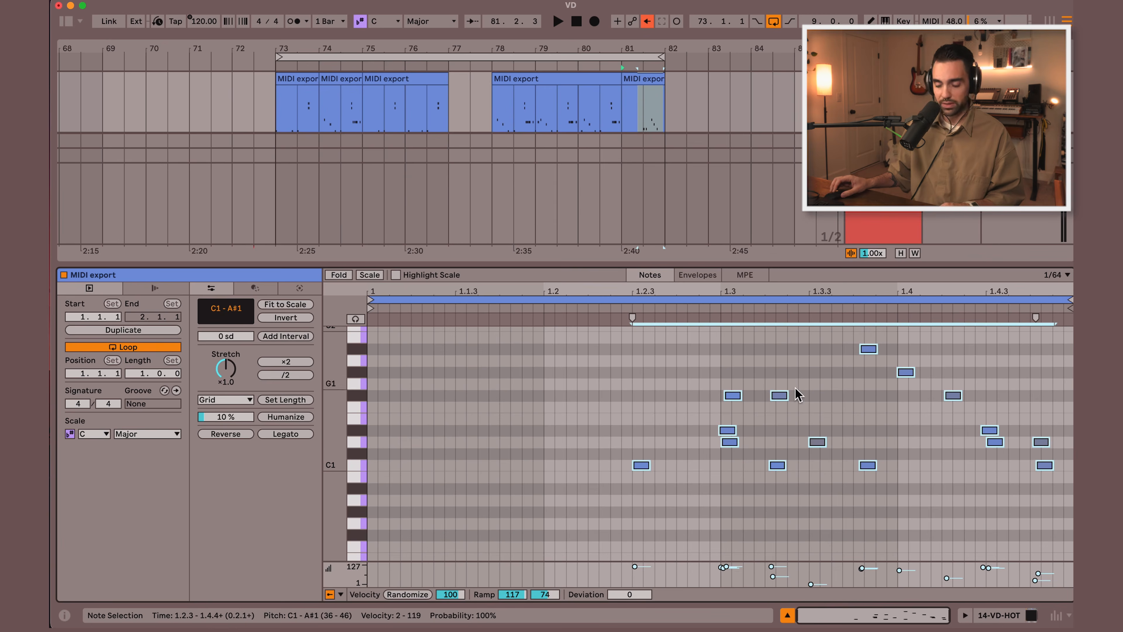
key(space)
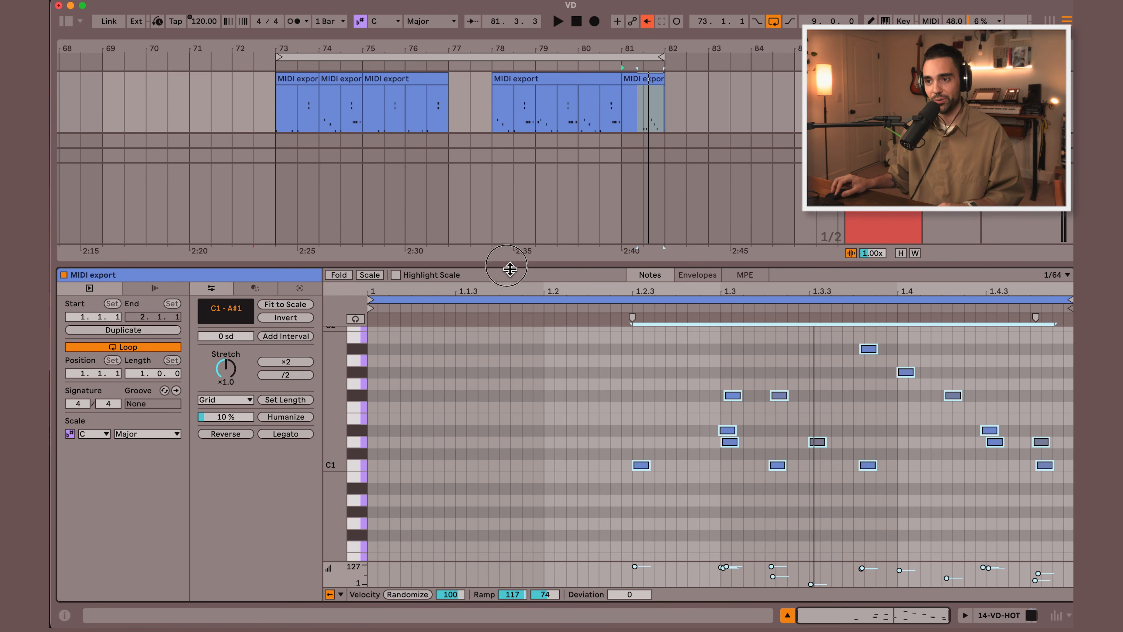
Replace the notes from 4.2.3 onward in the clip spanning bars 75 to 77 with the copied fill notes.
drag(510, 269, 510, 304)
click(413, 78)
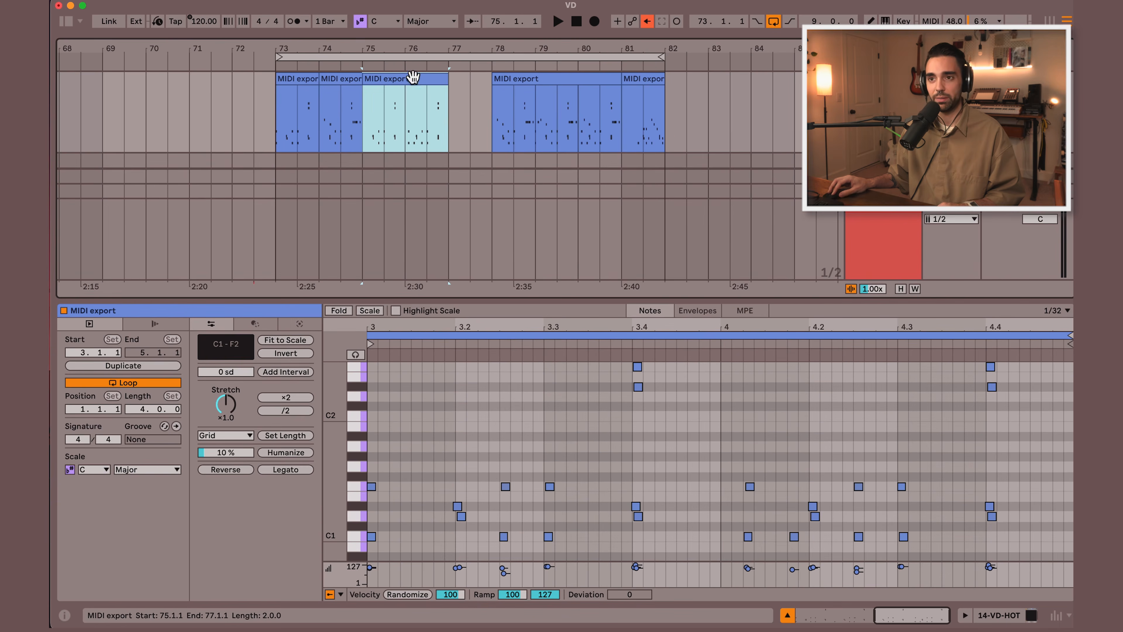
double_click(391, 79)
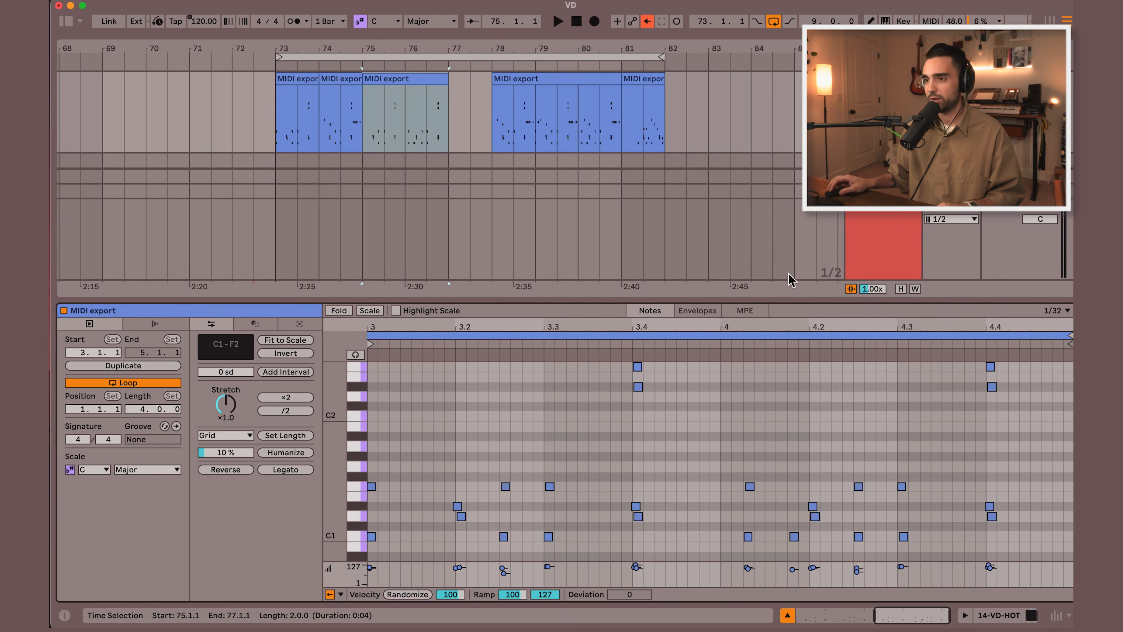
drag(875, 330, 705, 331)
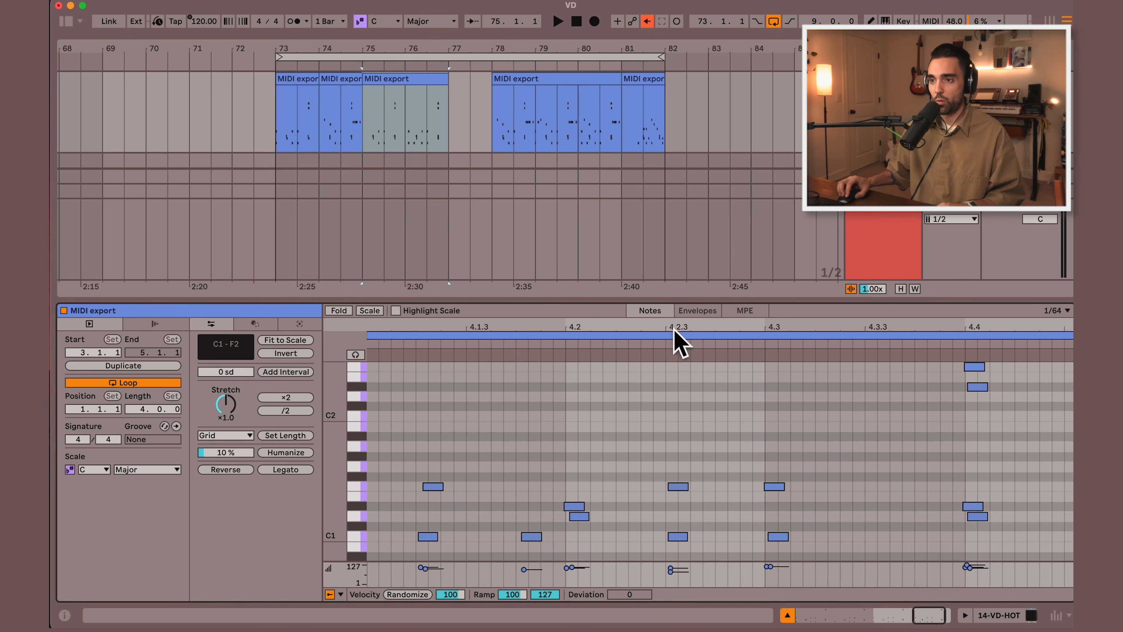
drag(688, 301, 684, 191)
click(668, 256)
drag(668, 256, 1033, 494)
key(Delete)
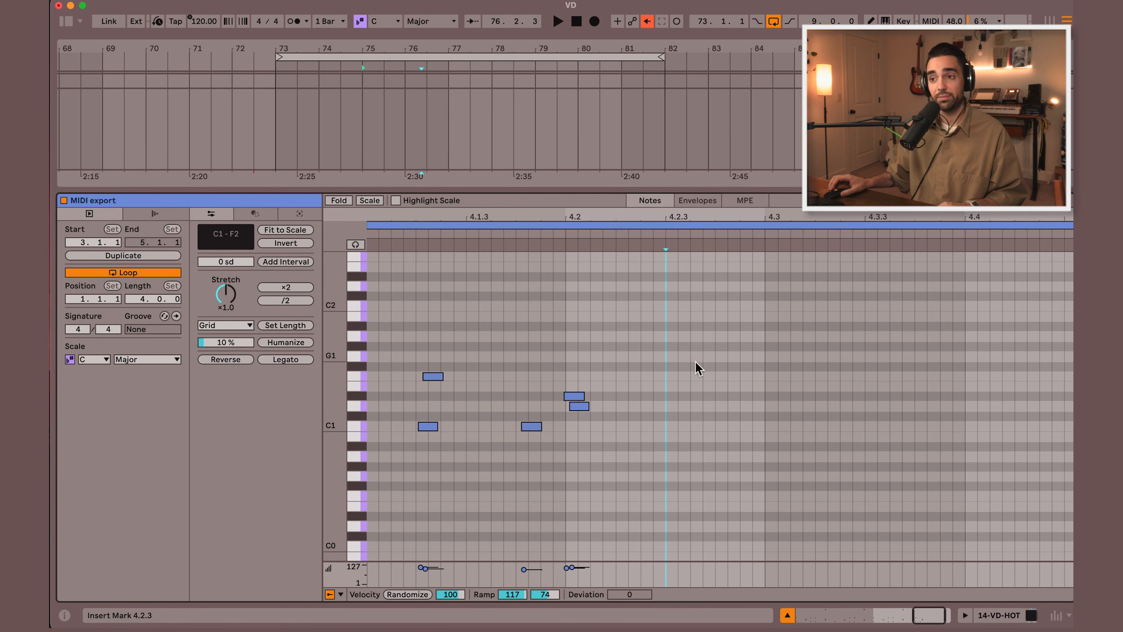
key(super+z)
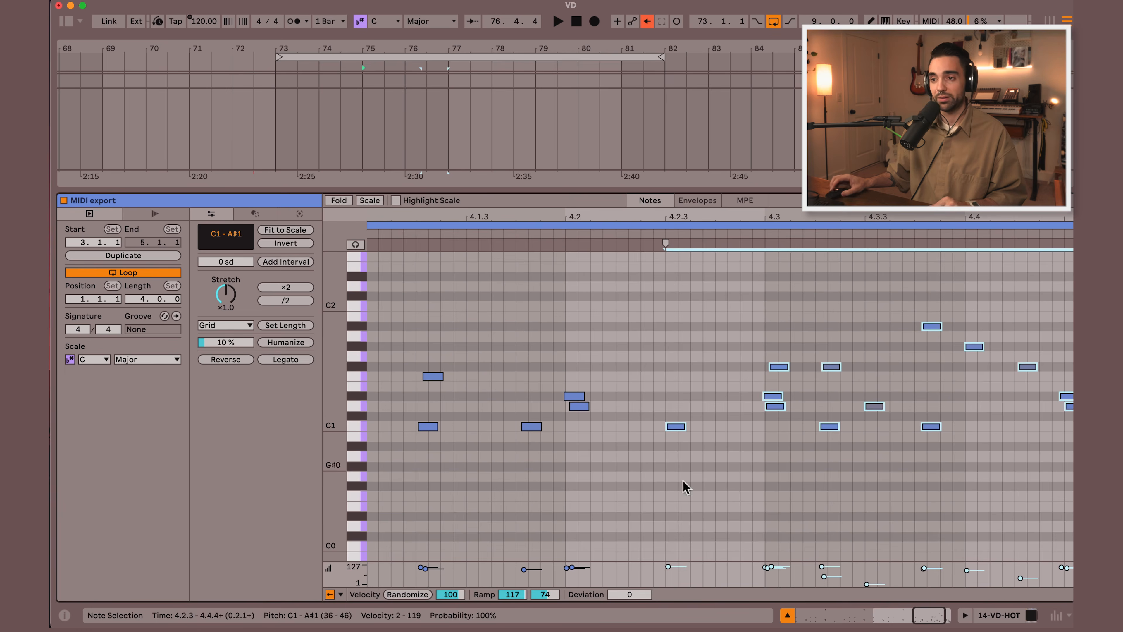
Shorten the arrangement loop to end at bar 77 and play the edited drum part from bar 73.
drag(673, 192, 683, 344)
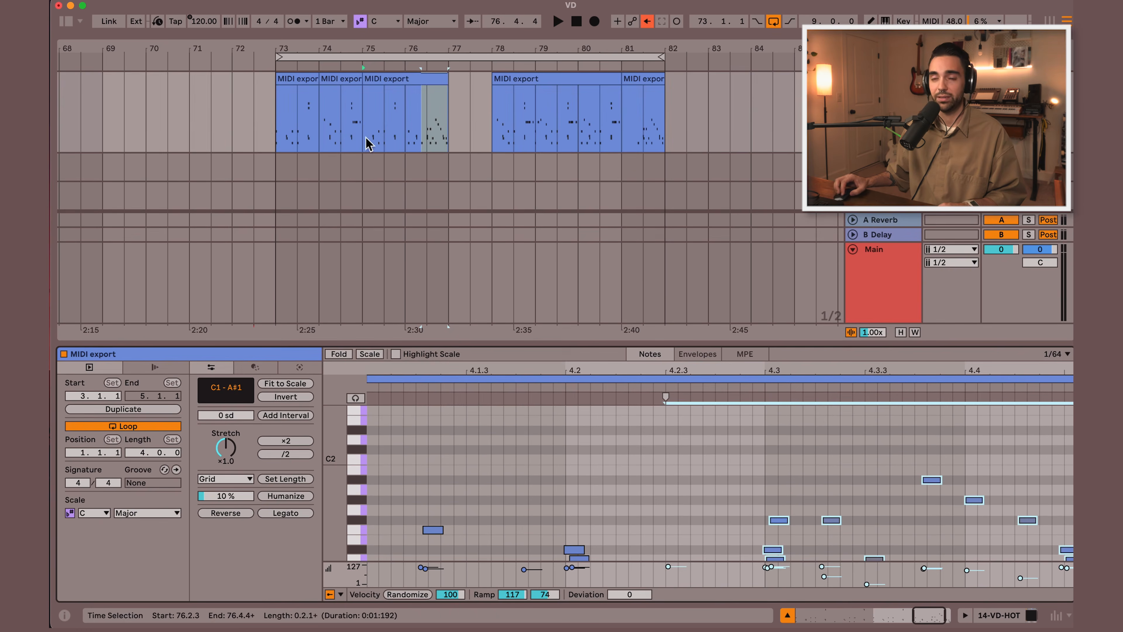
click(427, 134)
click(459, 120)
drag(663, 61, 446, 66)
key(space)
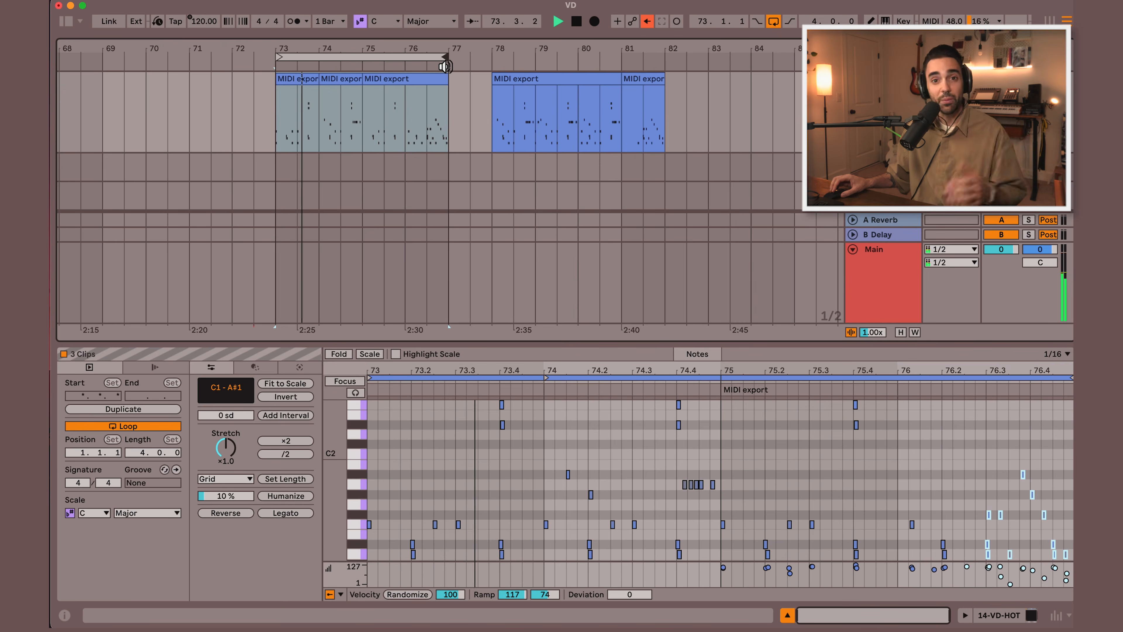
key(space)
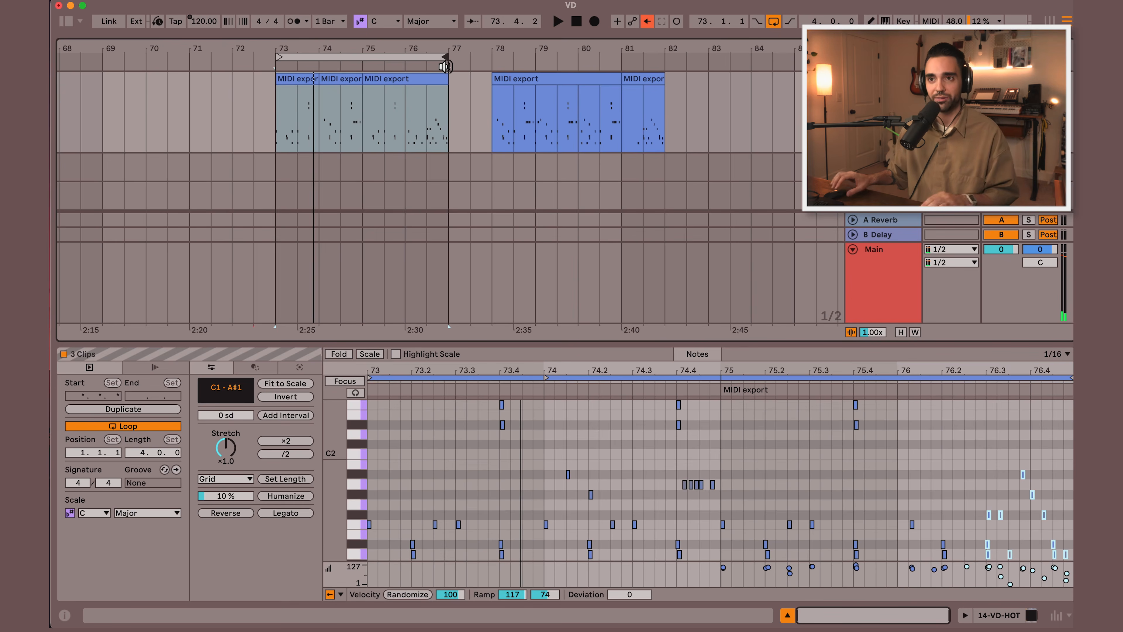
Consolidate the three MIDI export clips between bars 73 and 77 into a single clip.
click(389, 83)
click(354, 83)
click(303, 82)
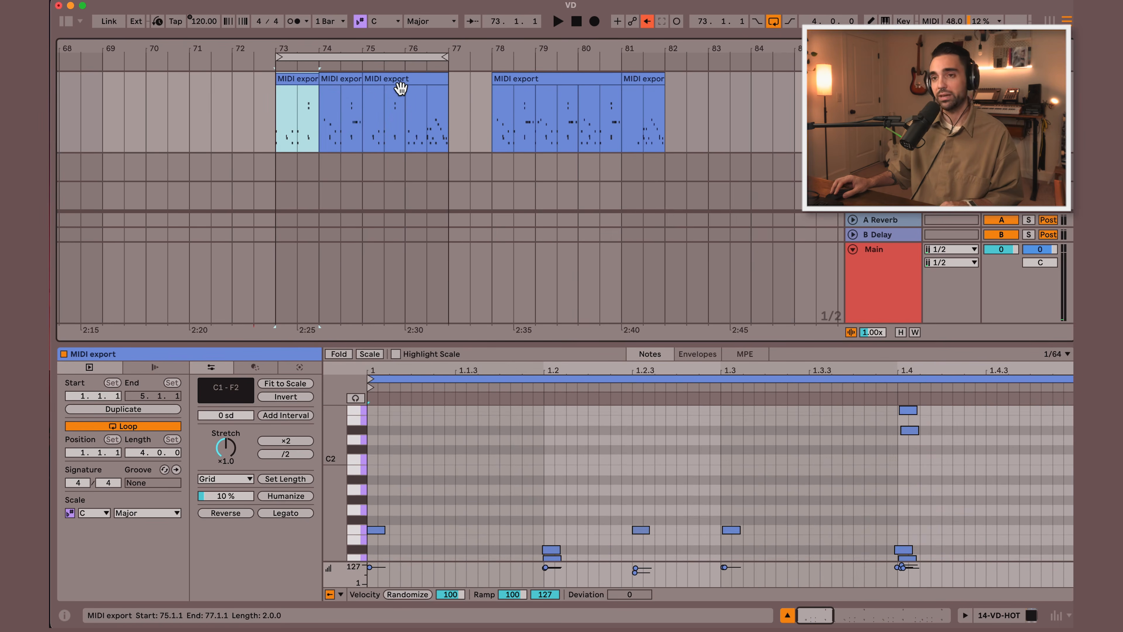
shift+click(385, 81)
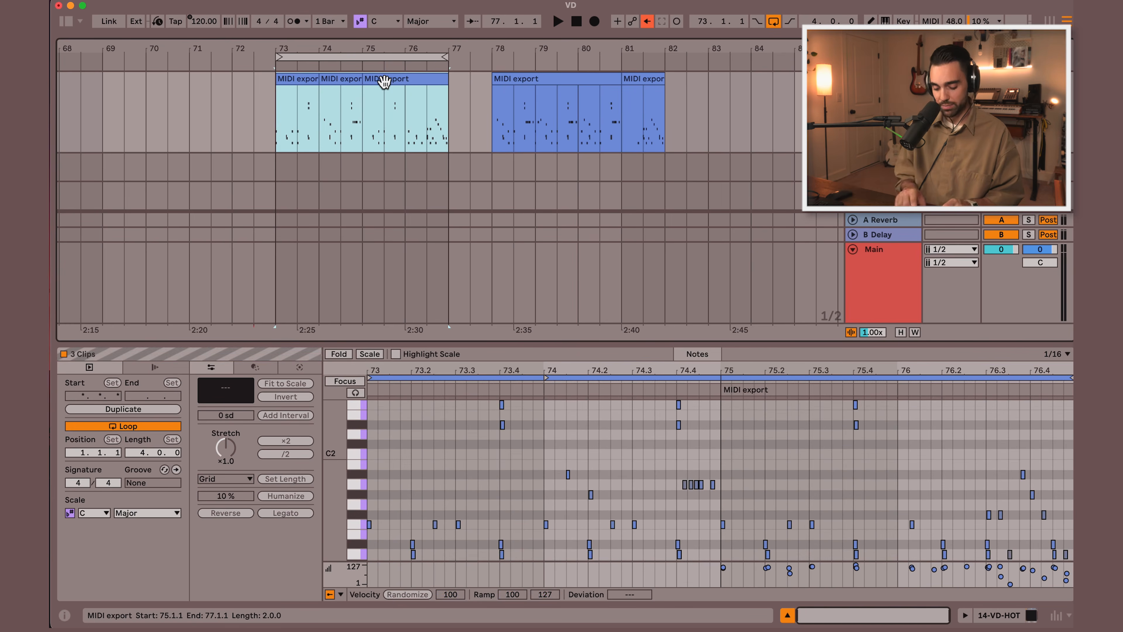
key(super+j)
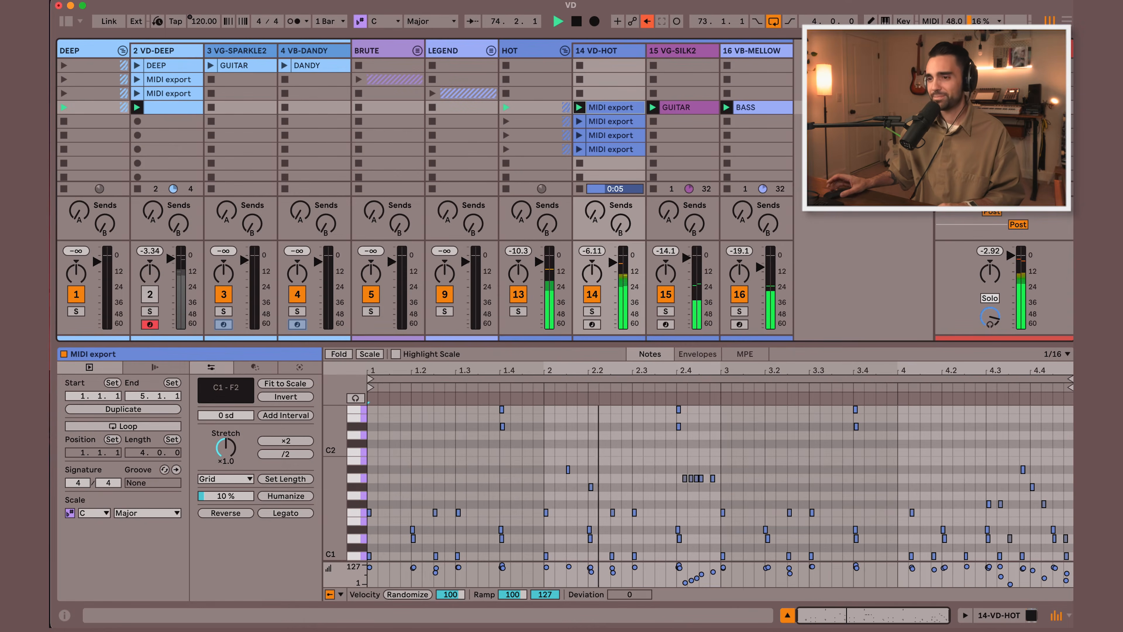
Open the Virtual Drummer HOT plugin window on the VD-HOT track, move it into clear view and stop playback.
key(shift+Tab)
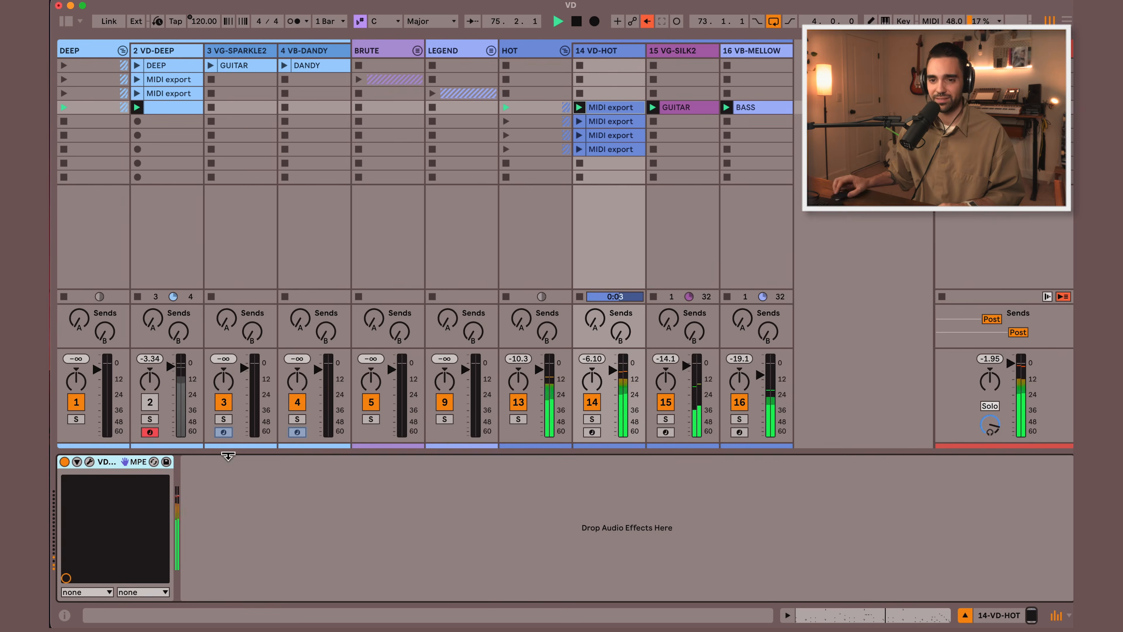
click(89, 462)
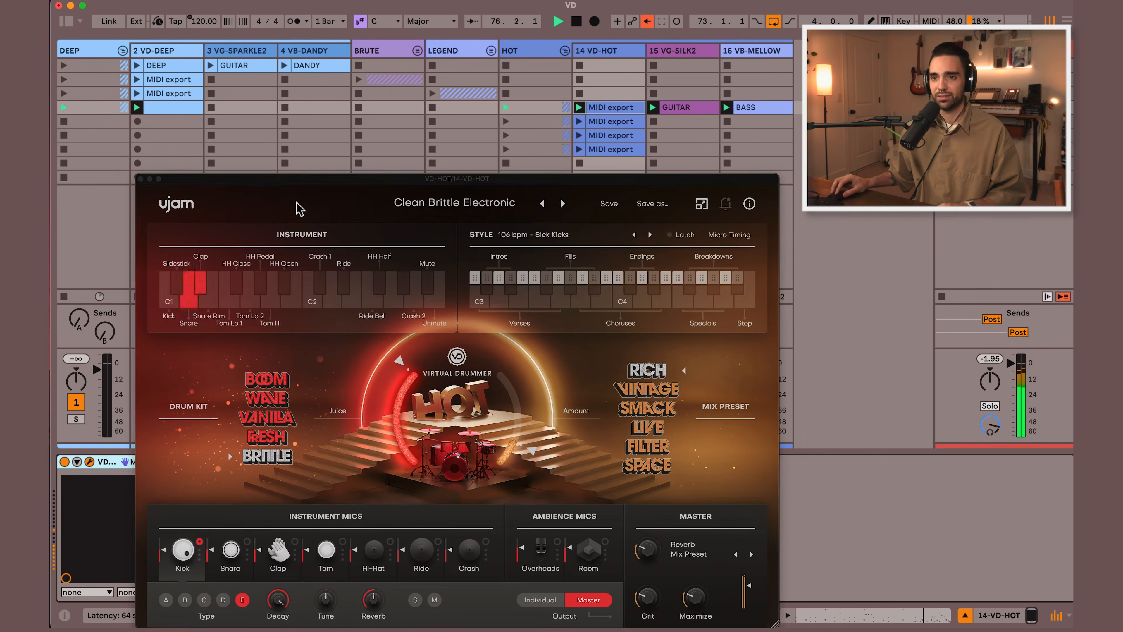
drag(309, 182, 394, 85)
key(space)
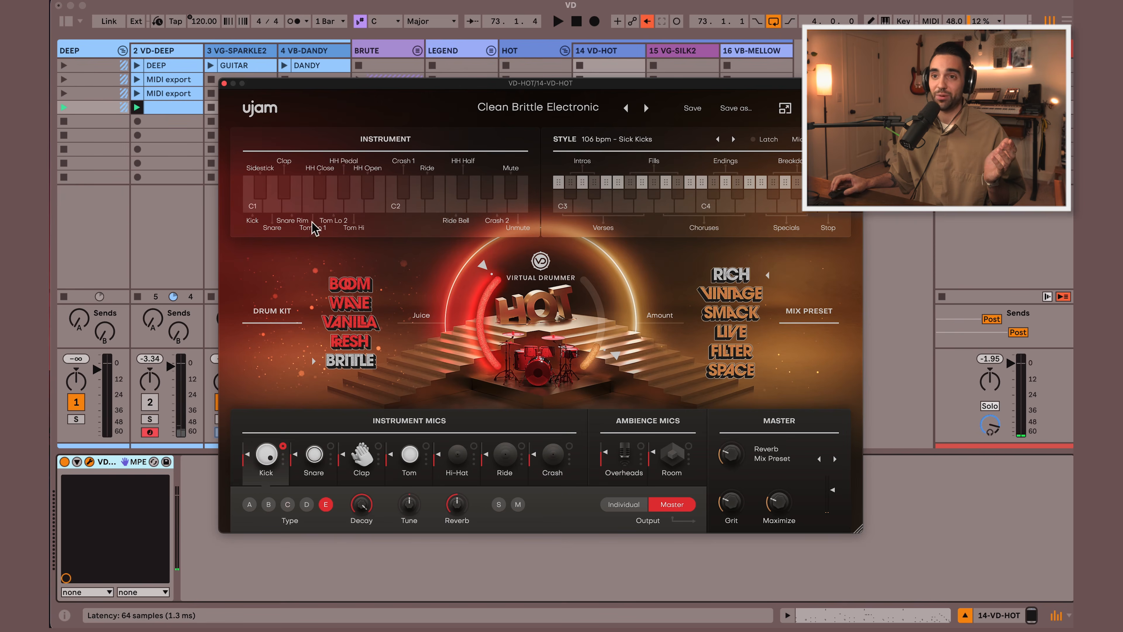
Audition single drum sounds, including the kick and snare rim, on the HOT plugin's Instrument keyboard.
click(305, 209)
click(318, 210)
click(285, 209)
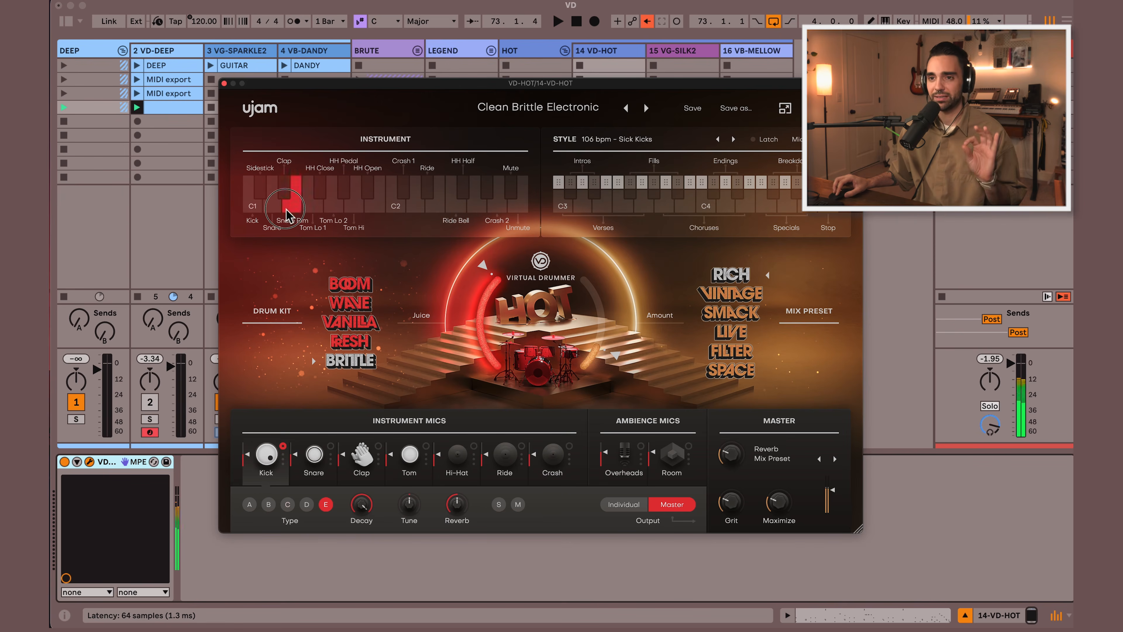
click(248, 208)
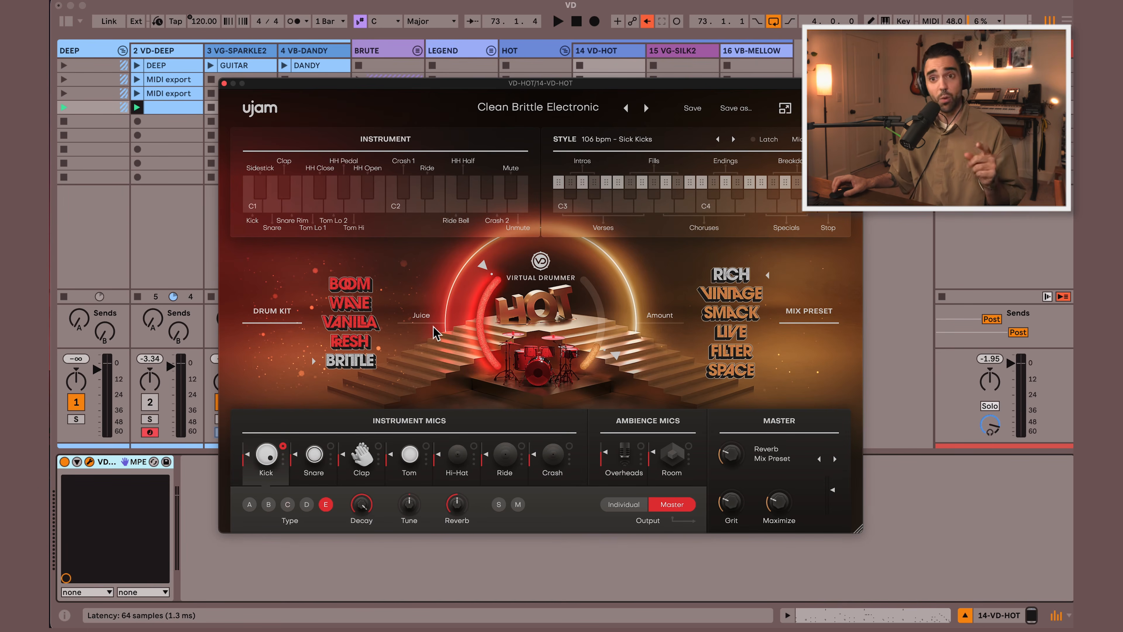
click(286, 194)
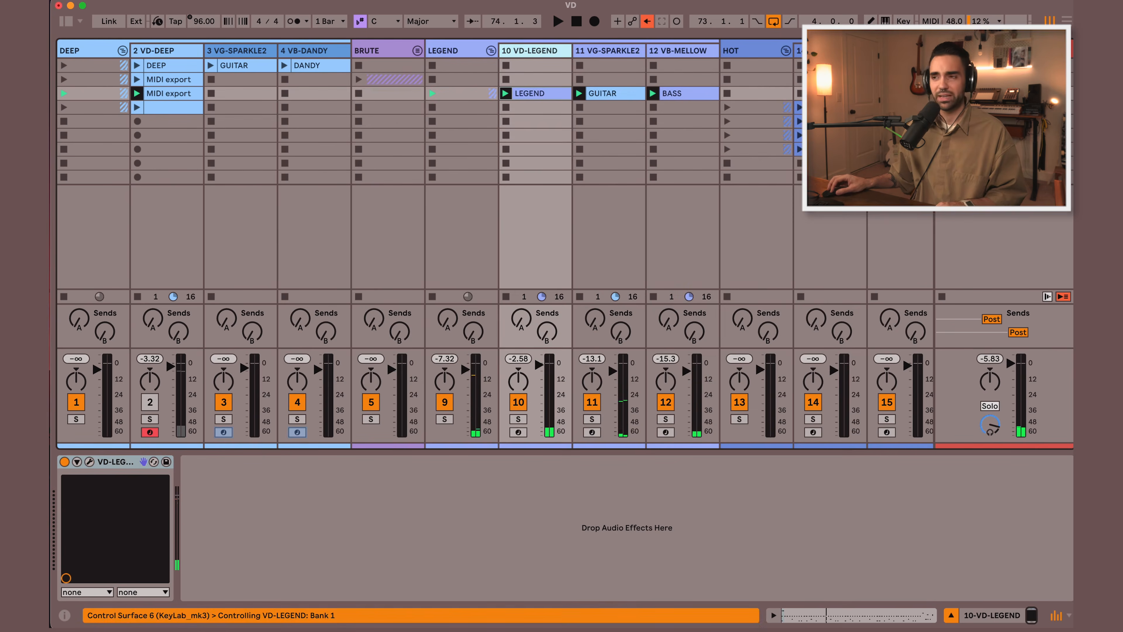
Play the LEGEND clips and open the VD-LEGEND plugin window, placing it in clear view.
key(space)
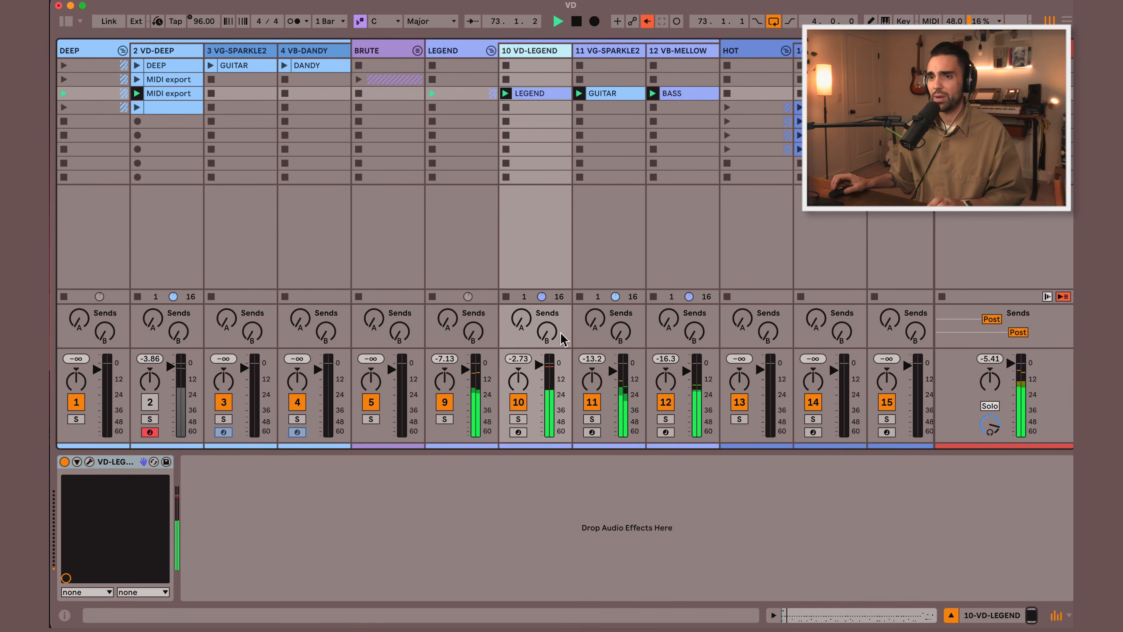
click(89, 463)
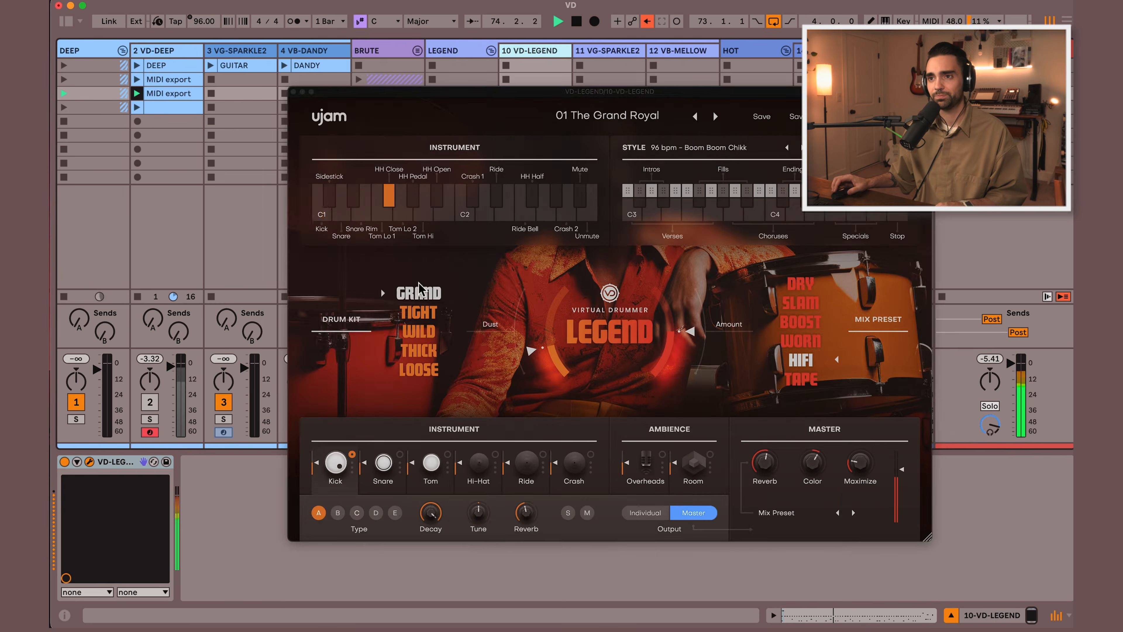
drag(477, 98, 412, 84)
drag(505, 81, 496, 58)
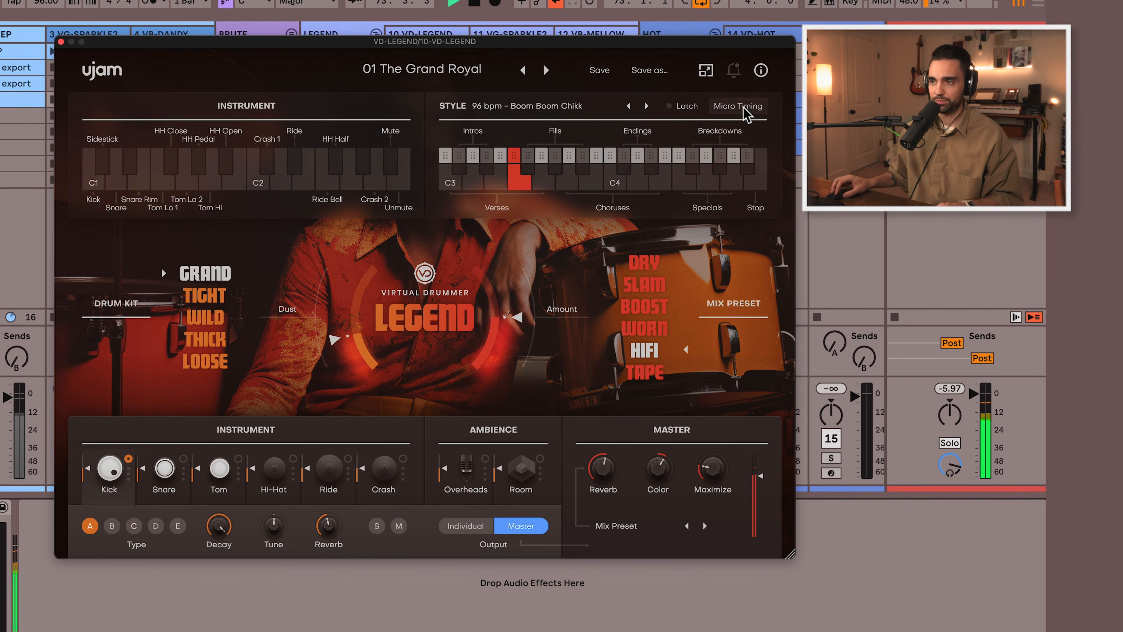
Show the LEGEND plugin's Micro Timing settings, audition the half-speed groove and set Speed to 1x.
click(744, 114)
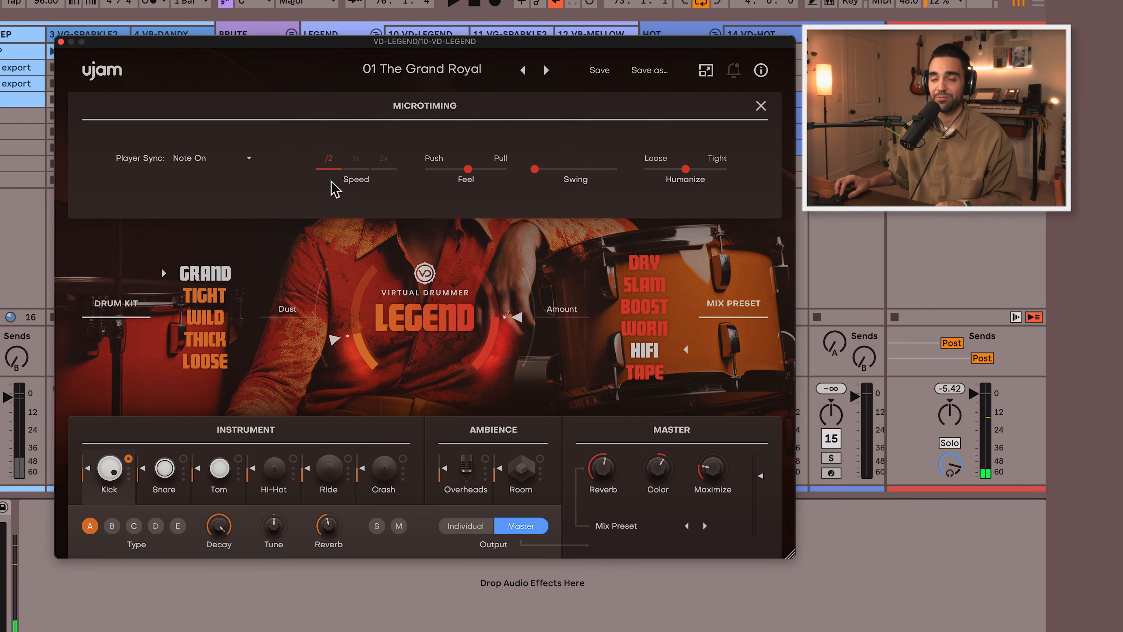
key(space)
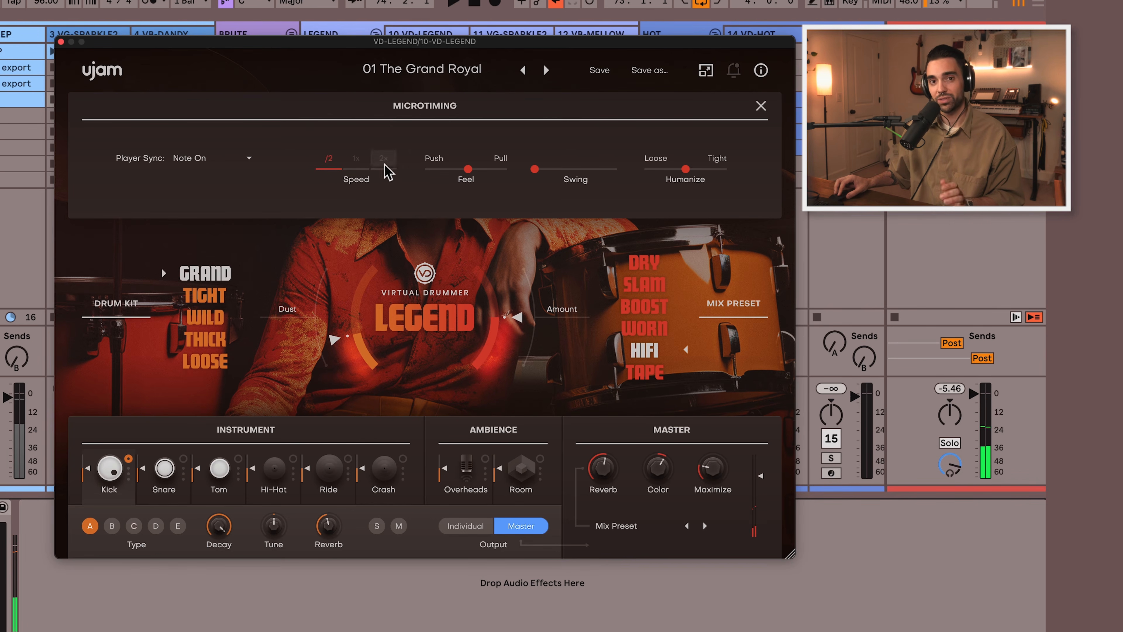
key(space)
click(359, 170)
key(space)
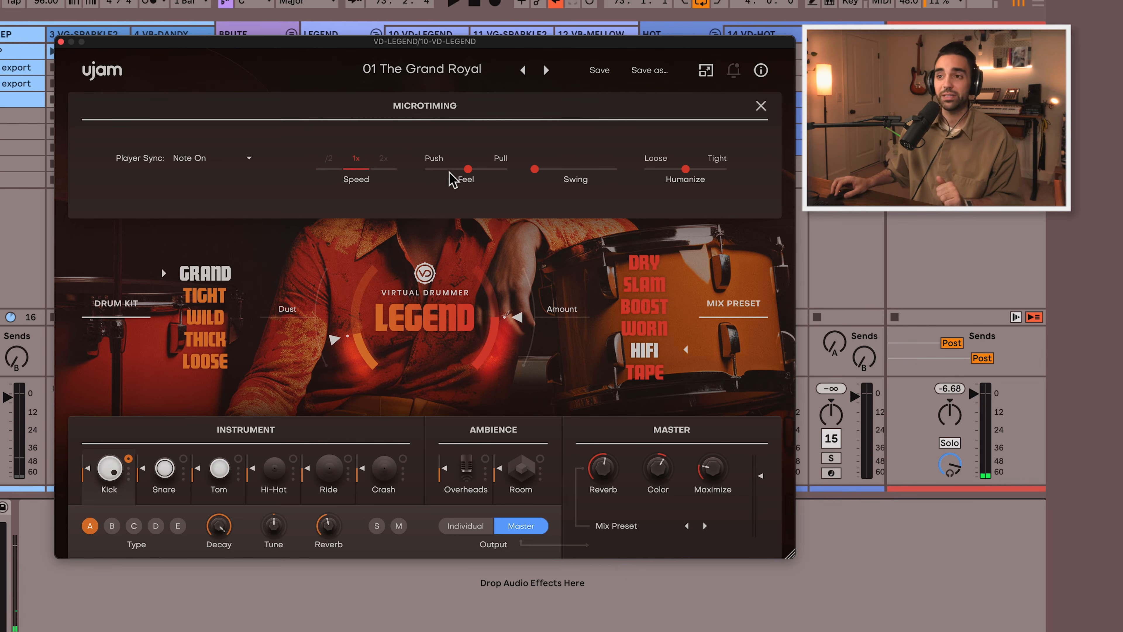
Shift Feel toward Pull, raise Swing to about two thirds and play the groove.
drag(468, 175, 601, 181)
key(space)
key(space)
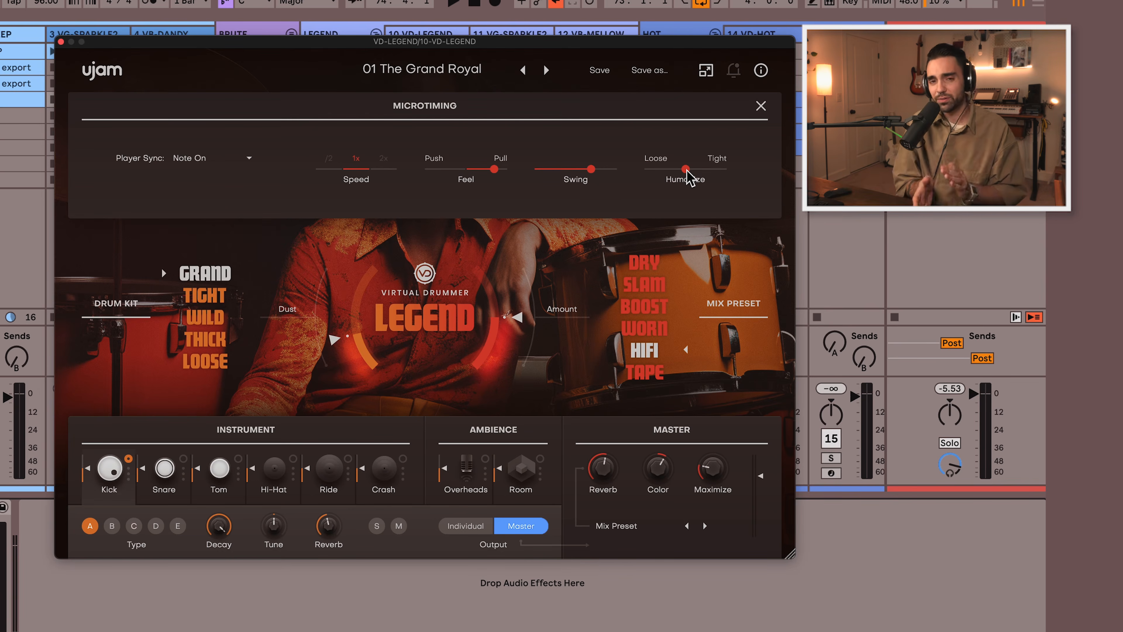
Compare the groove with Humanize at fully Loose and fully Tight, and settle it slightly toward Tight.
drag(689, 176, 640, 179)
key(space)
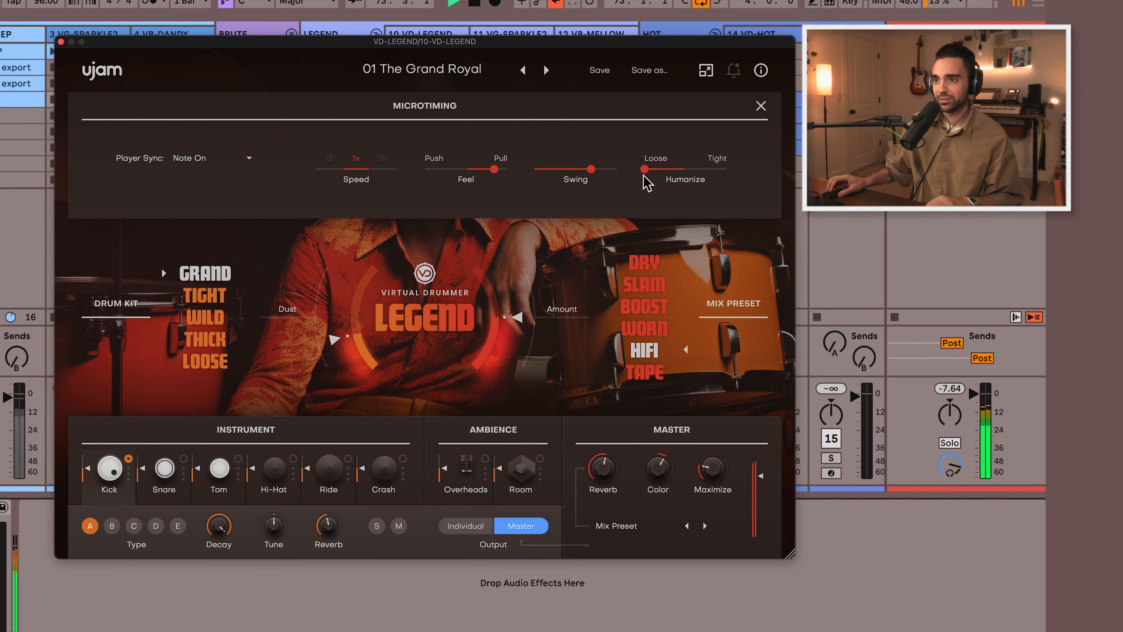
drag(645, 171, 752, 175)
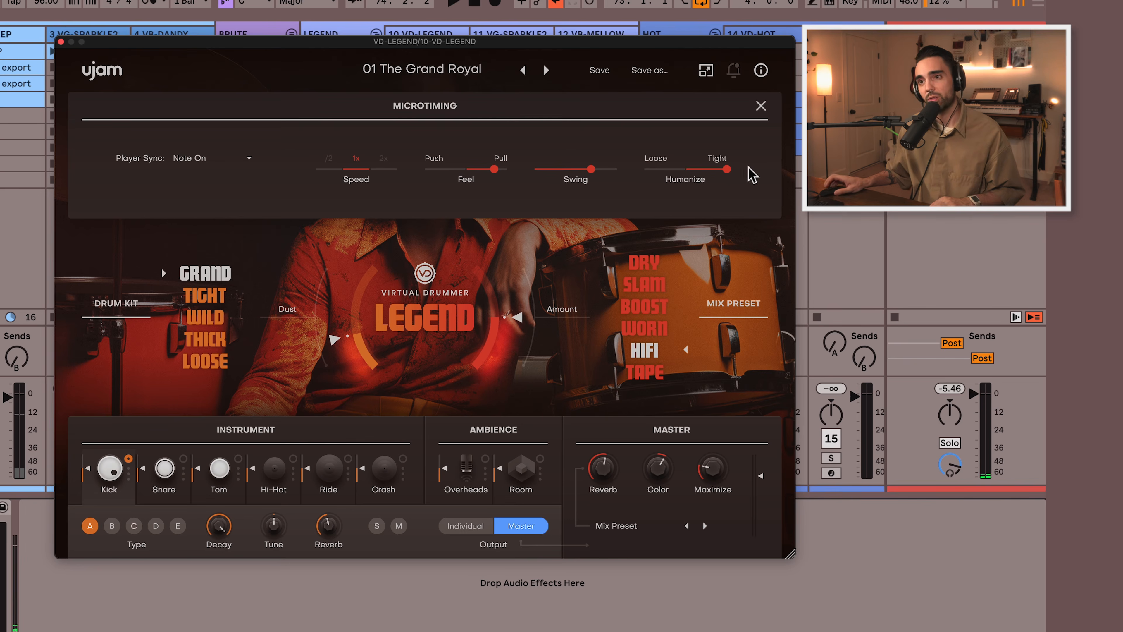
key(space)
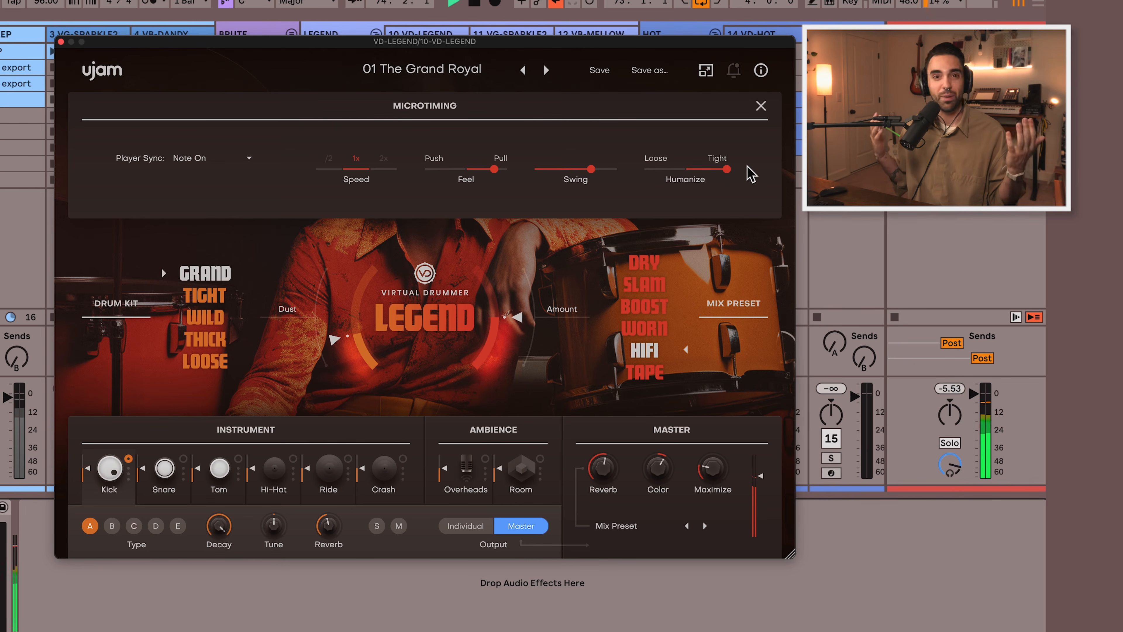
drag(727, 170, 695, 188)
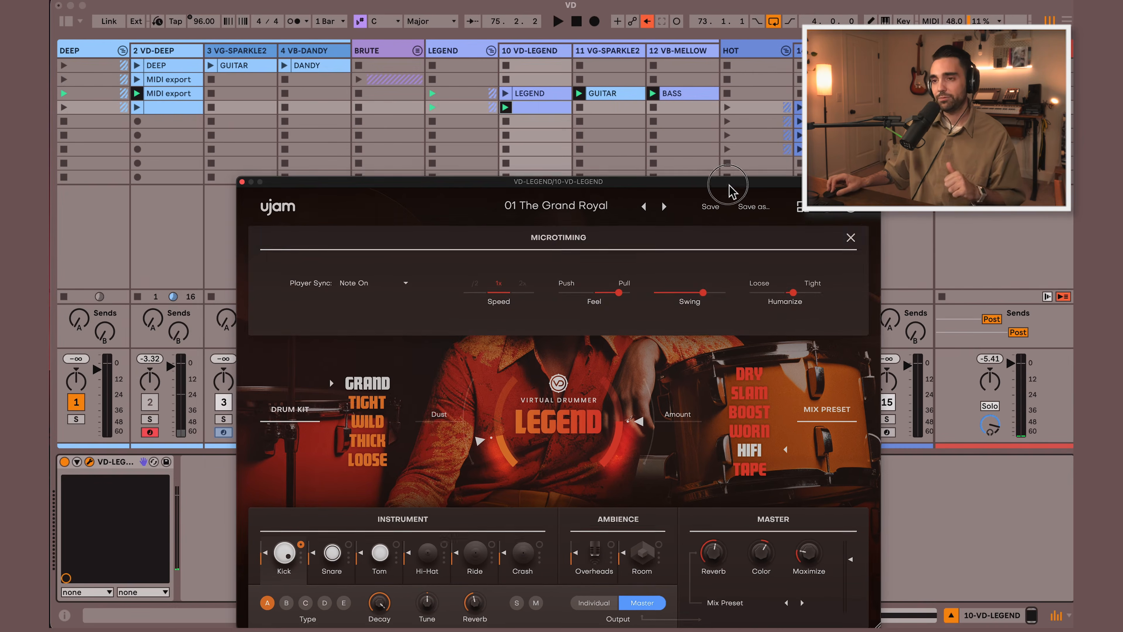
Leave the Micro Timing settings, export a LEGEND fill phrase as a MIDI clip below the VD-LEGEND track's existing clips, and close the plugin window.
drag(729, 184, 728, 183)
click(850, 235)
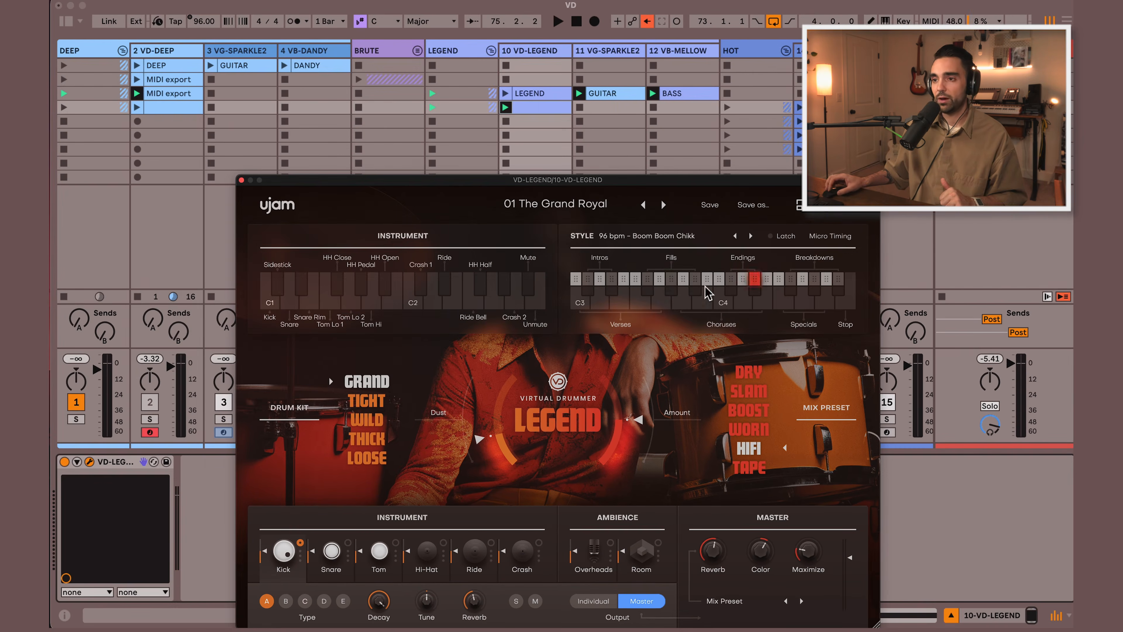
drag(673, 283, 528, 121)
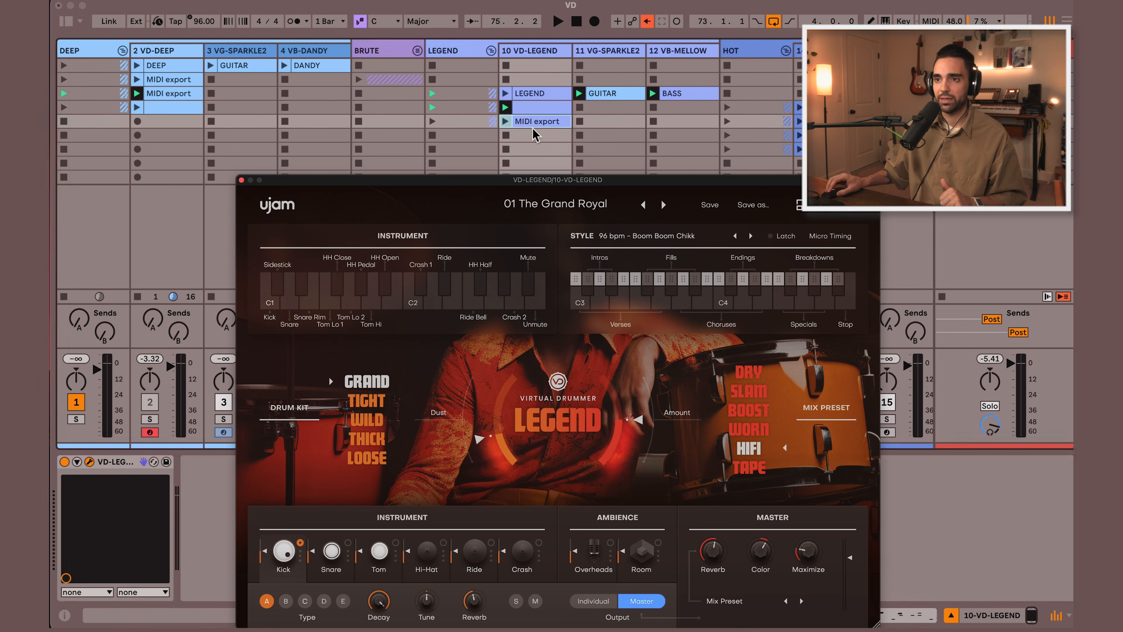
click(241, 180)
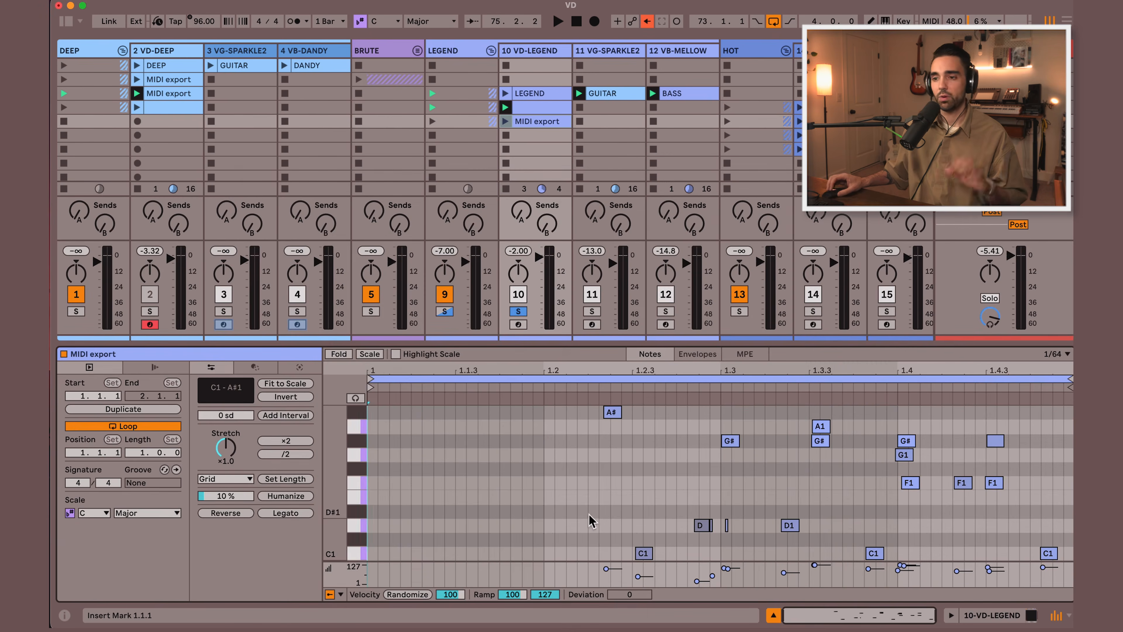
Play the exported fill clip on the VD-LEGEND track, and compare it with the phrase-trigger clip directly above it.
scroll(729, 503, down, 2)
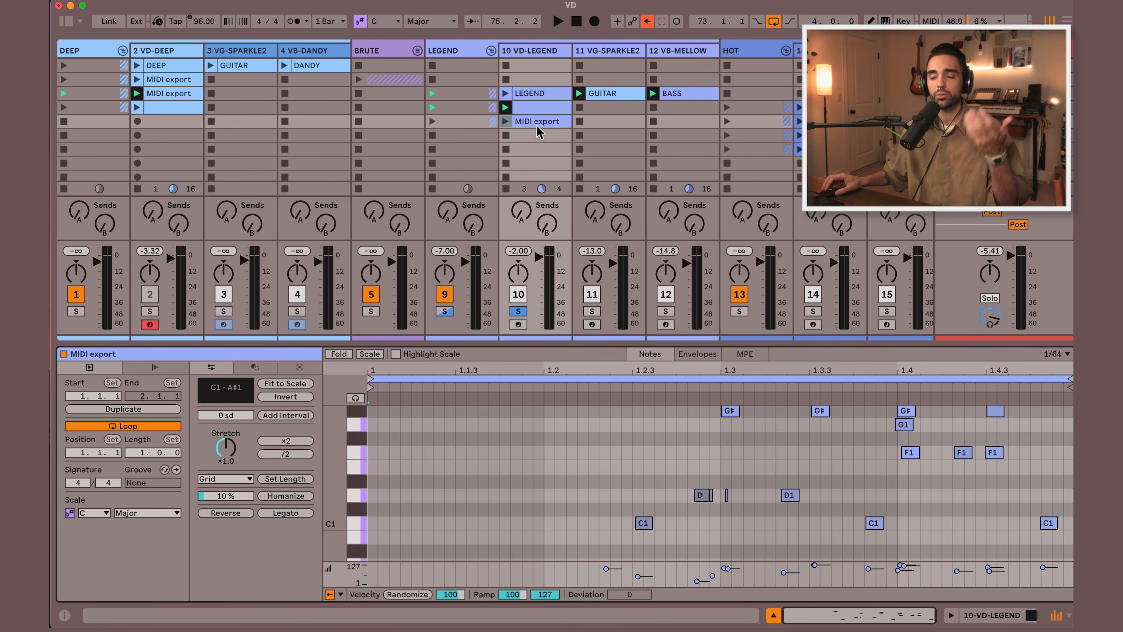
click(506, 121)
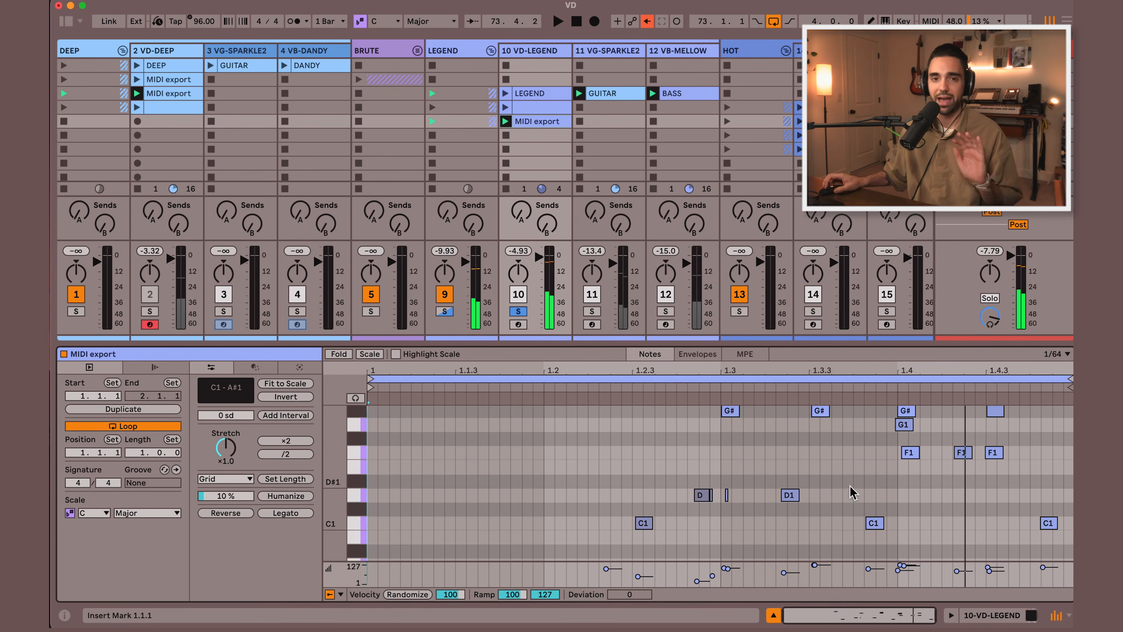
click(539, 109)
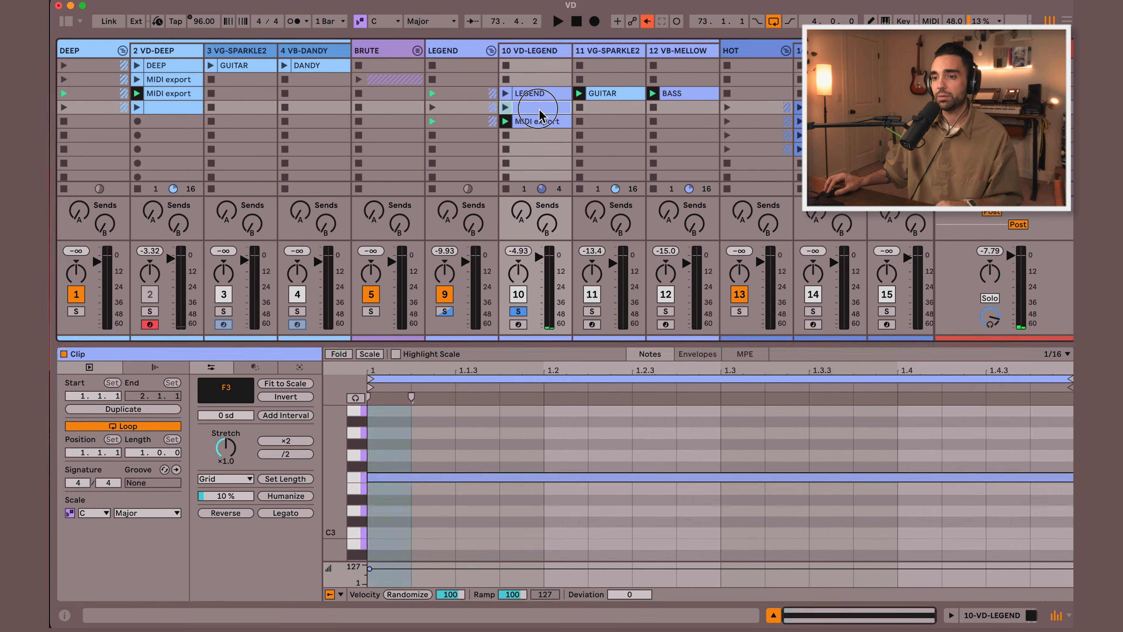
click(505, 107)
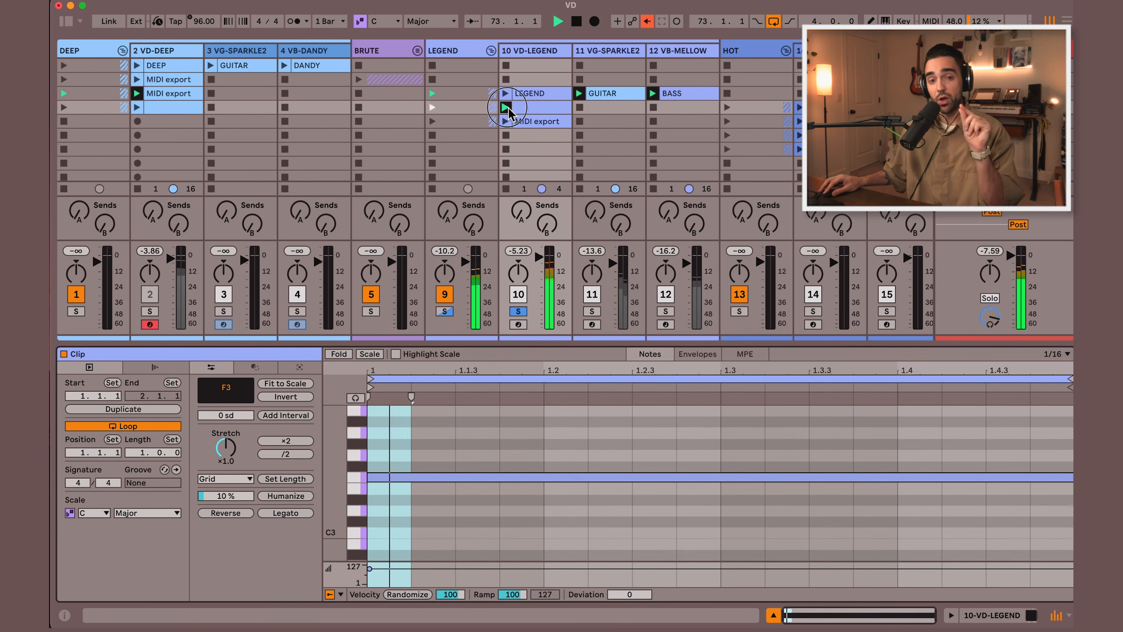
Reopen the VD-LEGEND track's plugin and raise Swing to its maximum in the Micro Timing settings.
double_click(525, 51)
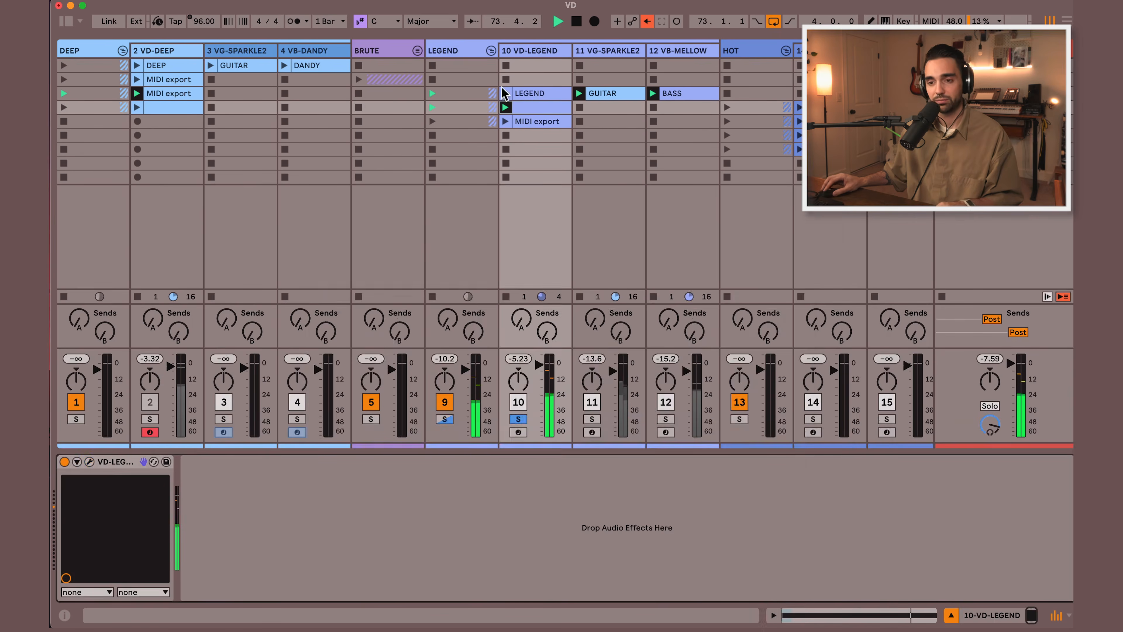
click(89, 461)
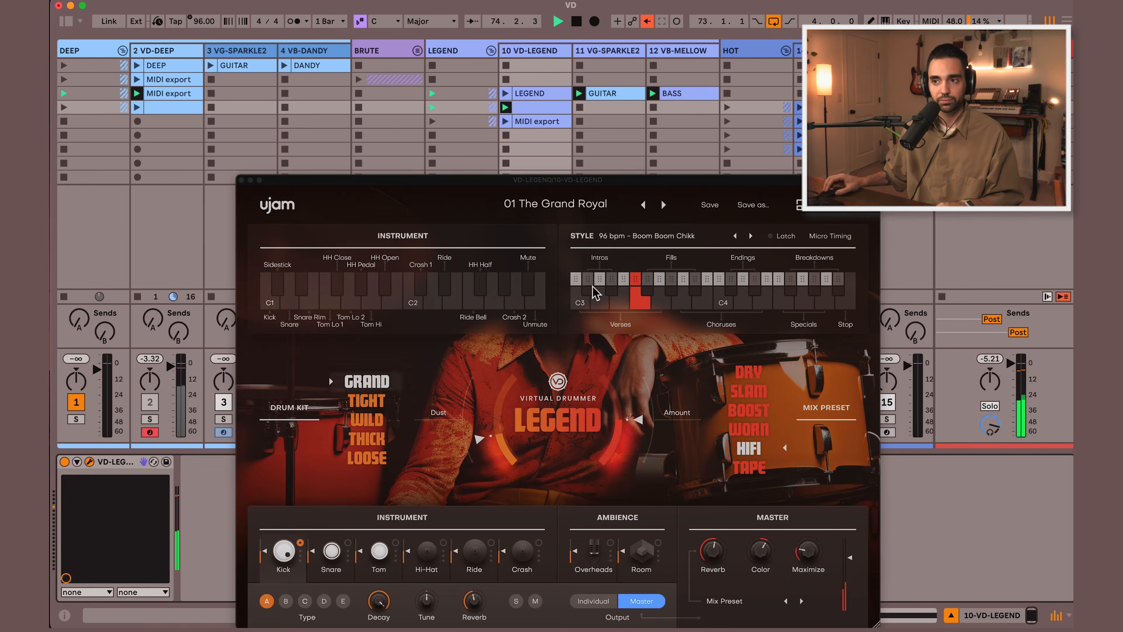
click(843, 245)
drag(703, 291, 765, 289)
drag(685, 180, 666, 135)
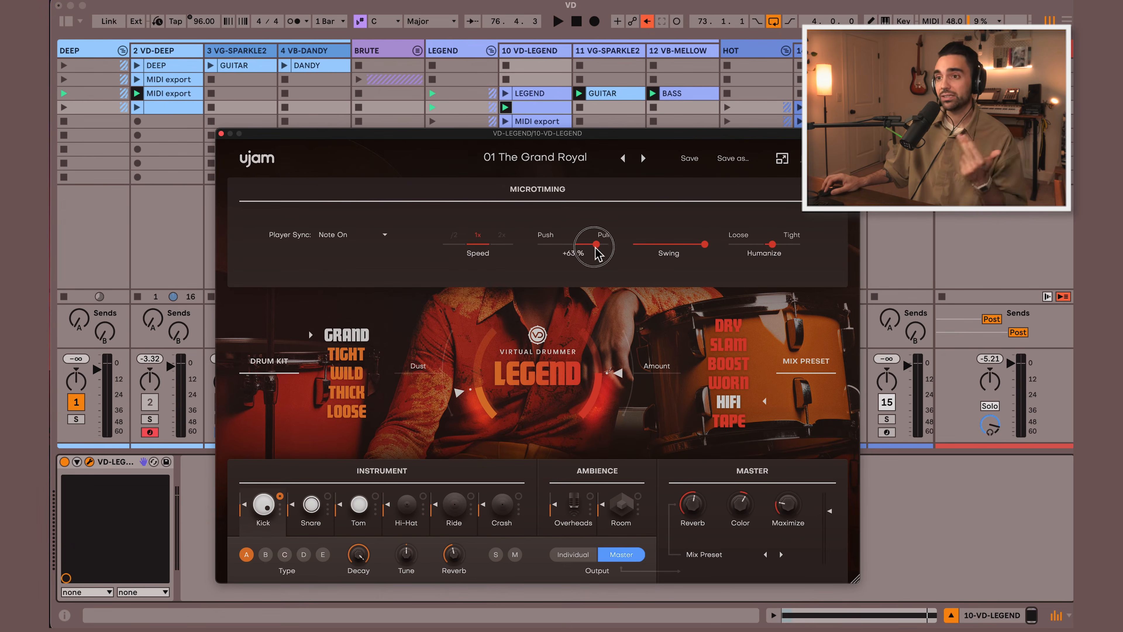
Export the fill phrase with the new timing as a MIDI clip above the LEGEND clip, and show its notes with the plugin window closed.
click(830, 190)
drag(658, 235, 546, 84)
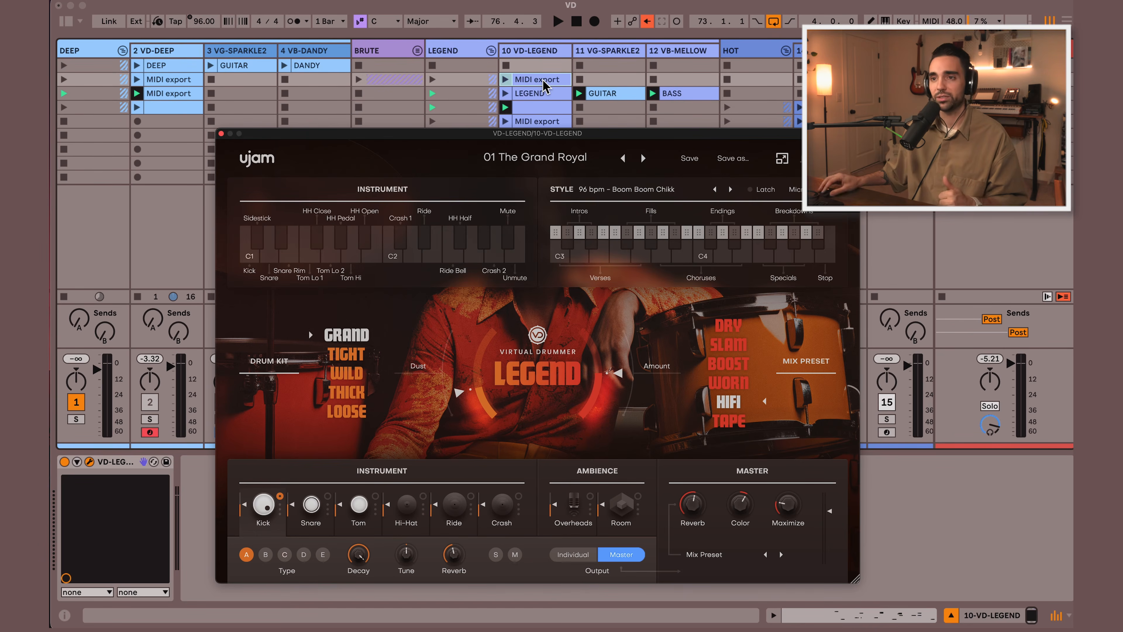
double_click(544, 81)
click(221, 133)
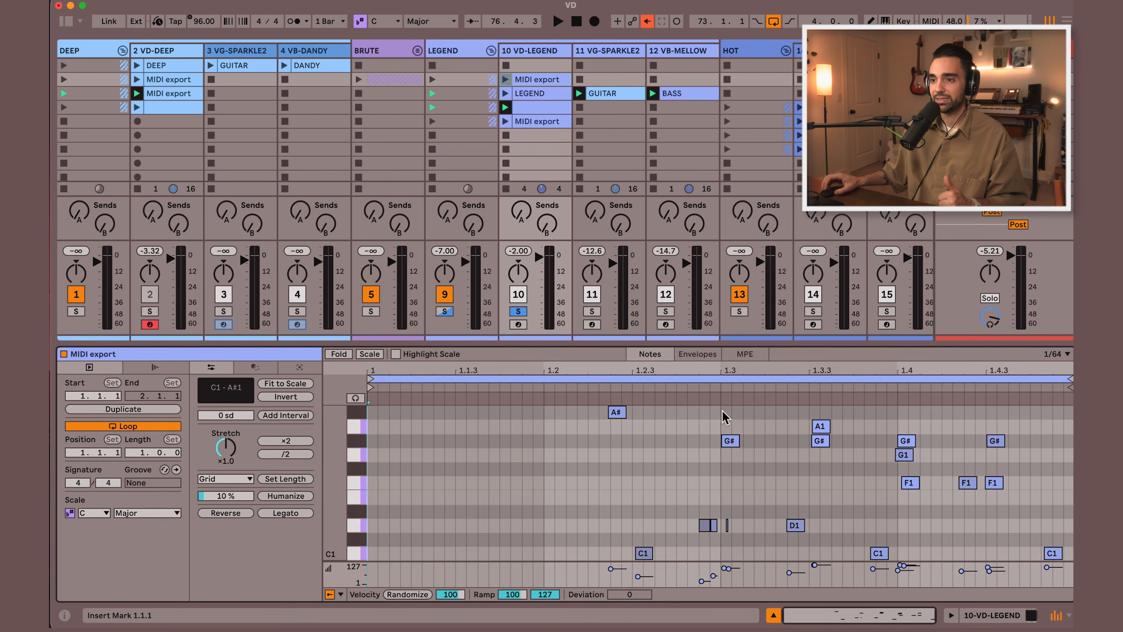